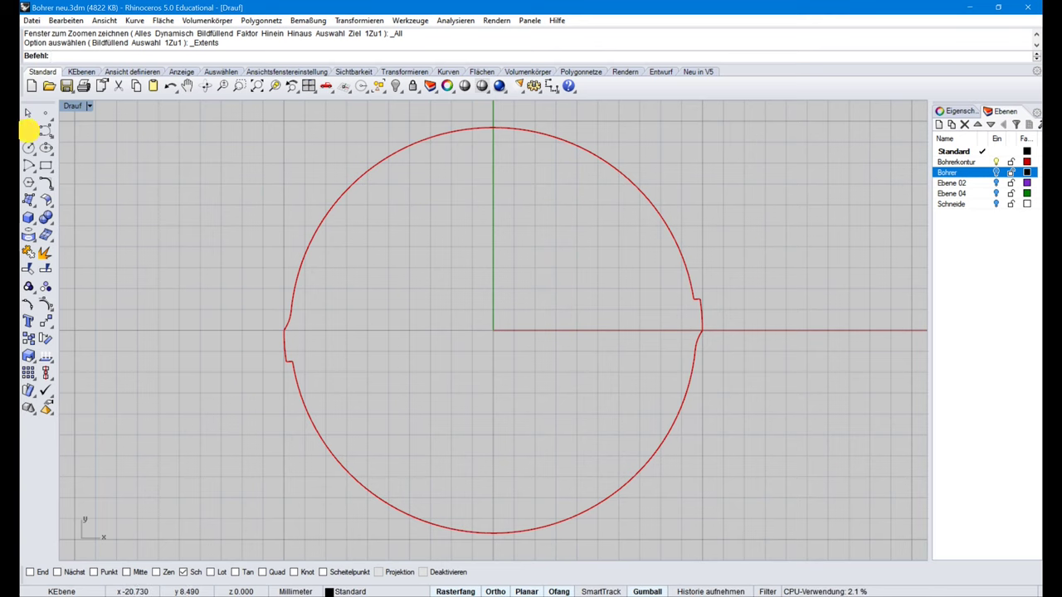
# Step: Draw a horizontal line through the origin from x = -12 to x = 12 mm
pyautogui.click(29, 131)
pyautogui.click(241, 331)
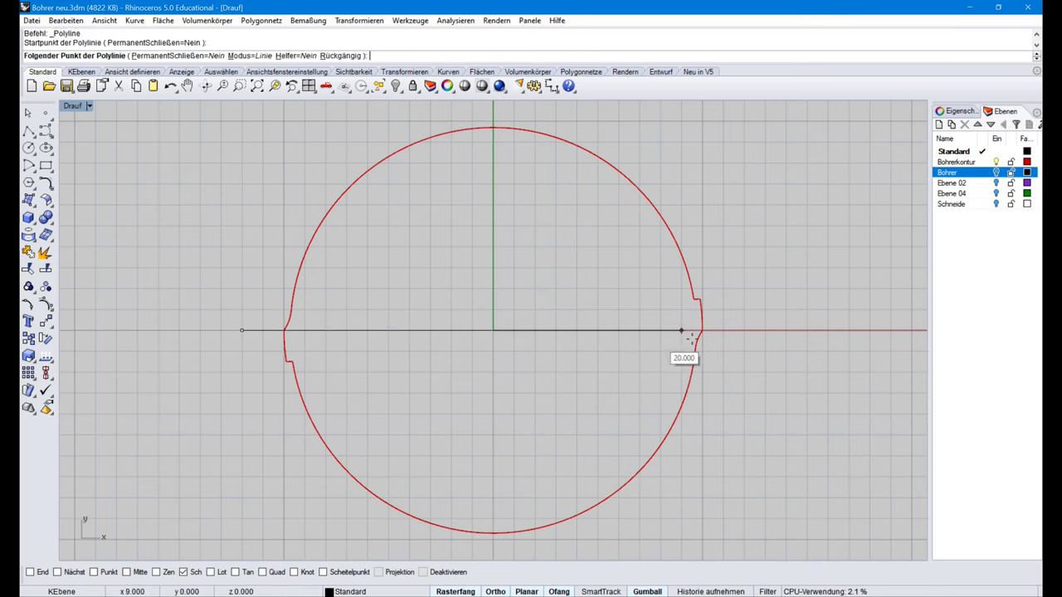
pyautogui.click(741, 332)
pyautogui.rightClick(732, 337)
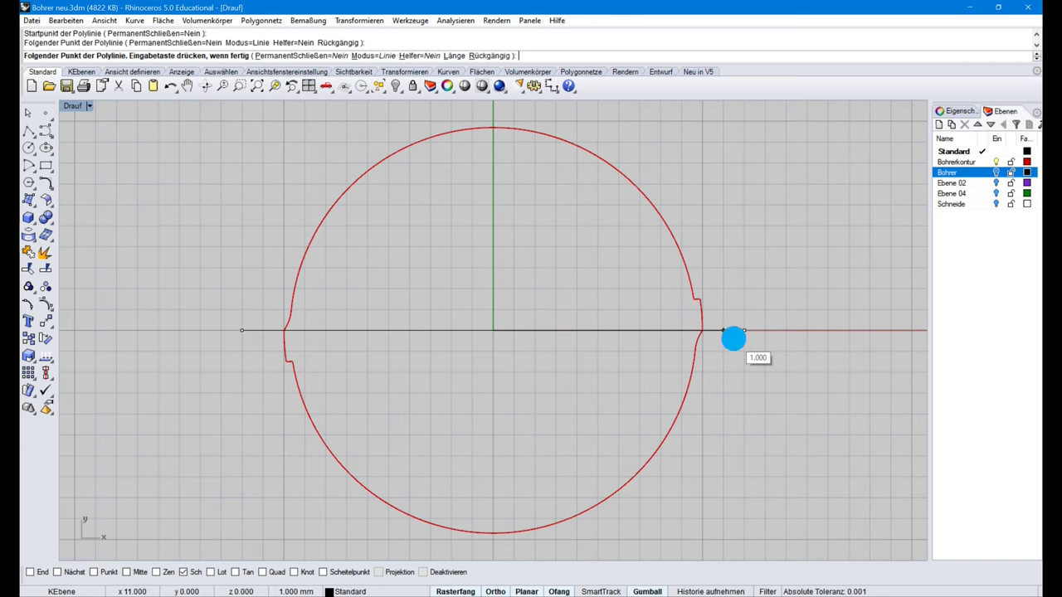
# Step: Offset the horizontal centre line by 1.5 mm to both sides
pyautogui.press('Return')
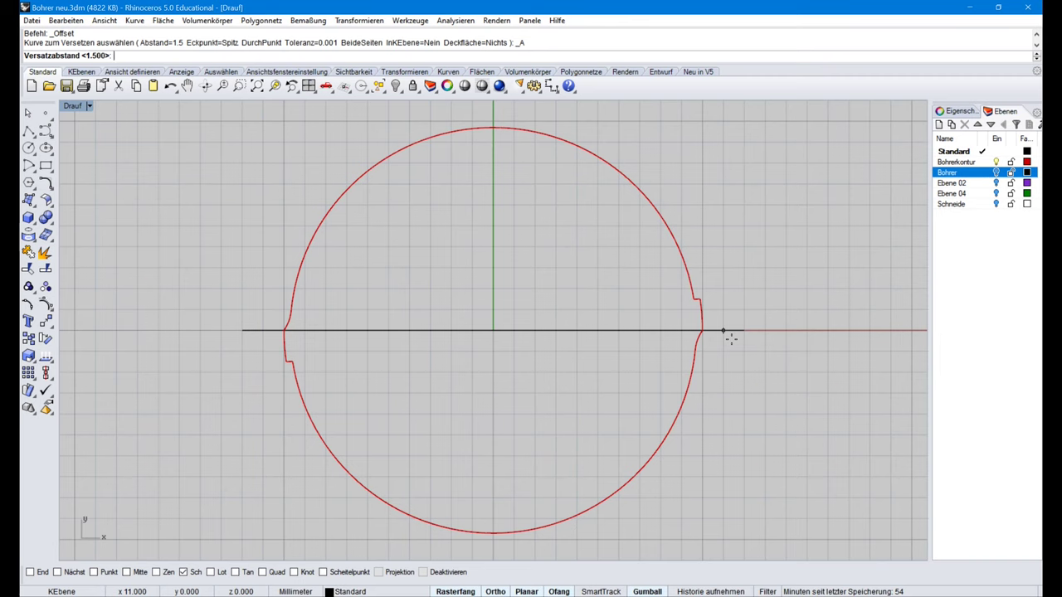
pyautogui.rightClick(731, 339)
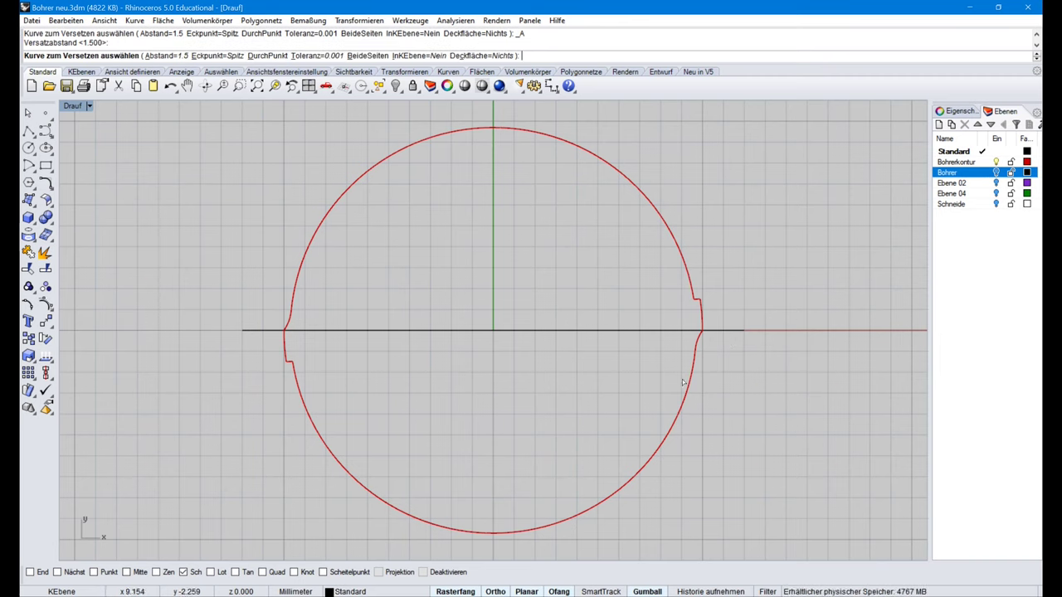
pyautogui.click(560, 330)
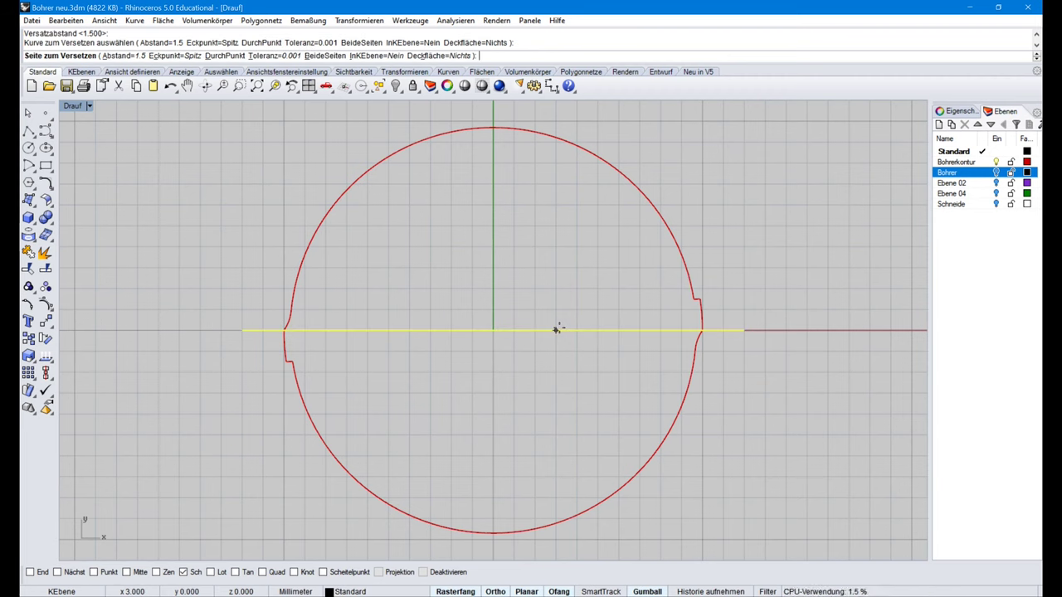
pyautogui.write('b')
pyautogui.press('Return')
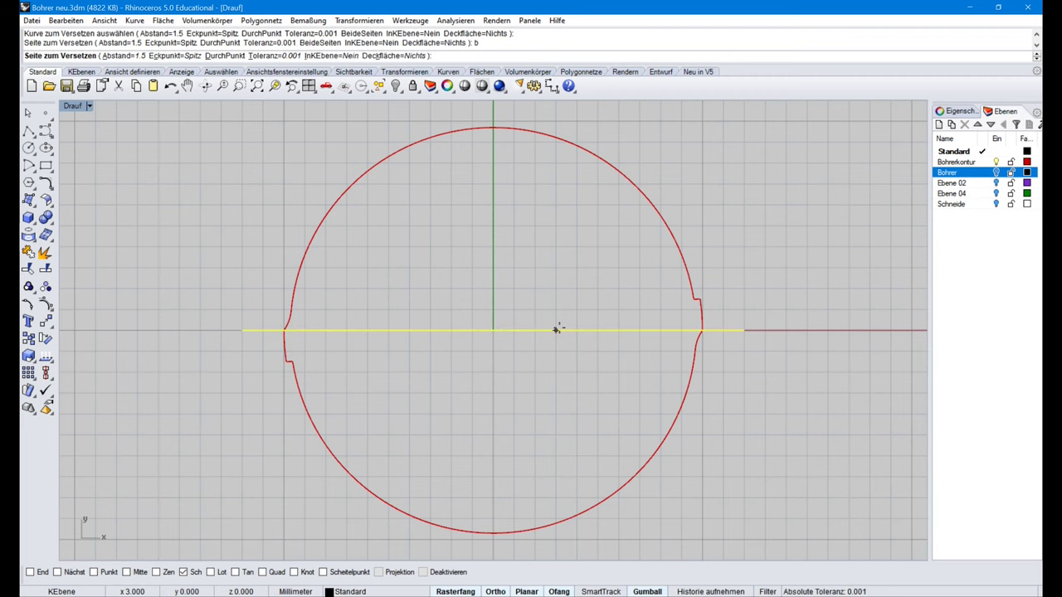
pyautogui.click(560, 319)
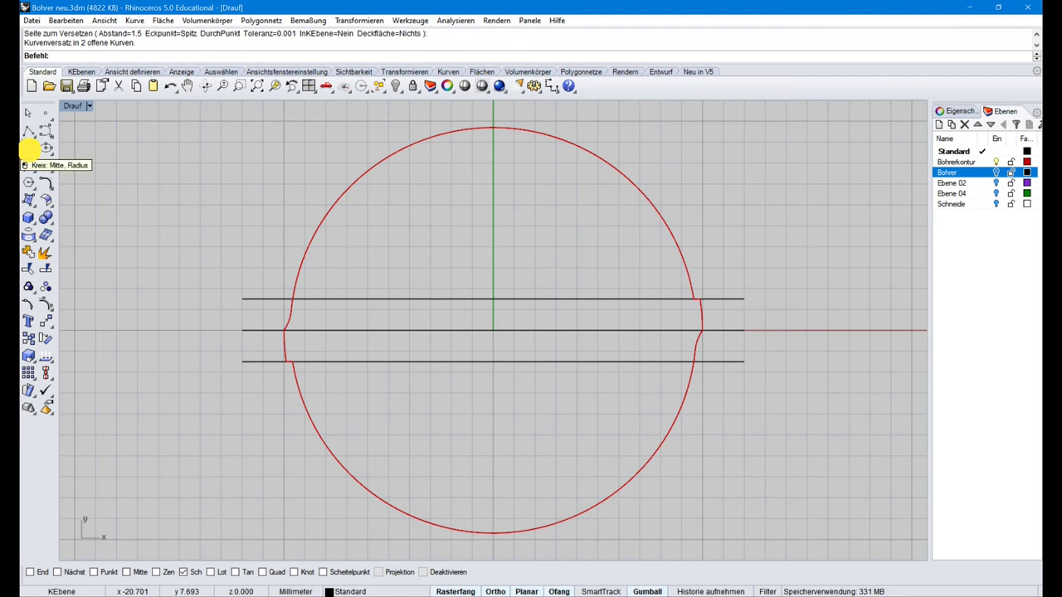
# Step: Draw a circle with a diameter of 20 mm centred on the origin
pyautogui.click(29, 148)
pyautogui.click(494, 330)
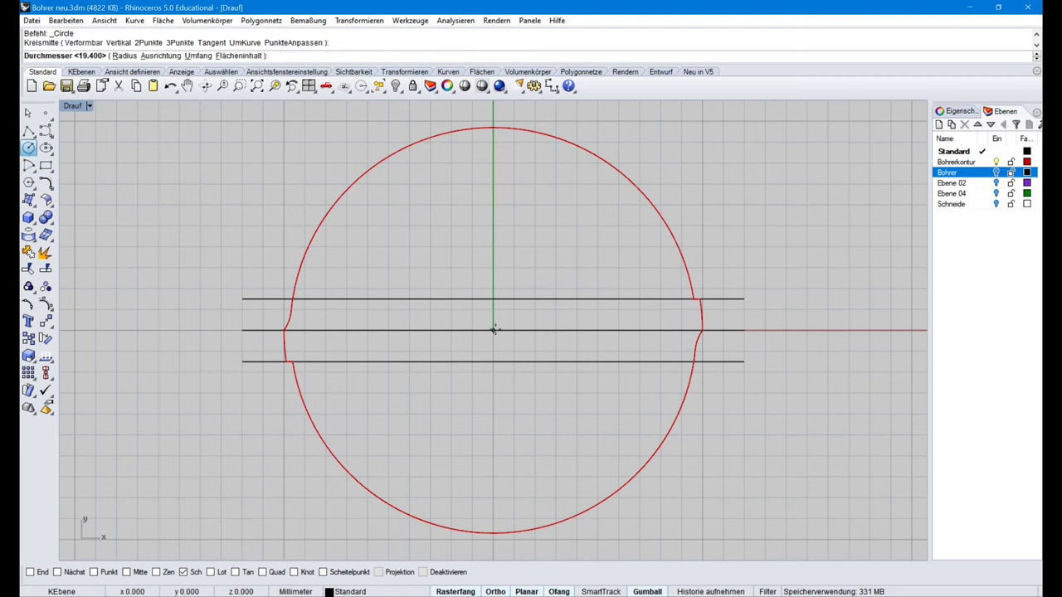
pyautogui.write('20')
pyautogui.press('Return')
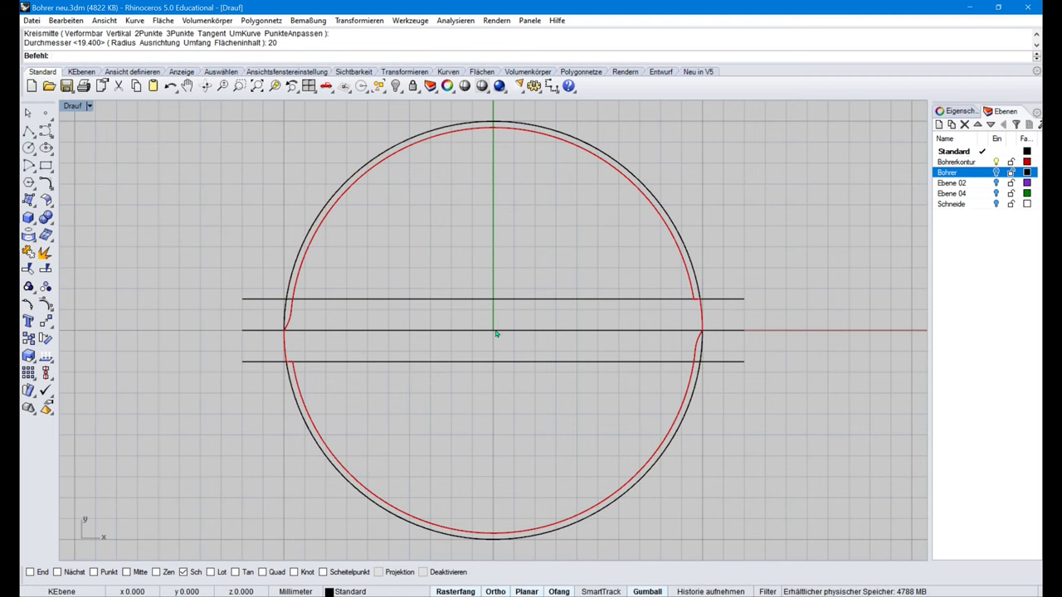
# Step: Draw a second circle with a diameter of 19.4 mm centred on the origin
pyautogui.press('Return')
pyautogui.click(494, 330)
pyautogui.write('1')
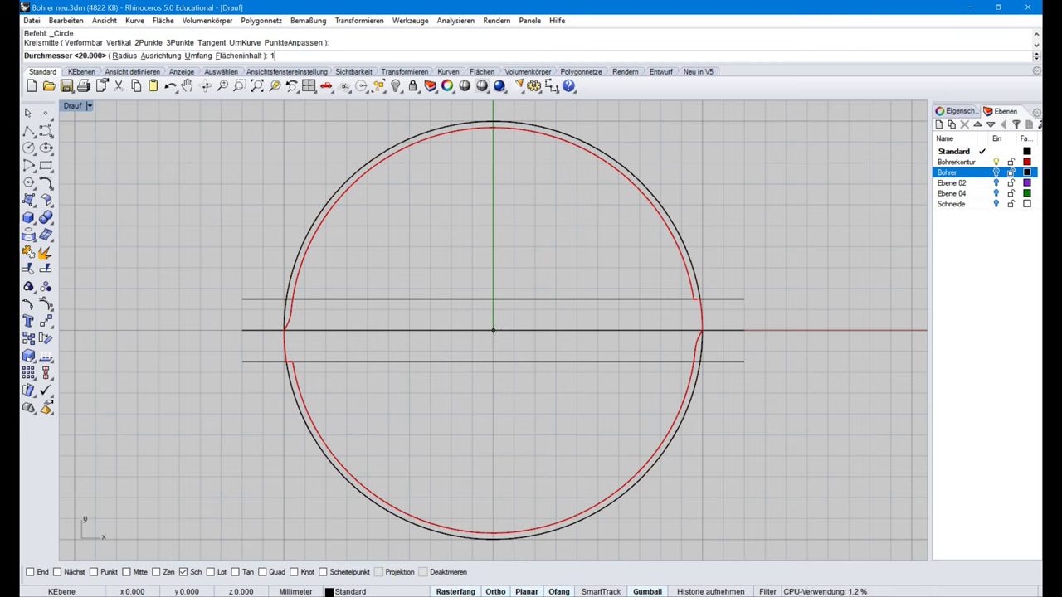
pyautogui.write('9.4')
pyautogui.press('Return')
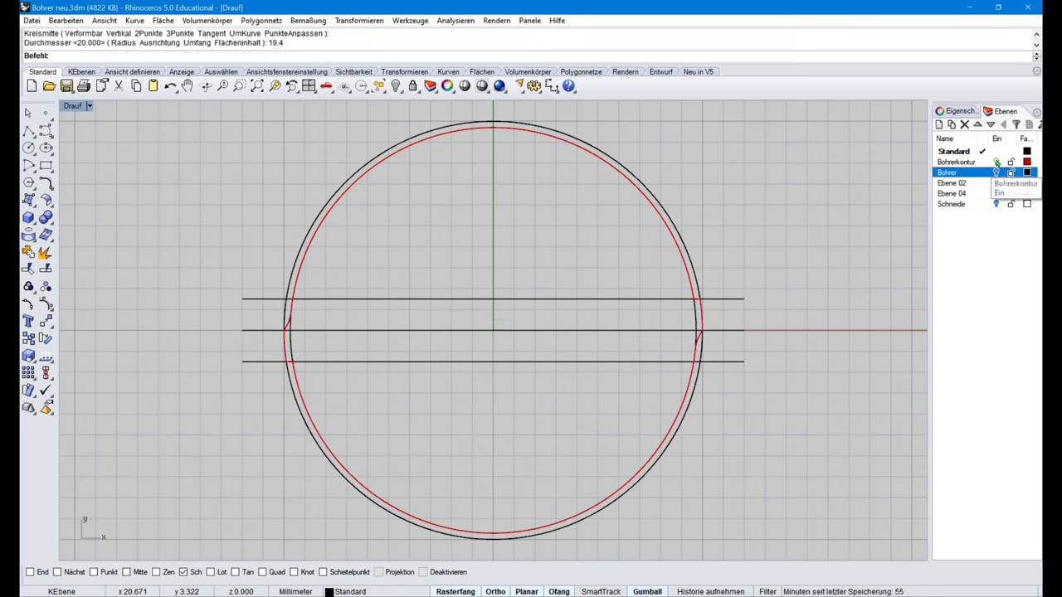
# Step: Hide the Bohrerkontur layer and trim the outer circle to two short arcs, upper right above and lower left below the centre line
pyautogui.click(997, 162)
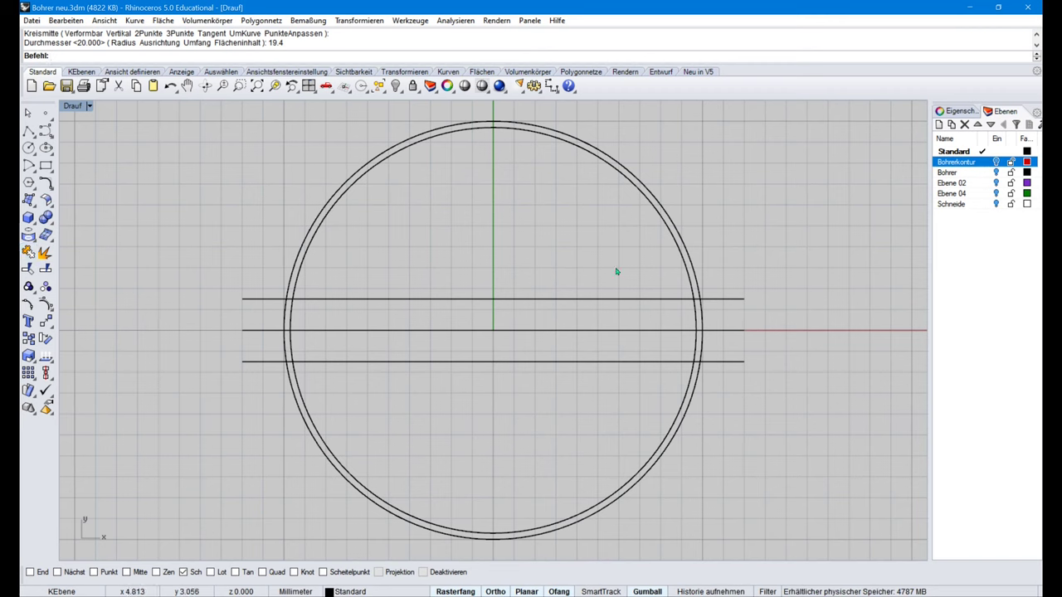
pyautogui.moveTo(745, 280); pyautogui.dragTo(640, 387)
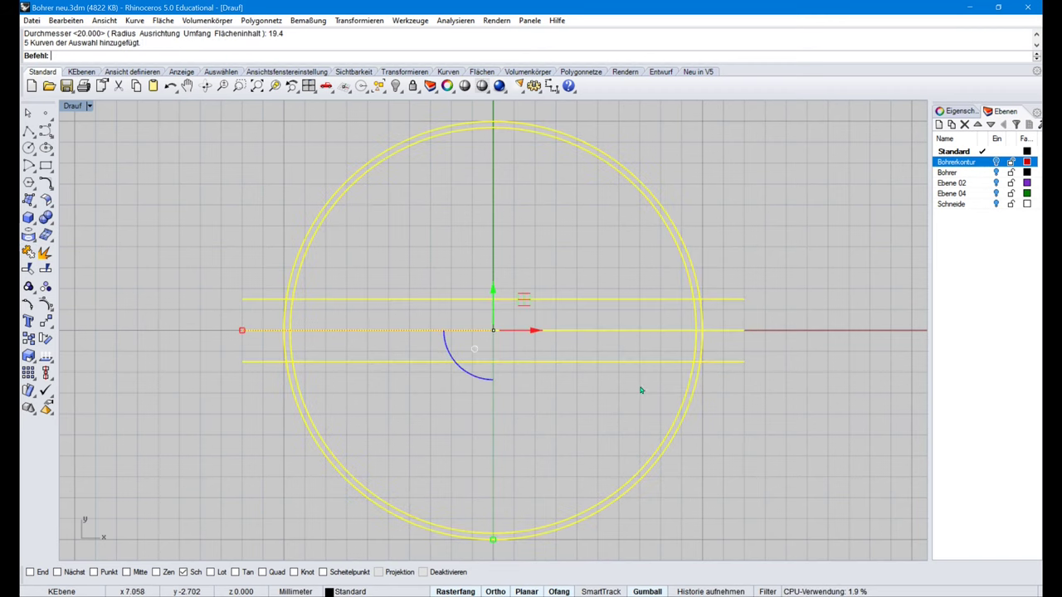
pyautogui.click(46, 252)
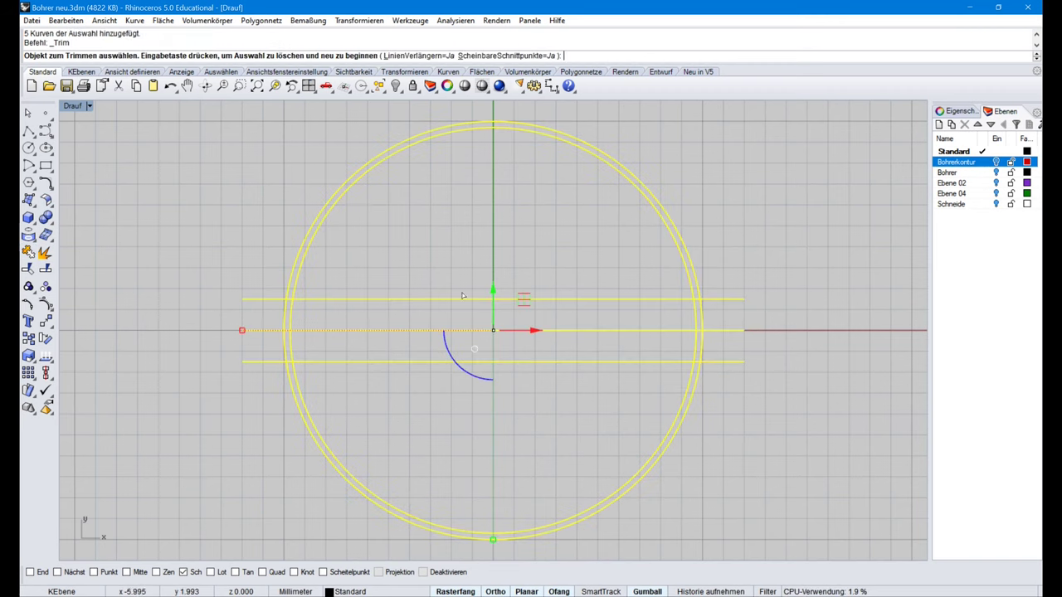
pyautogui.click(697, 268)
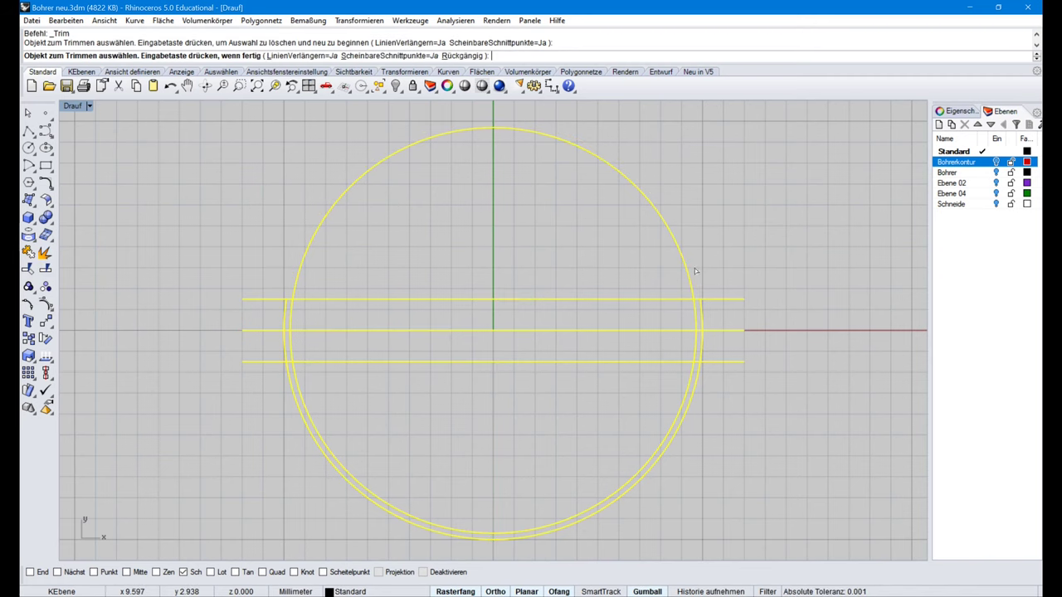
pyautogui.click(690, 414)
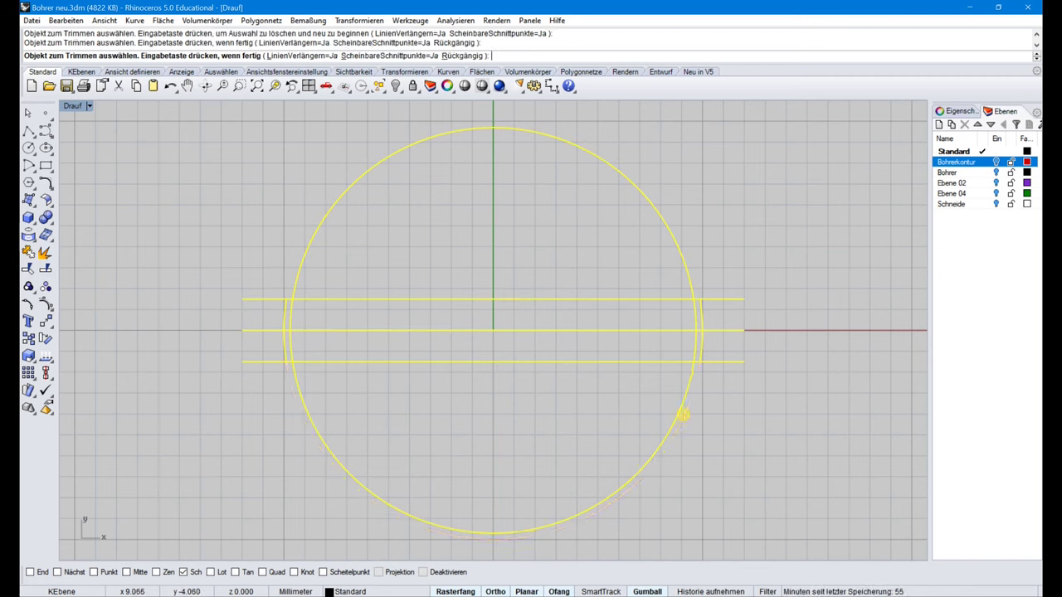
pyautogui.click(702, 345)
pyautogui.click(284, 312)
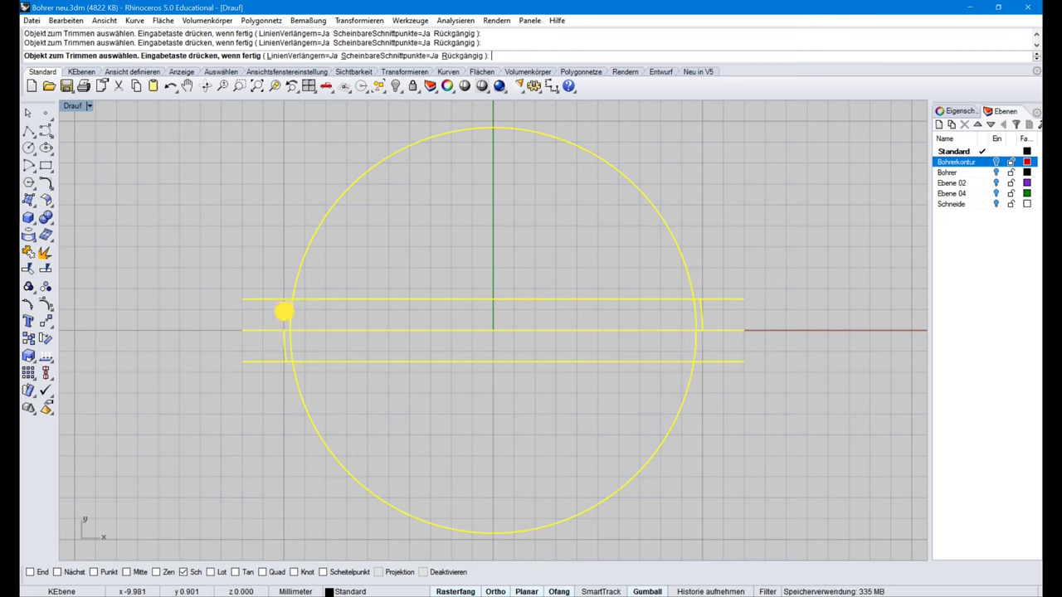
# Step: Trim off the protruding ends of the three horizontal lines outside the circle and the two remaining arcs
pyautogui.click(278, 300)
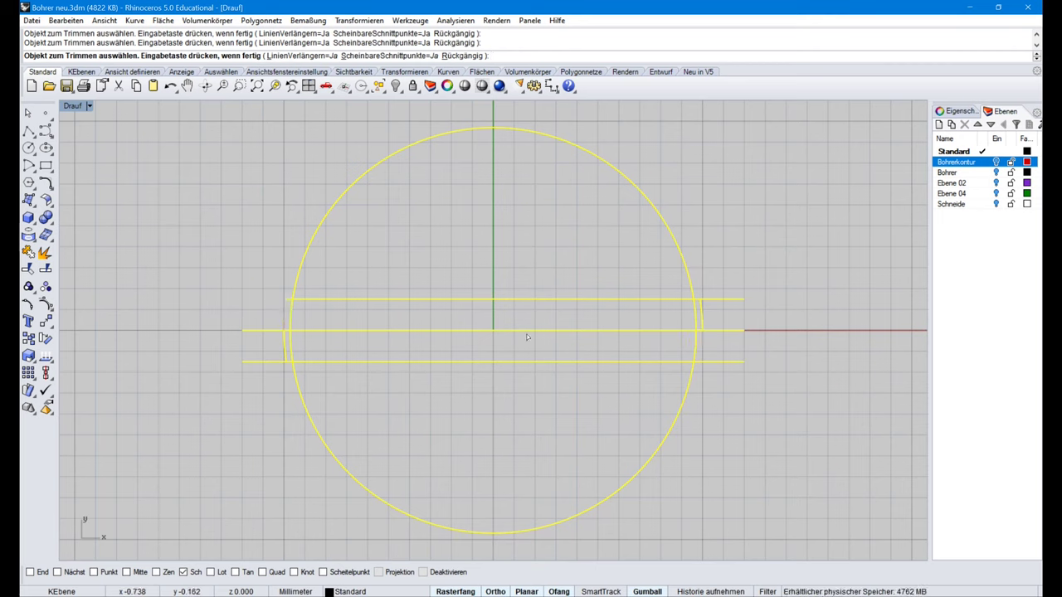
pyautogui.click(711, 361)
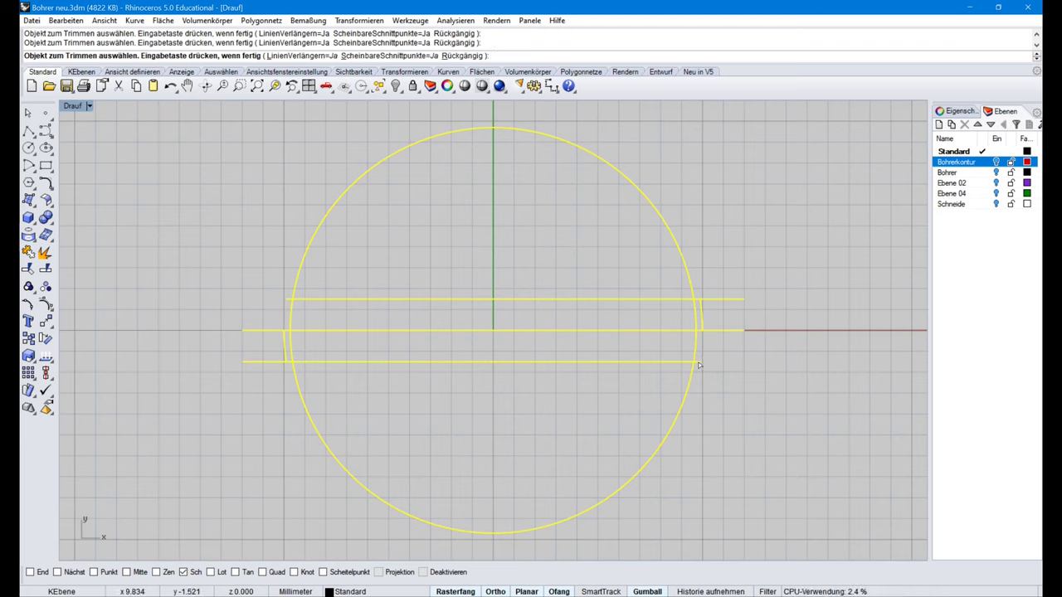
pyautogui.click(699, 365)
pyautogui.click(285, 297)
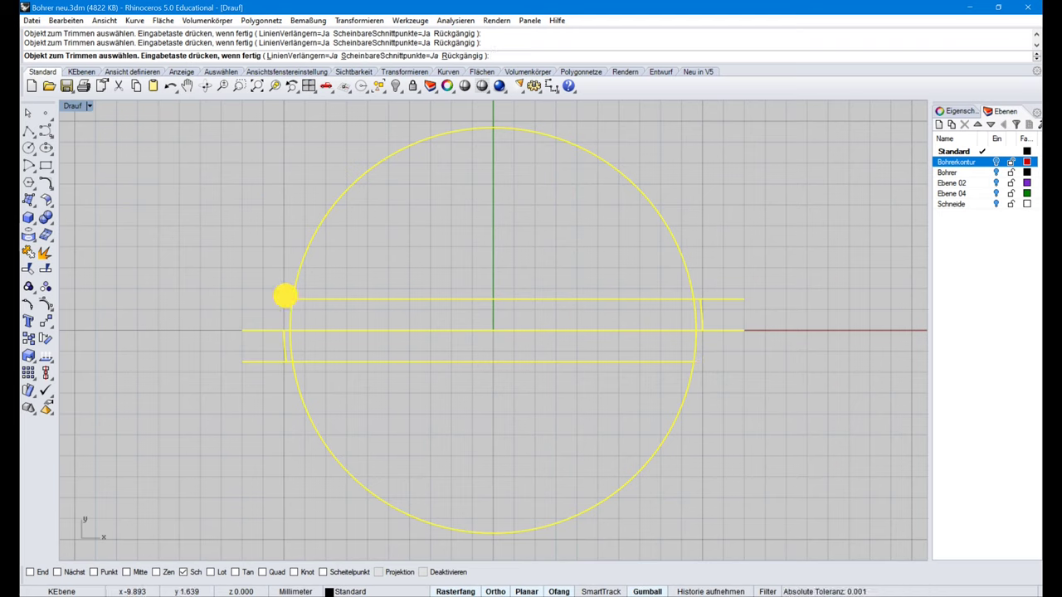
pyautogui.click(735, 329)
pyautogui.click(735, 300)
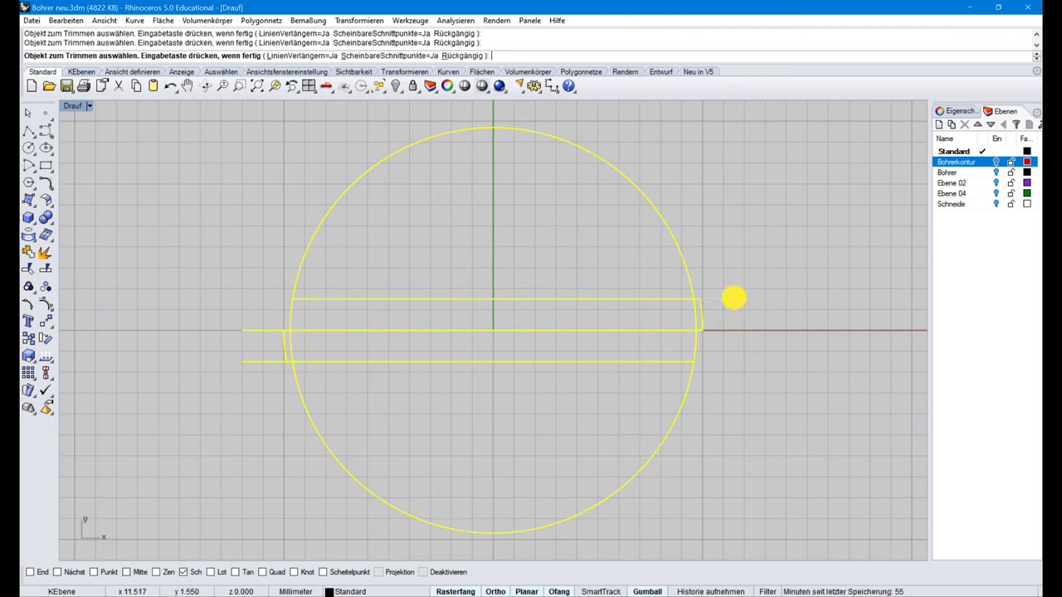
pyautogui.click(274, 331)
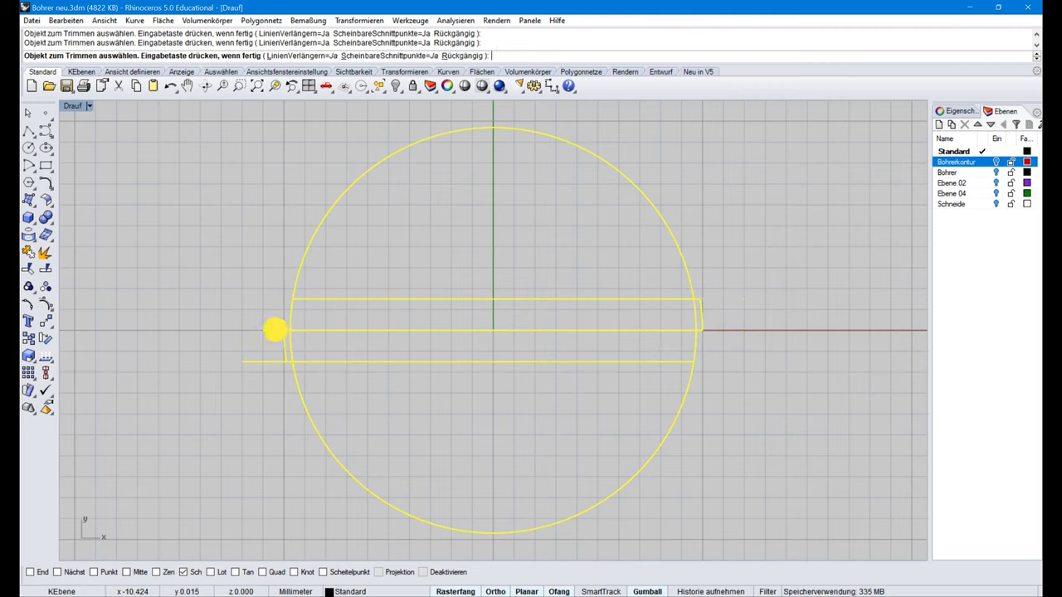
pyautogui.click(271, 360)
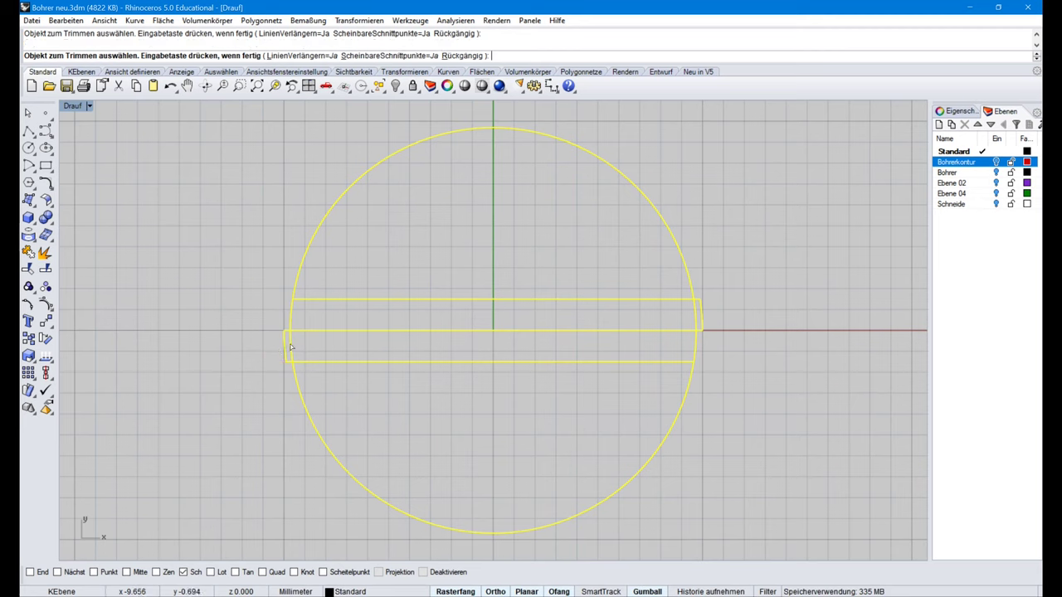
# Step: Trim away the inner circle's segments behind the two short arcs and the middle portions of all three horizontal lines
pyautogui.click(291, 347)
pyautogui.click(691, 309)
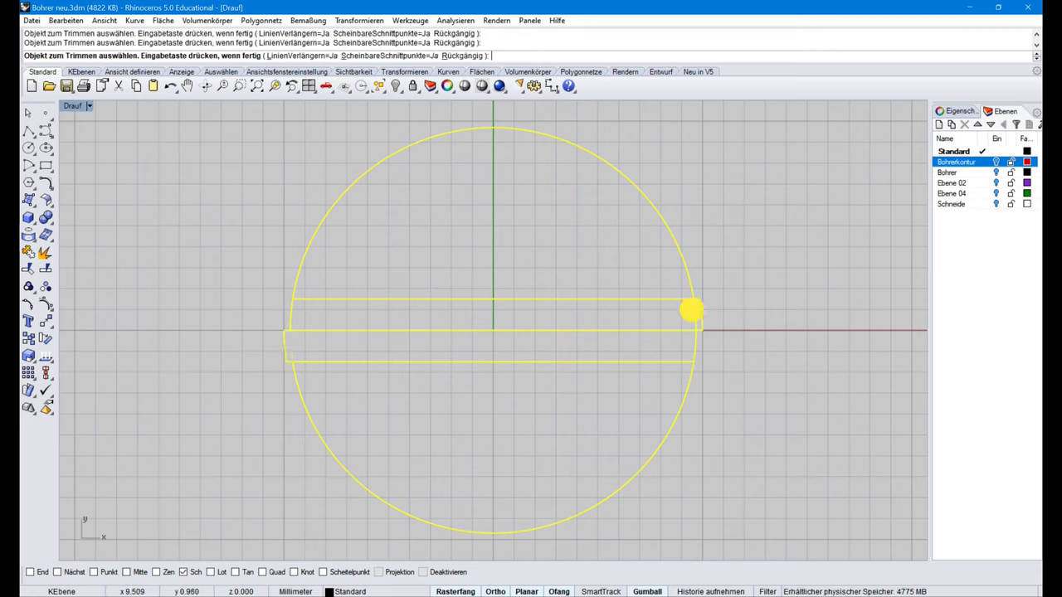
pyautogui.click(579, 300)
pyautogui.click(578, 360)
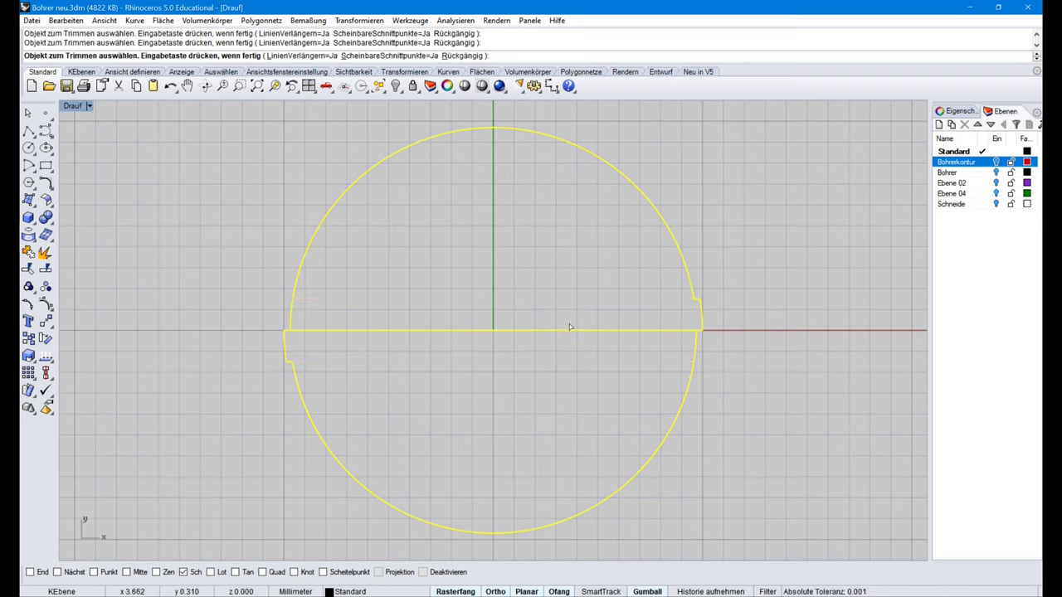
pyautogui.click(589, 330)
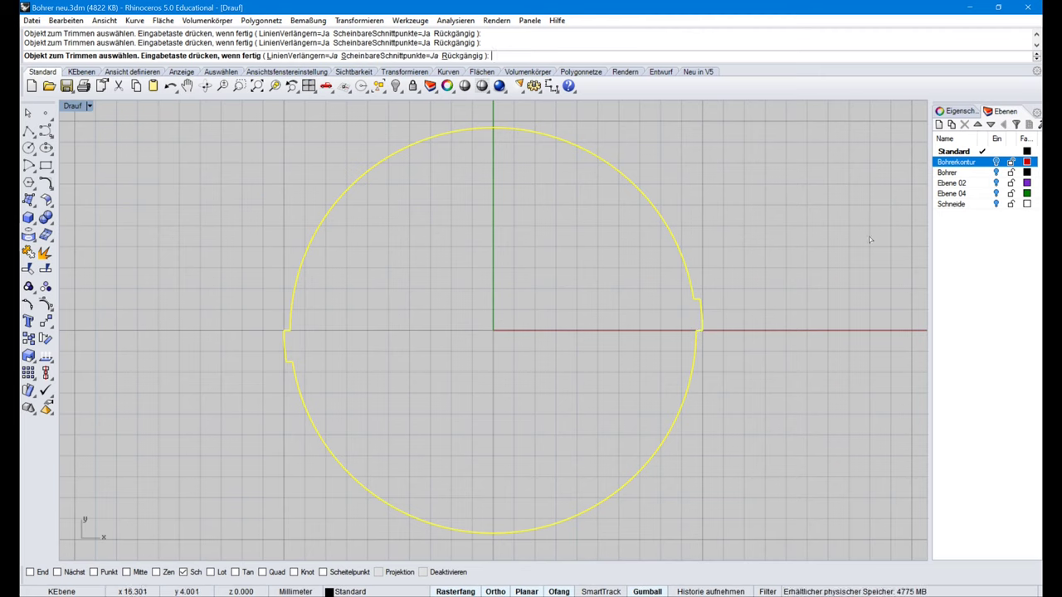
# Step: Briefly compare the profile with the Bohrerkontur layer, and draw another horizontal line through the origin from x = -12 to x = 12 mm
pyautogui.click(996, 162)
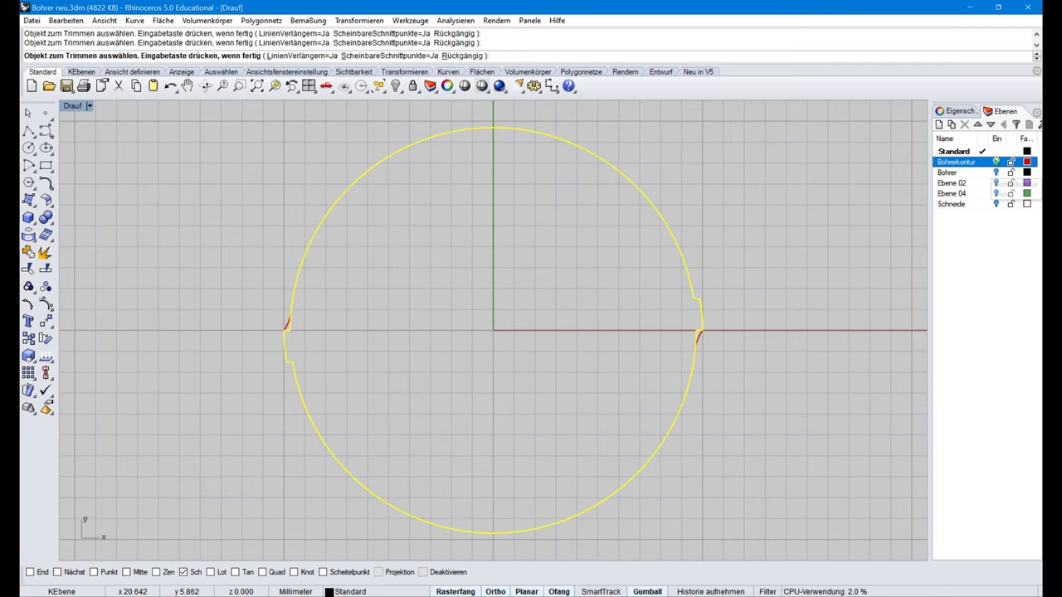
pyautogui.click(997, 162)
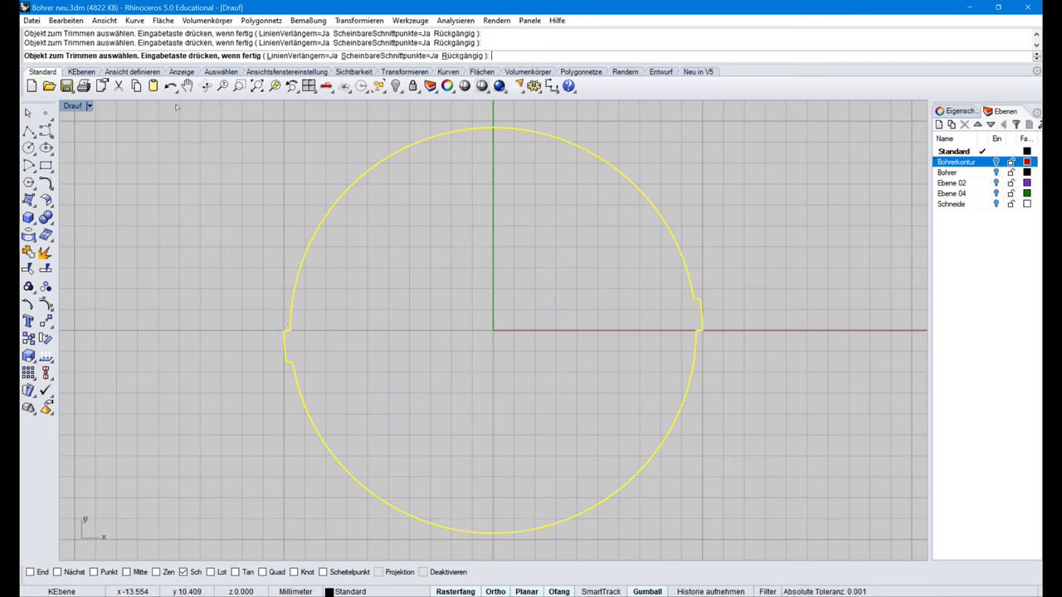
pyautogui.click(28, 131)
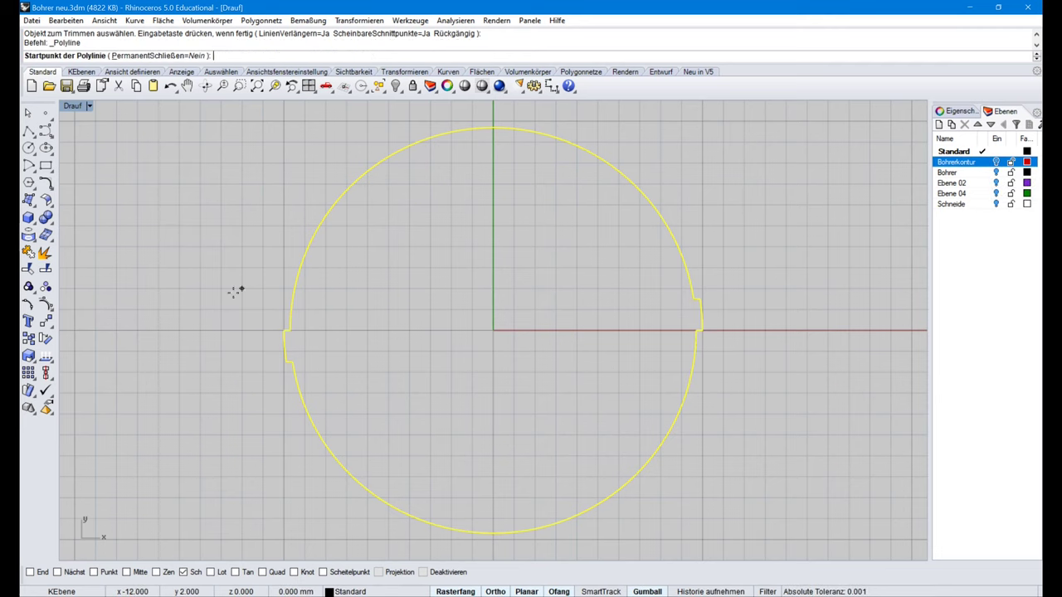
pyautogui.click(243, 330)
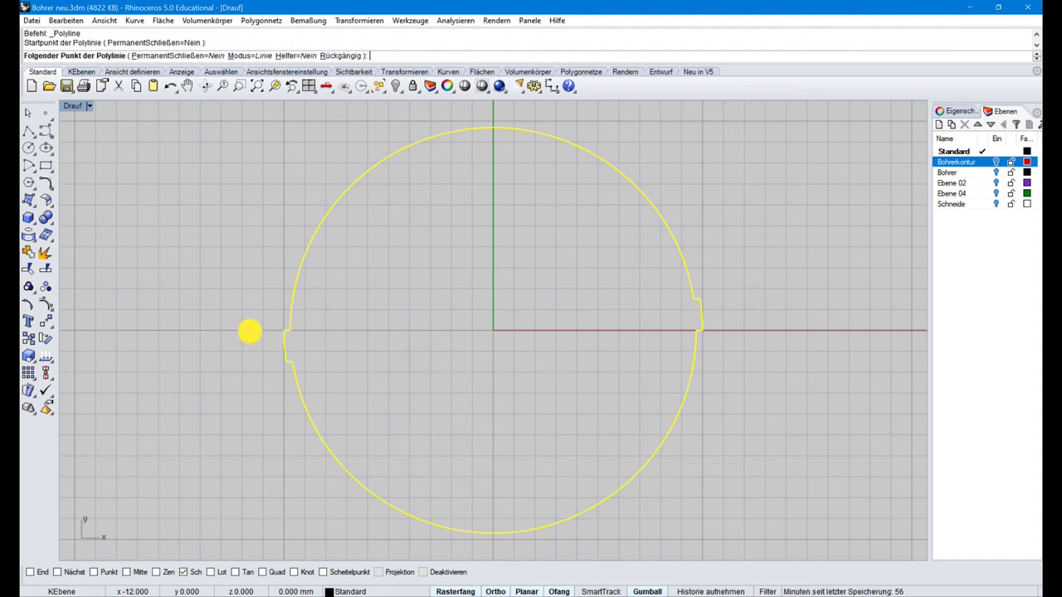
pyautogui.click(745, 330)
pyautogui.press('Return')
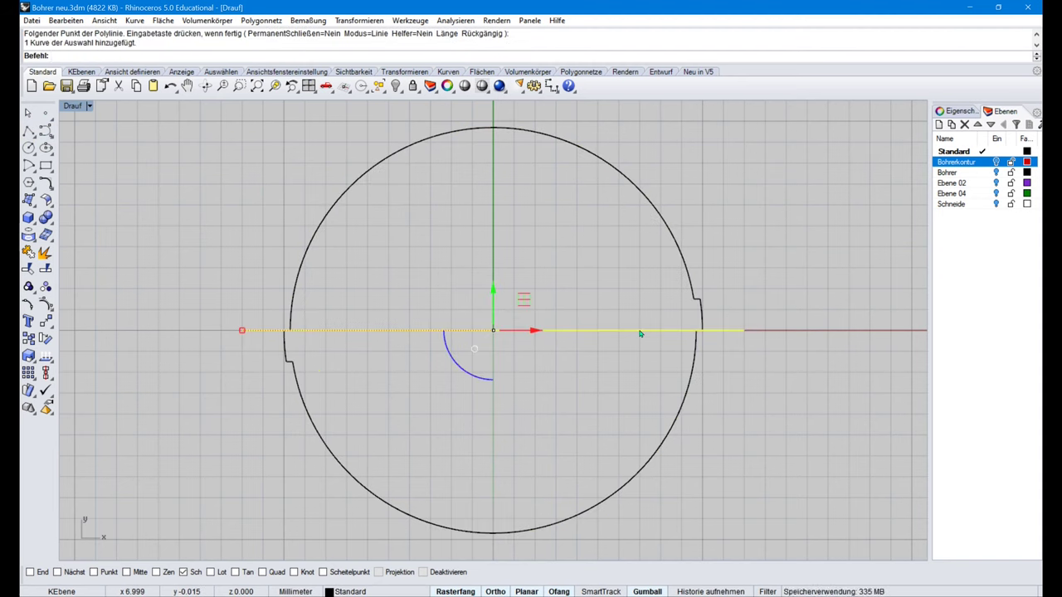
# Step: Offset the new centre line by 1 mm to both sides
pyautogui.hotkey('ctrl', 'shift', 'o')
pyautogui.write('1')
pyautogui.press('Return')
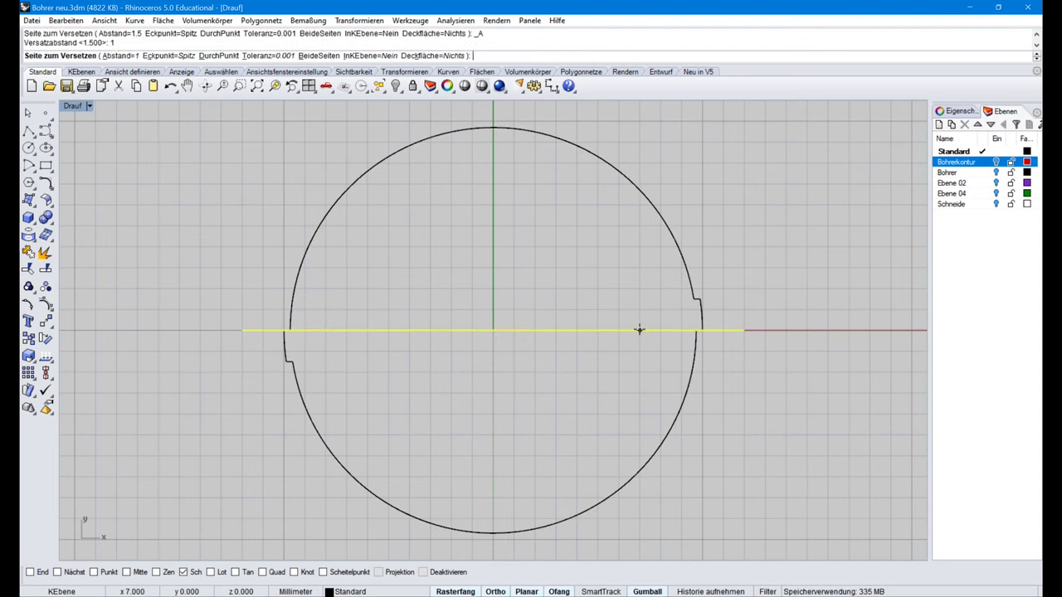
pyautogui.write('b')
pyautogui.press('Return')
pyautogui.click(519, 253)
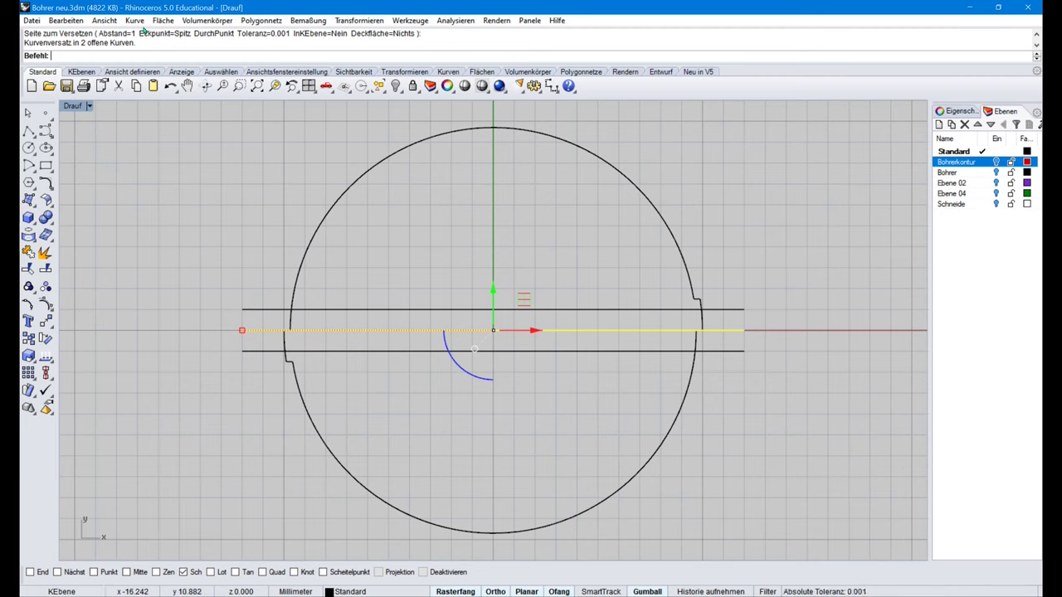
# Step: Draw a start-end-direction arc from the upper offset line's left intersection with the inner arc to x = -10, y = 0, starting along the inner arc
pyautogui.click(134, 20)
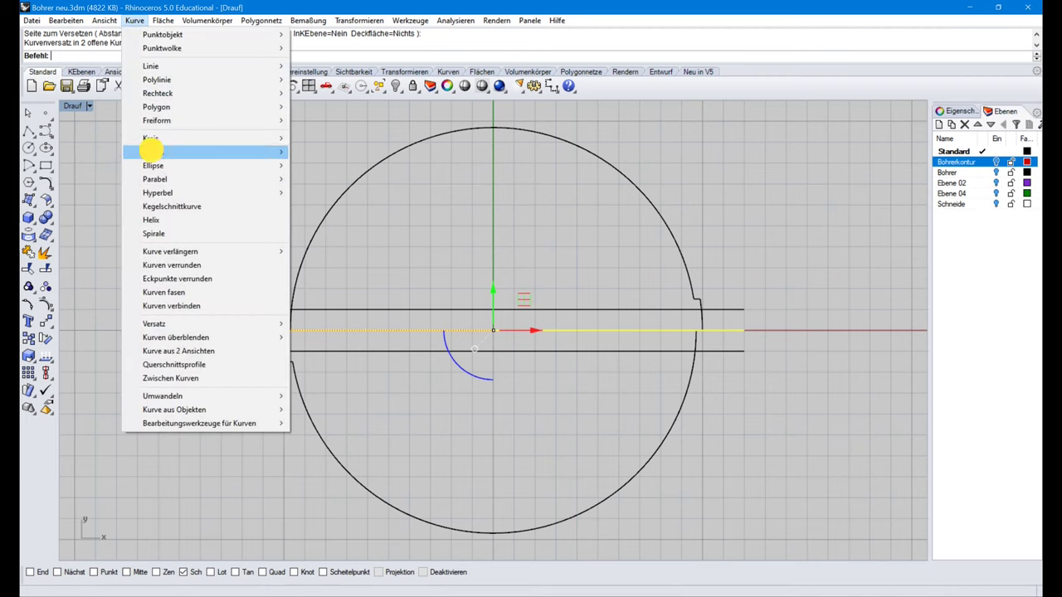
pyautogui.moveTo(158, 153)
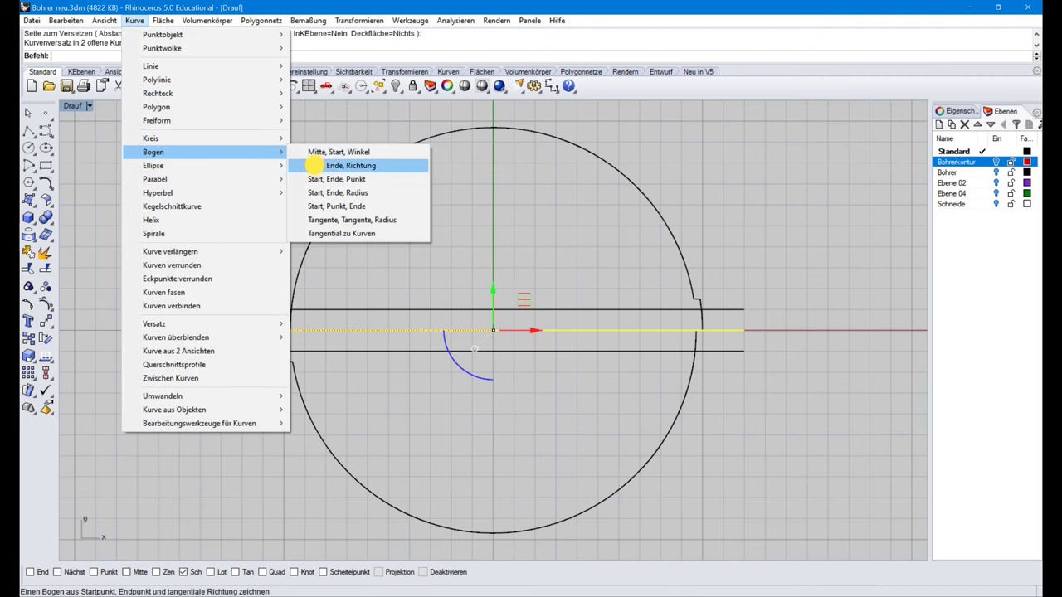
pyautogui.click(336, 165)
pyautogui.scroll(2, 315, 349)
pyautogui.scroll(2, 299, 340)
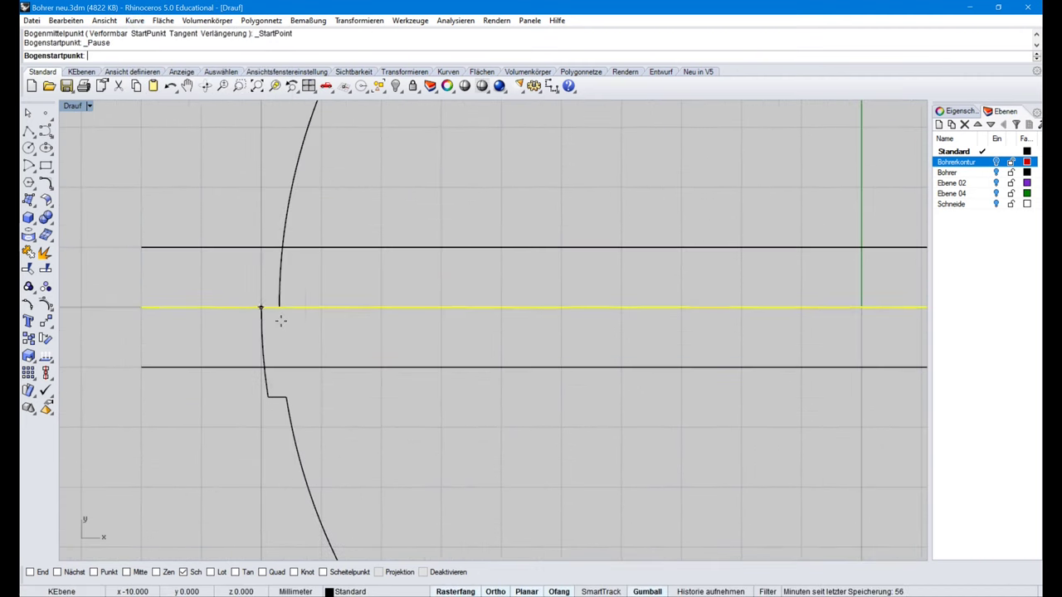
pyautogui.click(283, 248)
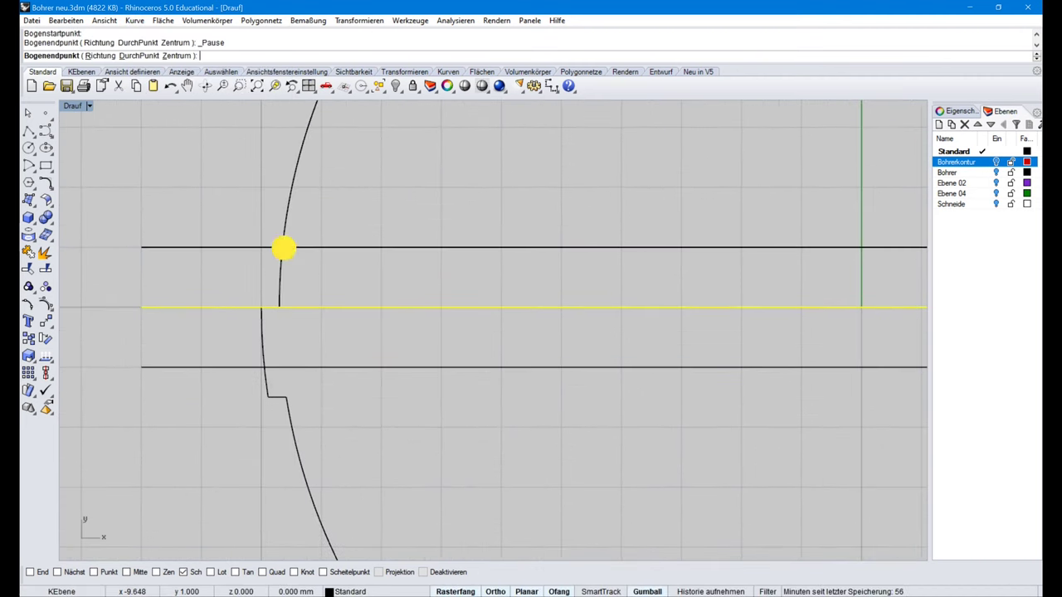
pyautogui.click(261, 308)
pyautogui.press('Escape')
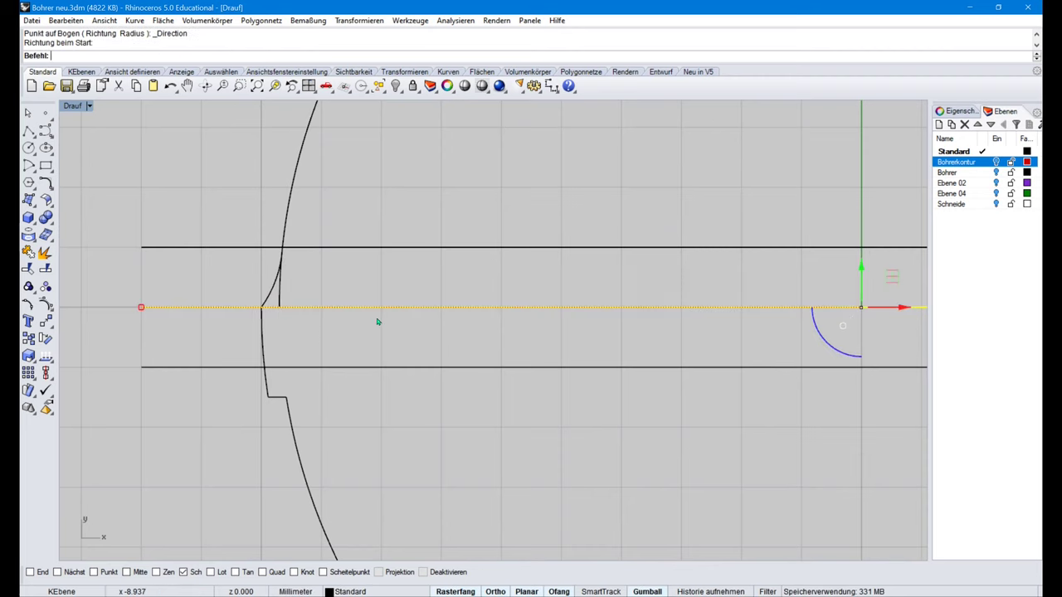
# Step: Draw the matching arc from the lower offset line's right intersection with the inner arc to x = 10, y = 0, directed towards the inner arc's end
pyautogui.moveTo(676, 351); pyautogui.dragTo(194, 344, button='right')
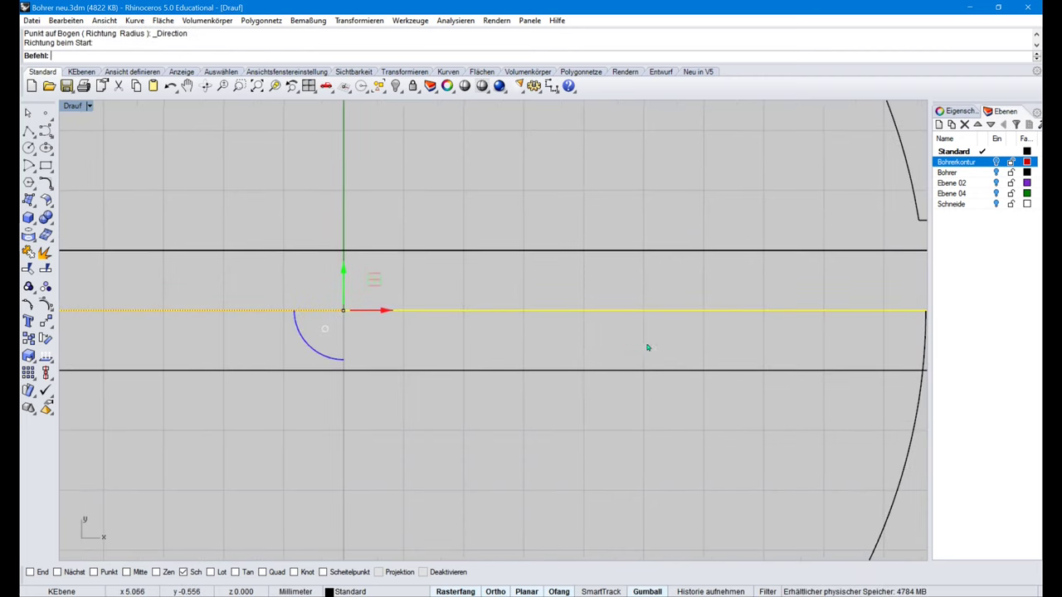
pyautogui.moveTo(814, 352); pyautogui.dragTo(495, 360, button='right')
pyautogui.rightClick(709, 361)
pyautogui.click(587, 383)
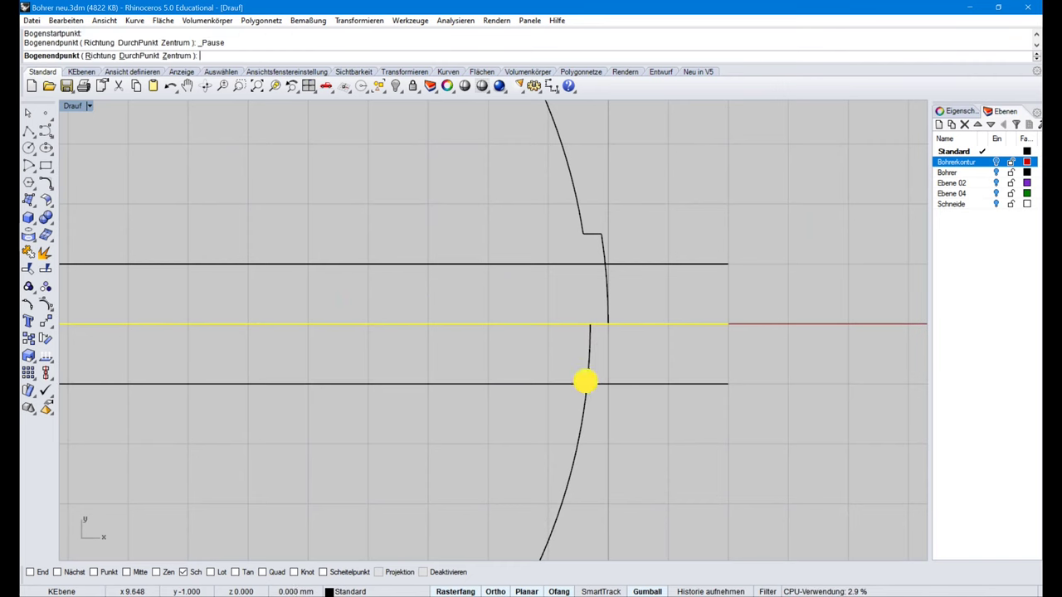
pyautogui.click(610, 326)
pyautogui.click(589, 325)
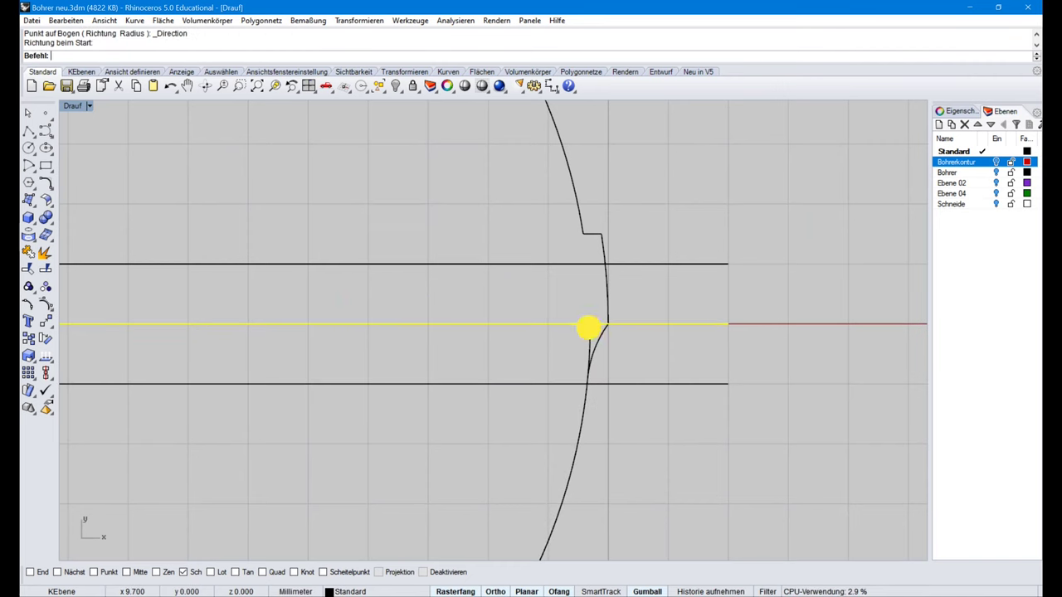
# Step: Delete the long horizontal centre line and its two offset lines
pyautogui.scroll(-2, 637, 354)
pyautogui.scroll(-3, 642, 353)
pyautogui.scroll(-3, 664, 357)
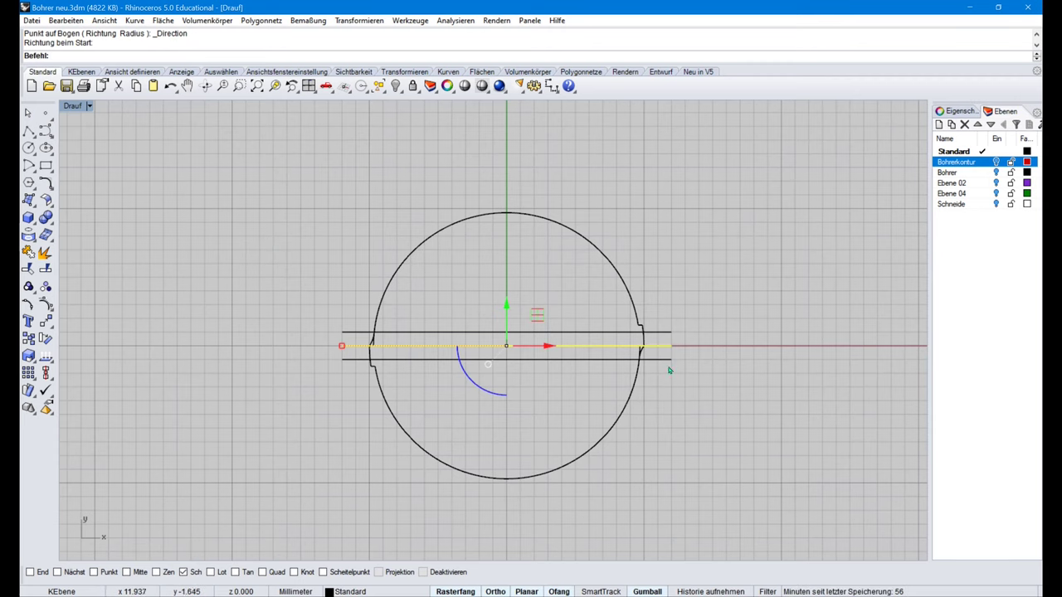
pyautogui.click(660, 346)
pyautogui.rightClick(693, 353)
pyautogui.press('Escape')
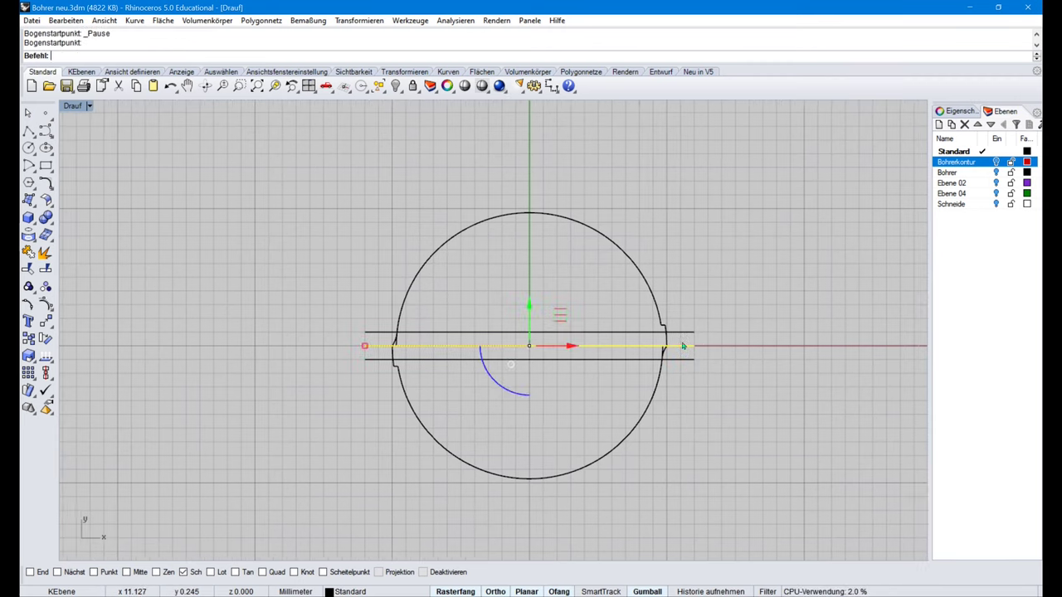
pyautogui.click(688, 357)
pyautogui.press('Delete')
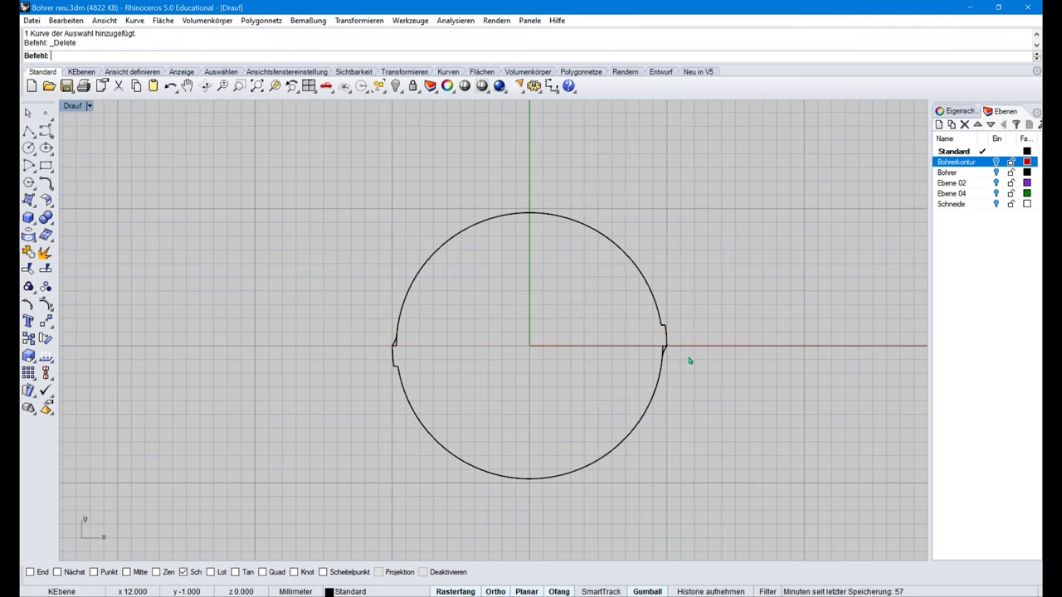
# Step: Trim away the inner arc's end and the short horizontal line behind the new transition arc at the profile's right edge
pyautogui.scroll(5, 674, 355)
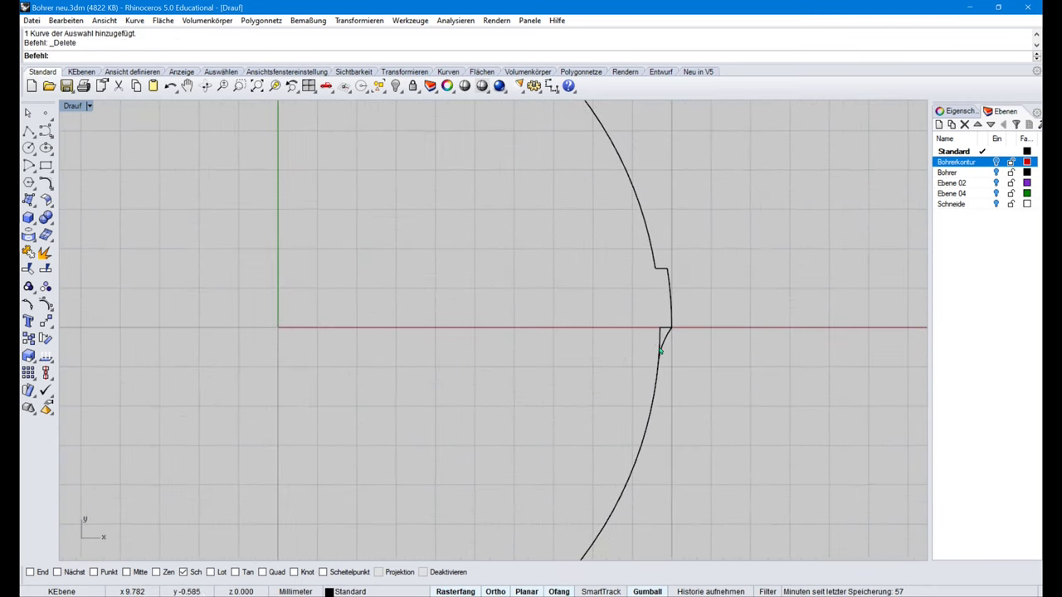
pyautogui.click(658, 335)
pyautogui.click(688, 351)
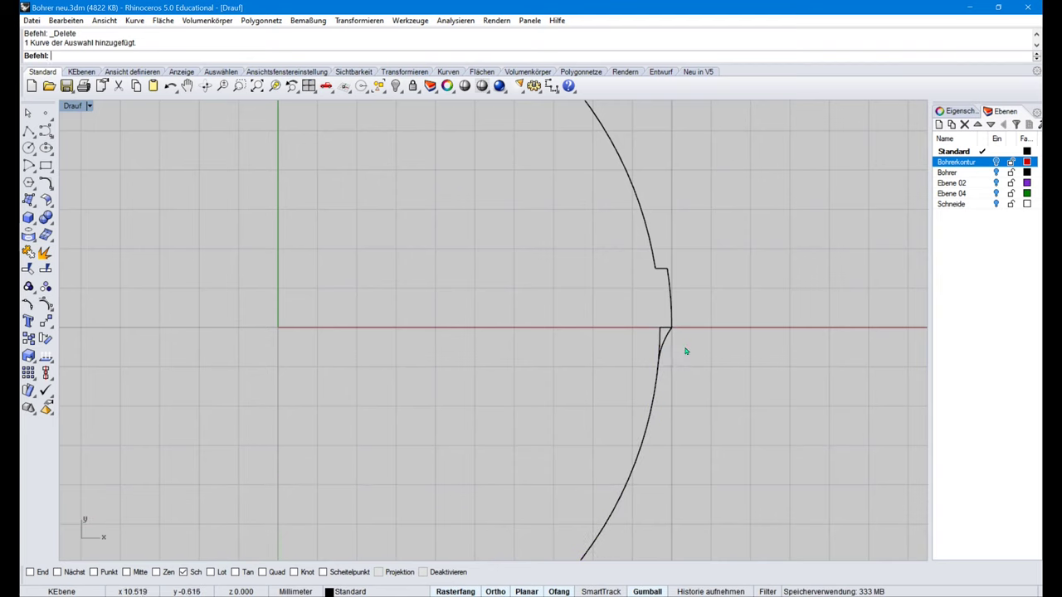
pyautogui.moveTo(692, 310); pyautogui.dragTo(642, 365)
pyautogui.hotkey('ctrl', 't')
pyautogui.moveTo(659, 334); pyautogui.dragTo(745, 309, button='right')
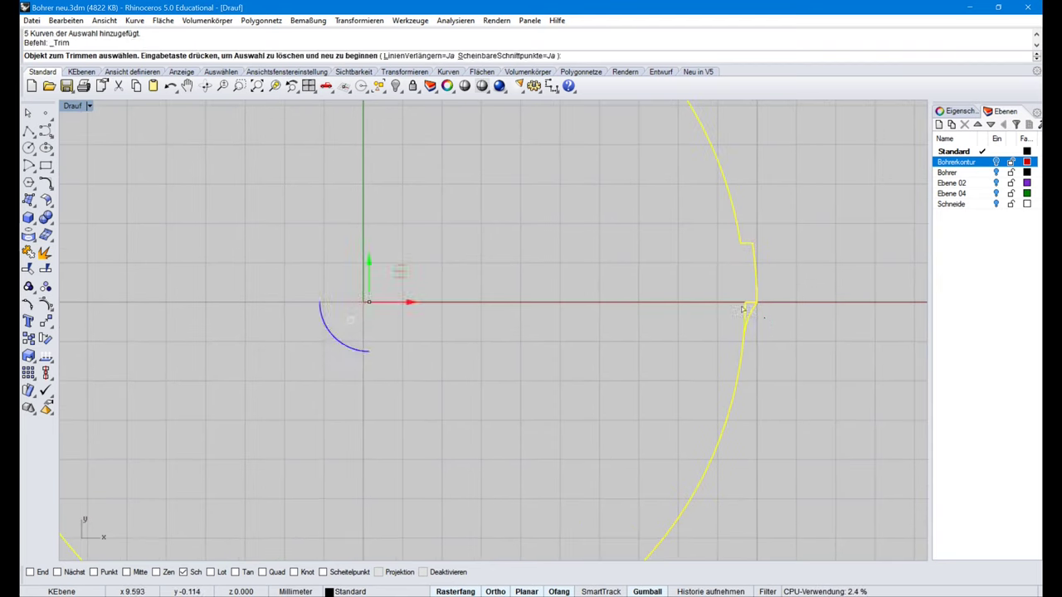
pyautogui.click(745, 309)
pyautogui.click(747, 304)
# Step: Trim off the thin leftover sliver where the right transition arc meets the circle near y = -1
pyautogui.scroll(8, 743, 360)
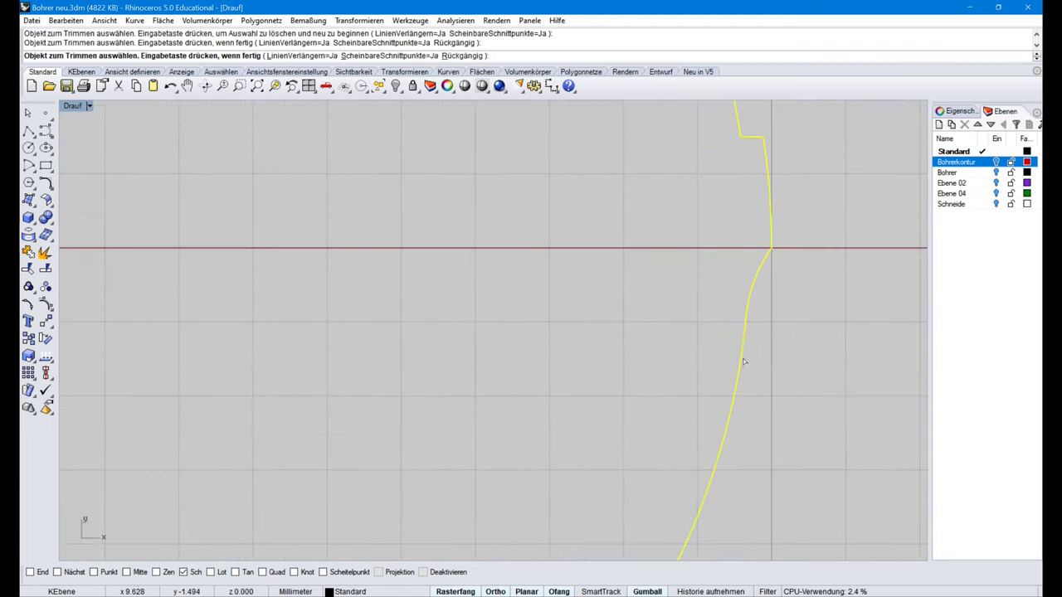
pyautogui.scroll(8, 746, 354)
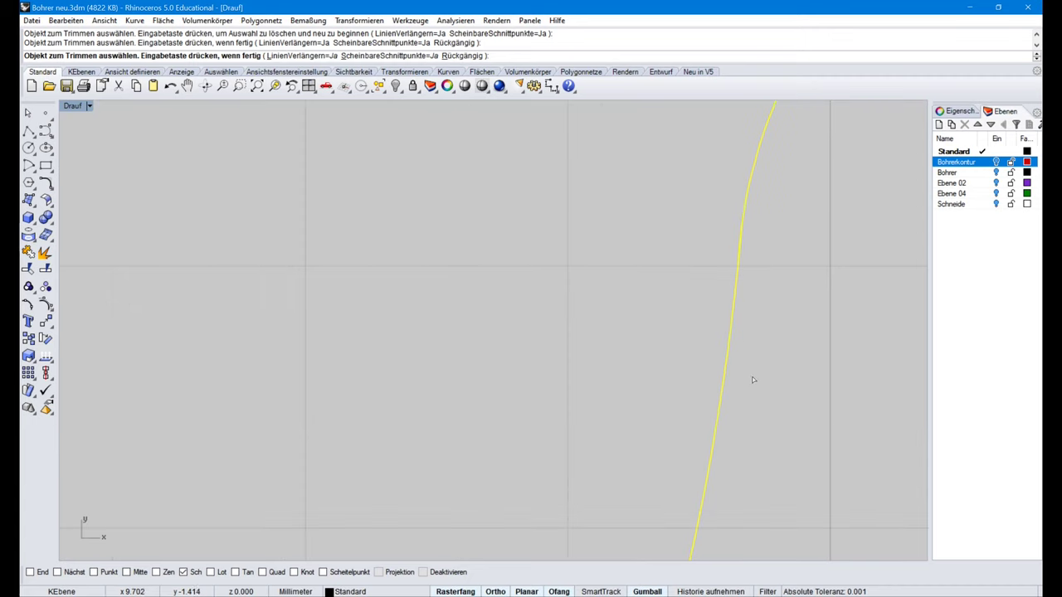
pyautogui.moveTo(782, 187); pyautogui.dragTo(739, 441, button='right')
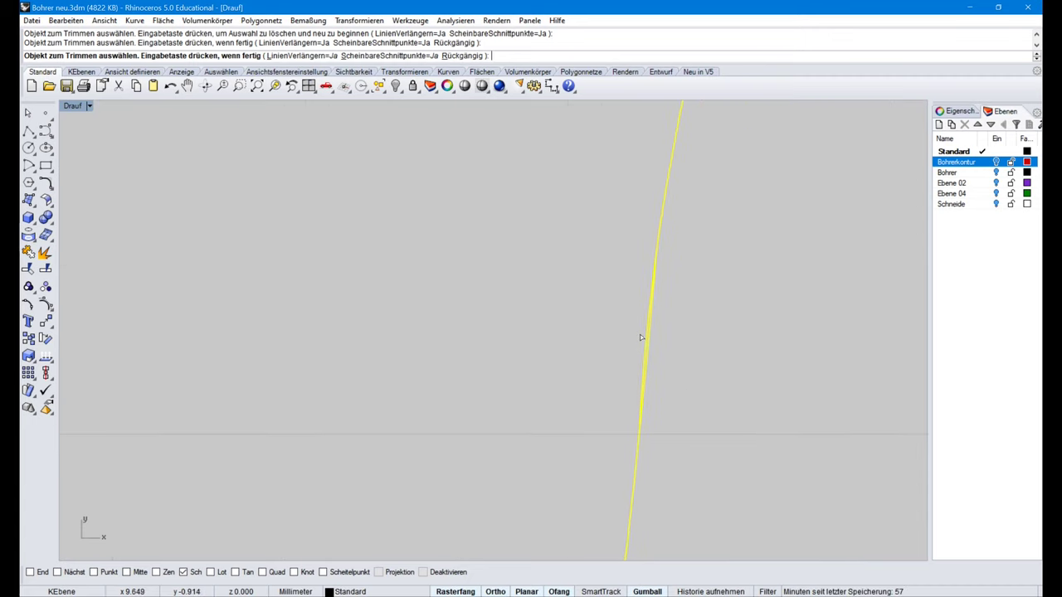
pyautogui.scroll(1, 674, 345)
pyautogui.click(639, 340)
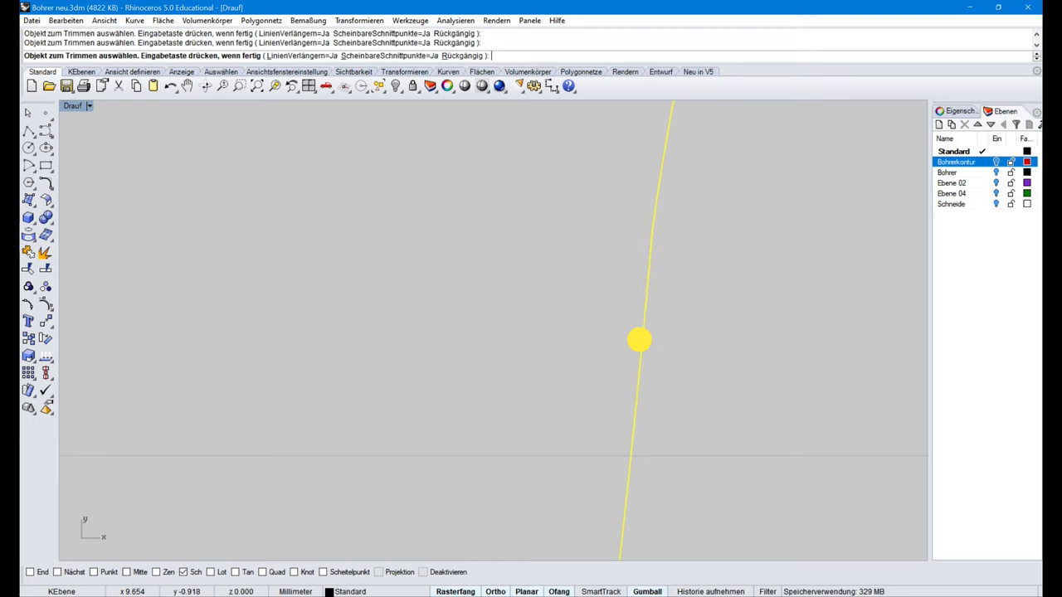
pyautogui.scroll(-3, 682, 349)
pyautogui.scroll(-5, 689, 347)
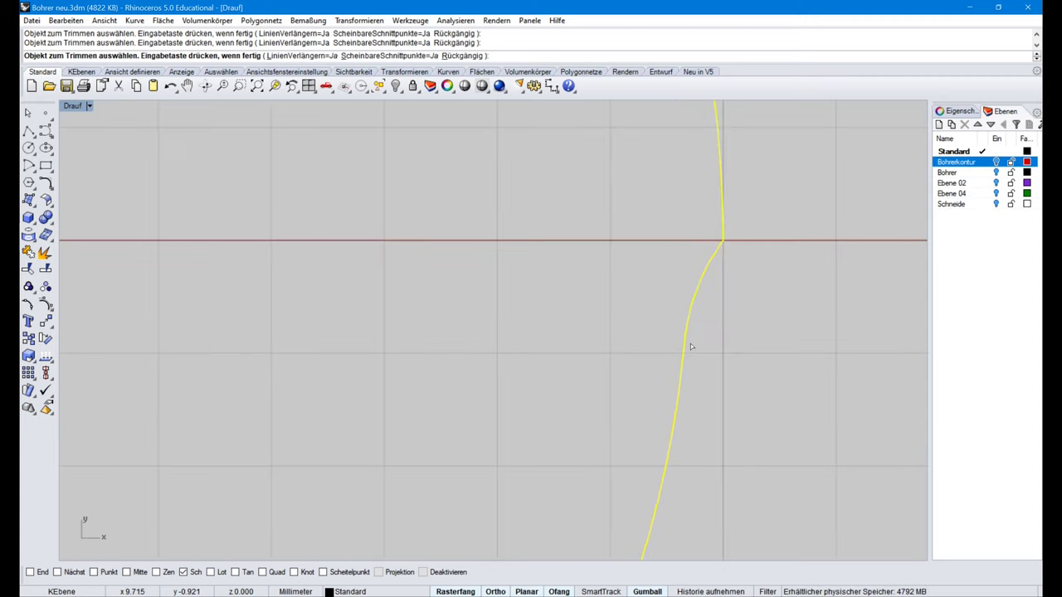
# Step: Trim away the inner arc's end and the short horizontal line behind the transition arc at the profile's left edge
pyautogui.moveTo(274, 379); pyautogui.dragTo(407, 354, button='right')
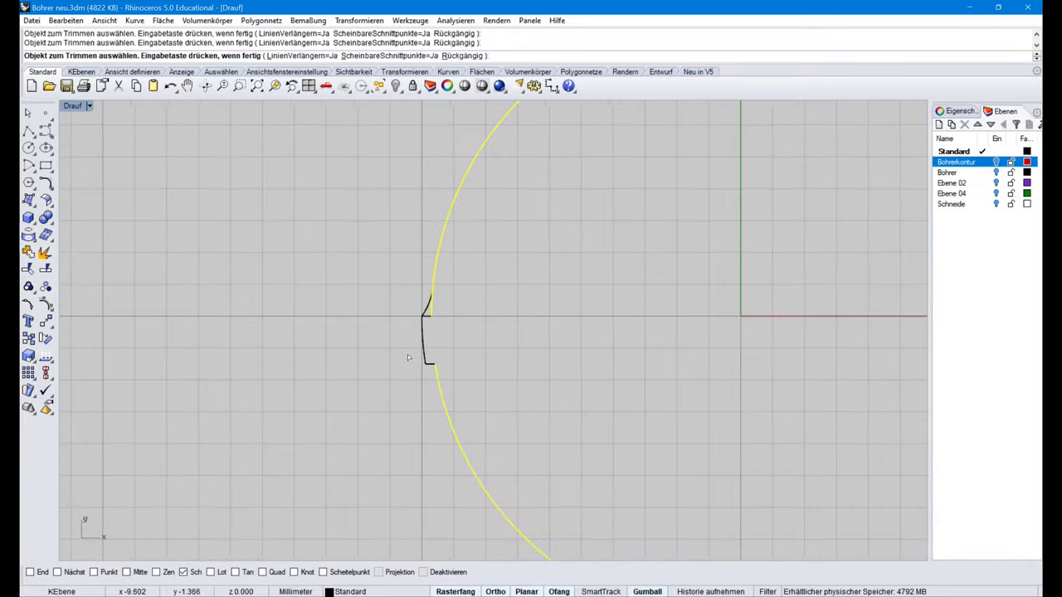
pyautogui.scroll(5, 476, 279)
pyautogui.moveTo(482, 276); pyautogui.dragTo(434, 363, button='right')
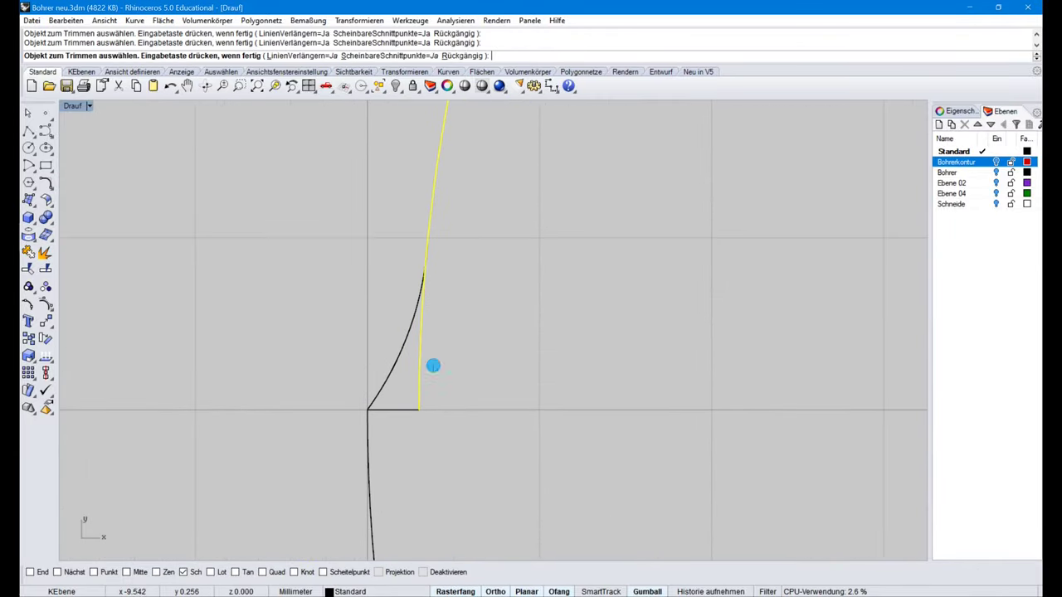
pyautogui.press('Escape')
pyautogui.hotkey('ctrl', 'a')
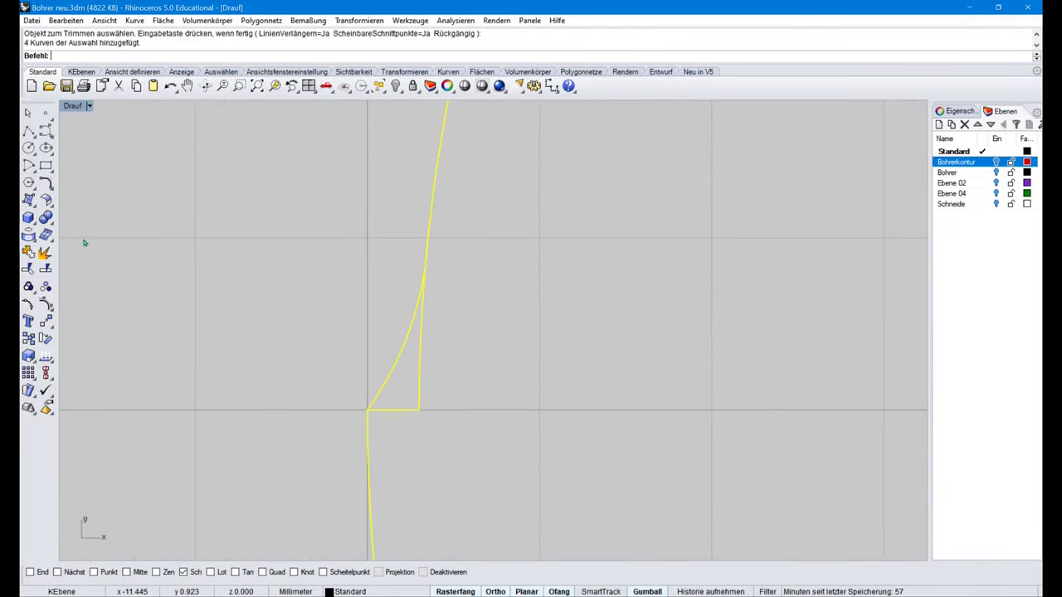
pyautogui.click(28, 270)
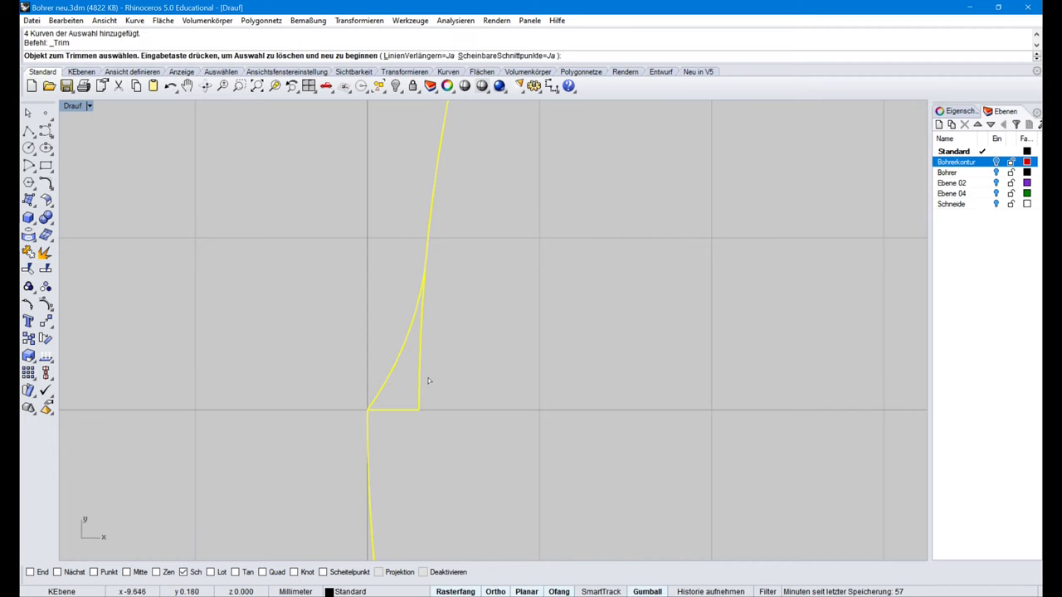
pyautogui.click(420, 375)
pyautogui.click(404, 409)
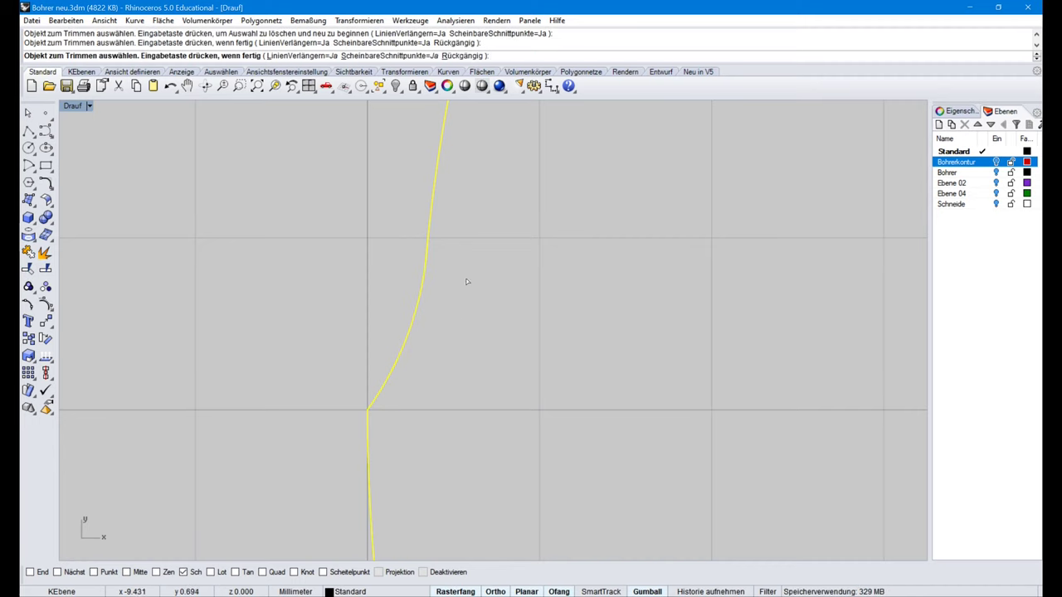
# Step: Trim off the thin leftover sliver where the left transition arc meets the circle near y = 1, and finish trimming
pyautogui.moveTo(469, 249); pyautogui.dragTo(432, 351, button='right')
pyautogui.scroll(3, 388, 413)
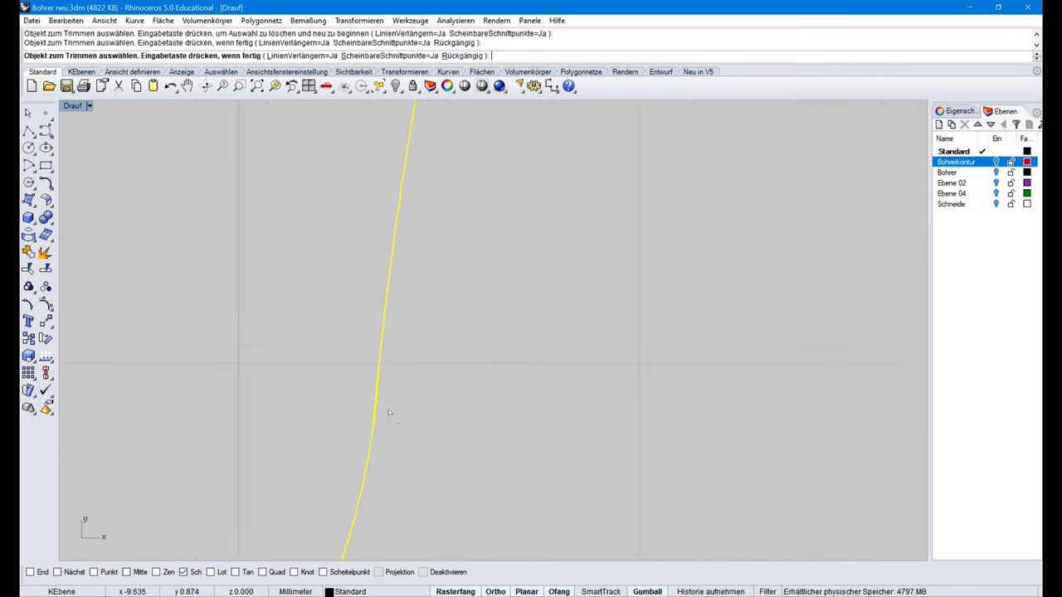
pyautogui.scroll(5, 387, 412)
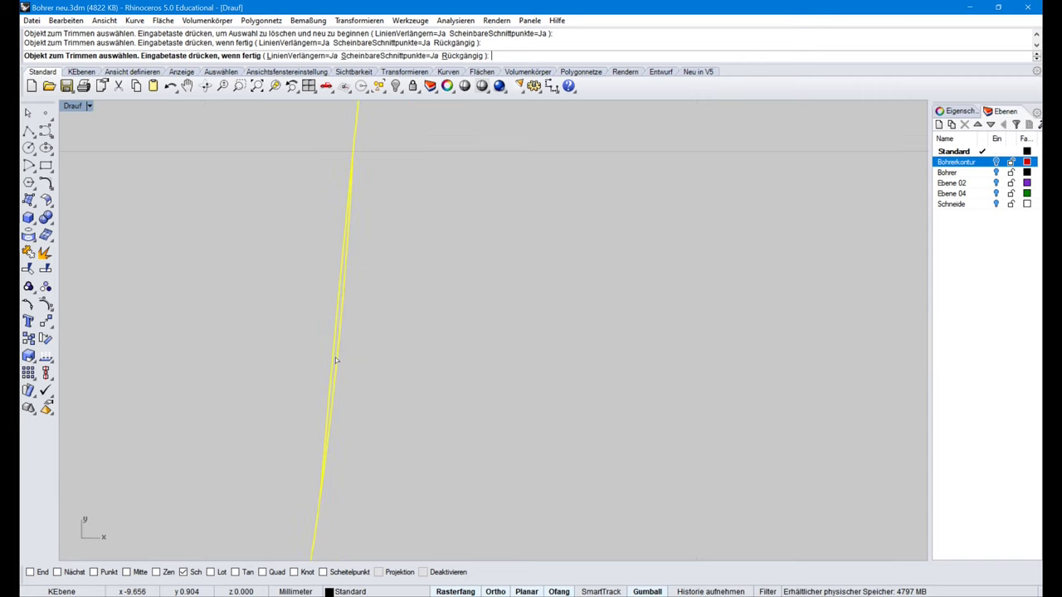
pyautogui.click(336, 358)
pyautogui.scroll(-2, 390, 366)
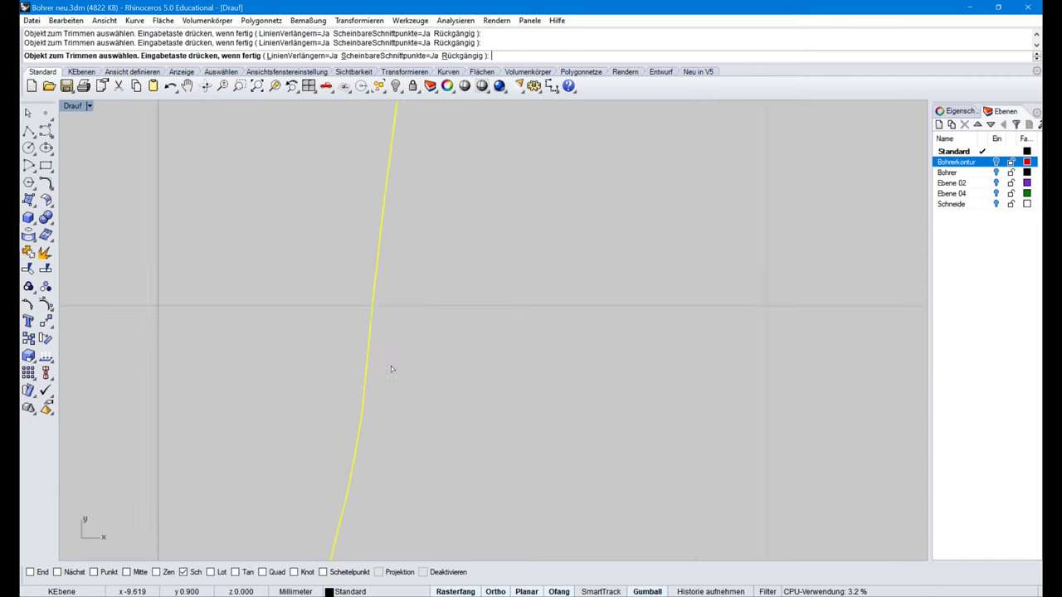
pyautogui.scroll(-10, 394, 364)
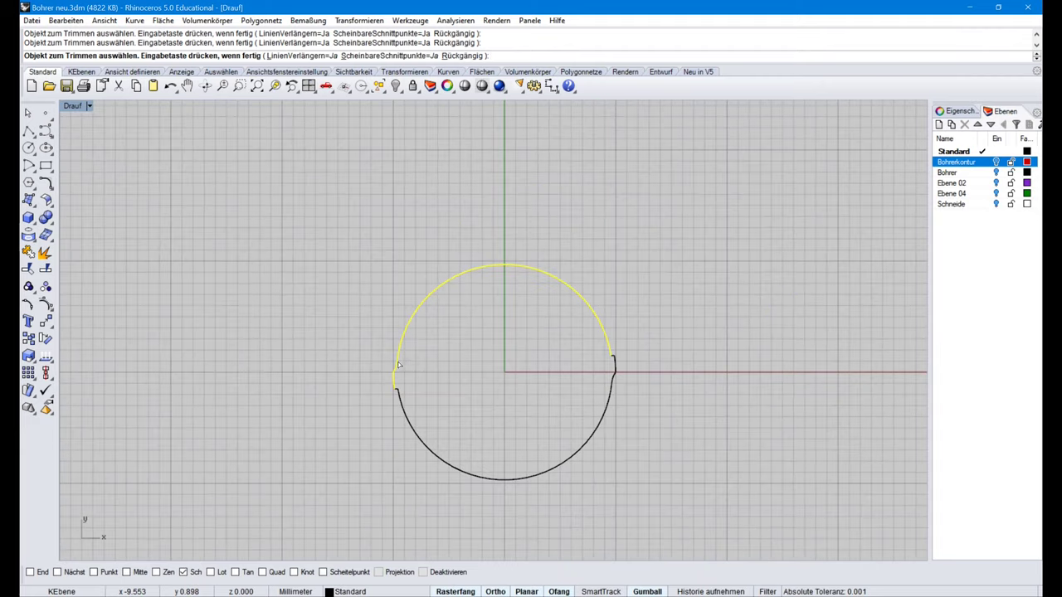
pyautogui.moveTo(690, 382); pyautogui.dragTo(665, 346, button='right')
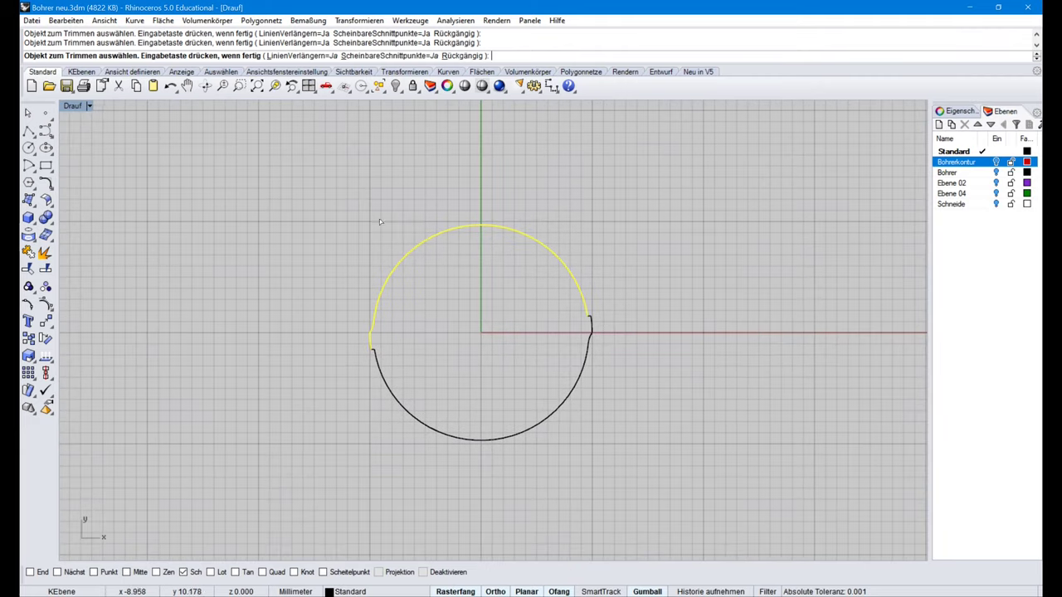
pyautogui.rightClick(349, 212)
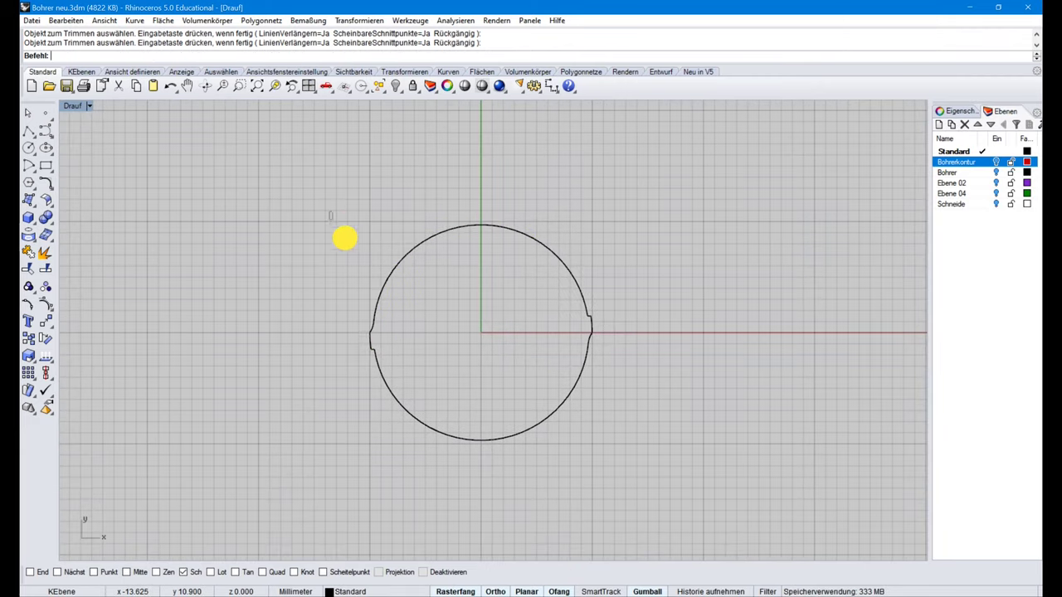
# Step: Join all curves of the drill profile into one closed curve and deselect it
pyautogui.moveTo(330, 213); pyautogui.dragTo(641, 468)
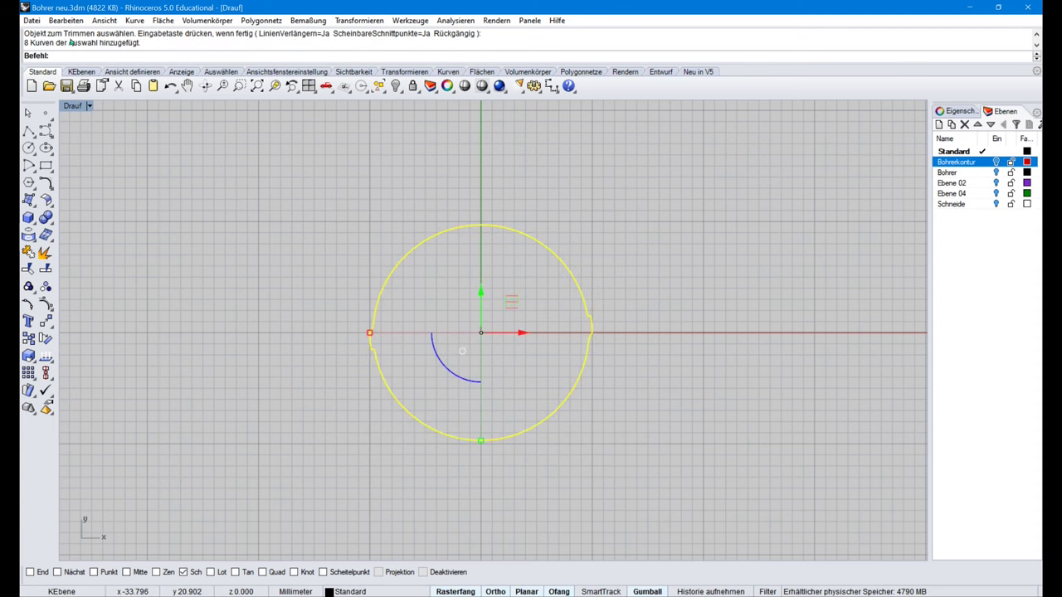
pyautogui.click(65, 20)
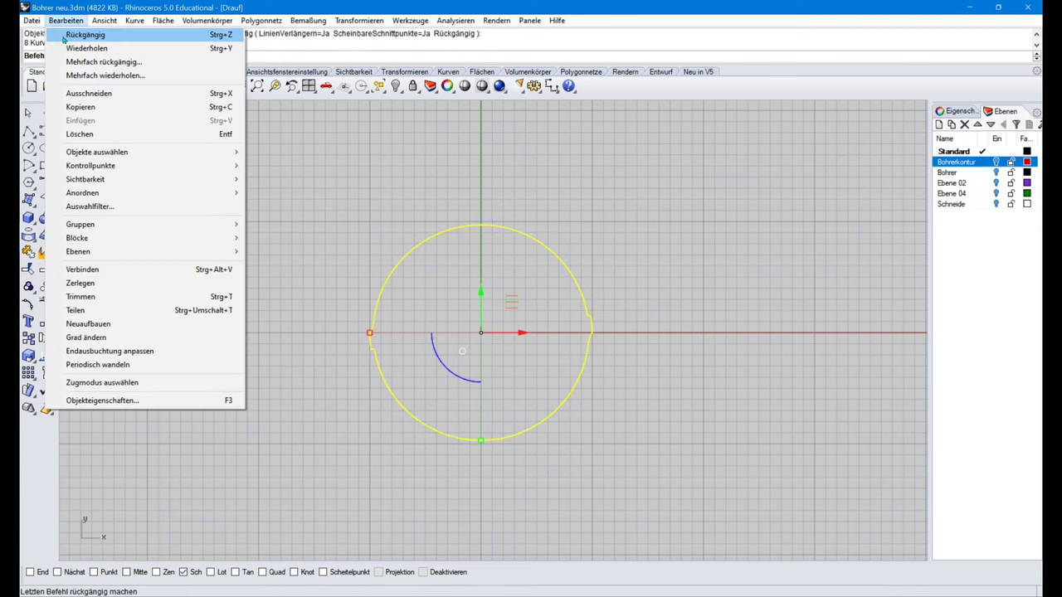
pyautogui.click(89, 270)
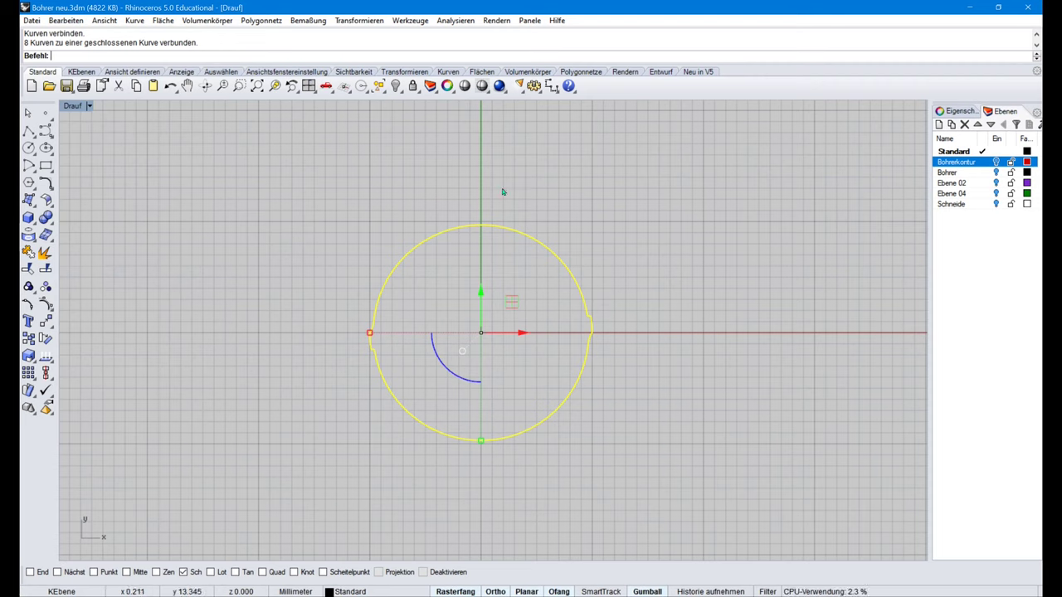
pyautogui.click(609, 408)
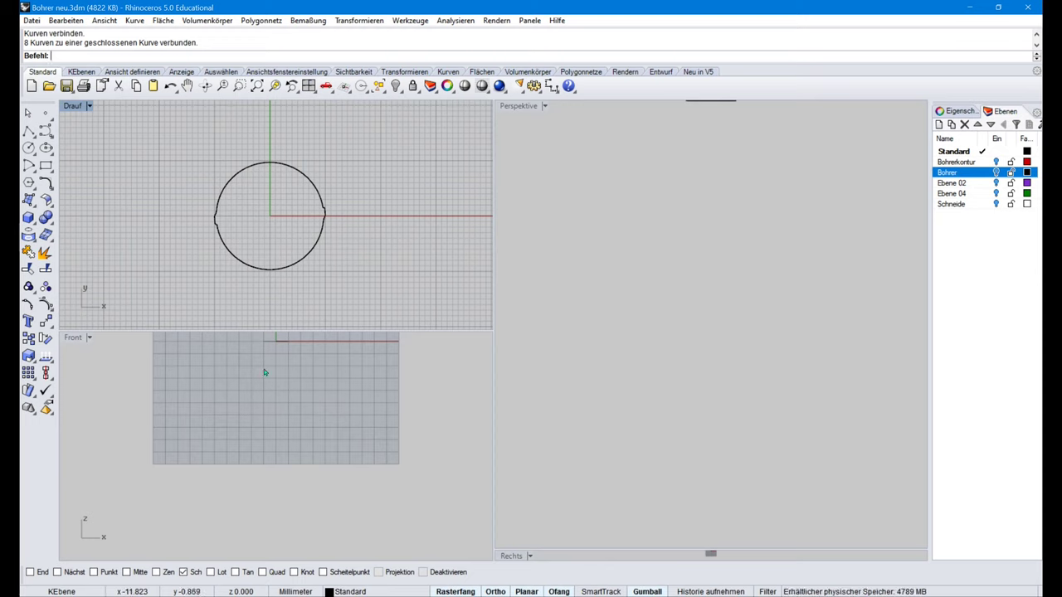
# Step: Start a helix with its axis running from the origin about 120 mm straight down in the Front view
pyautogui.click(294, 407)
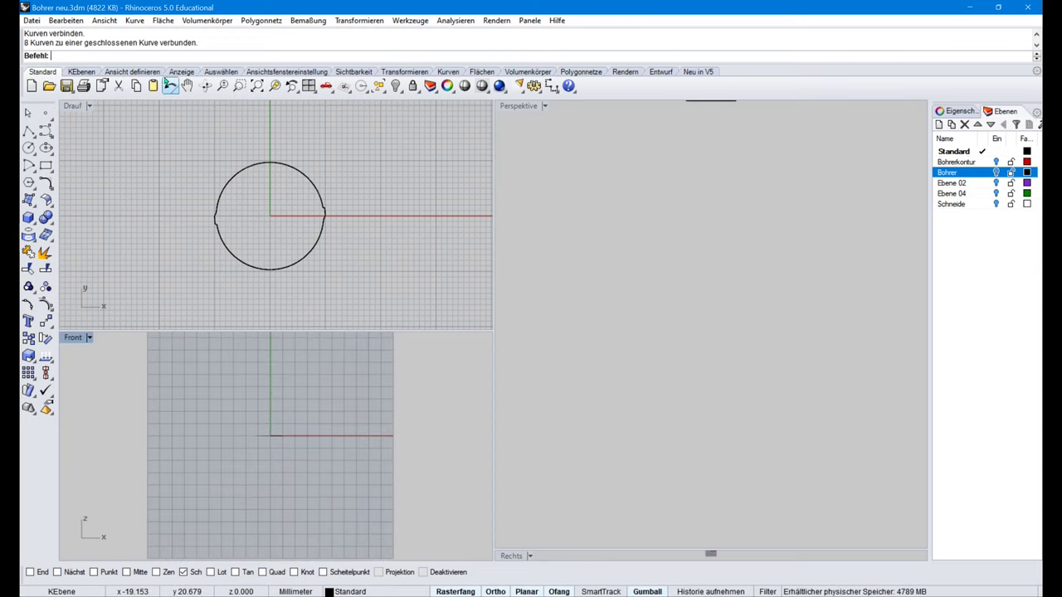
pyautogui.click(135, 20)
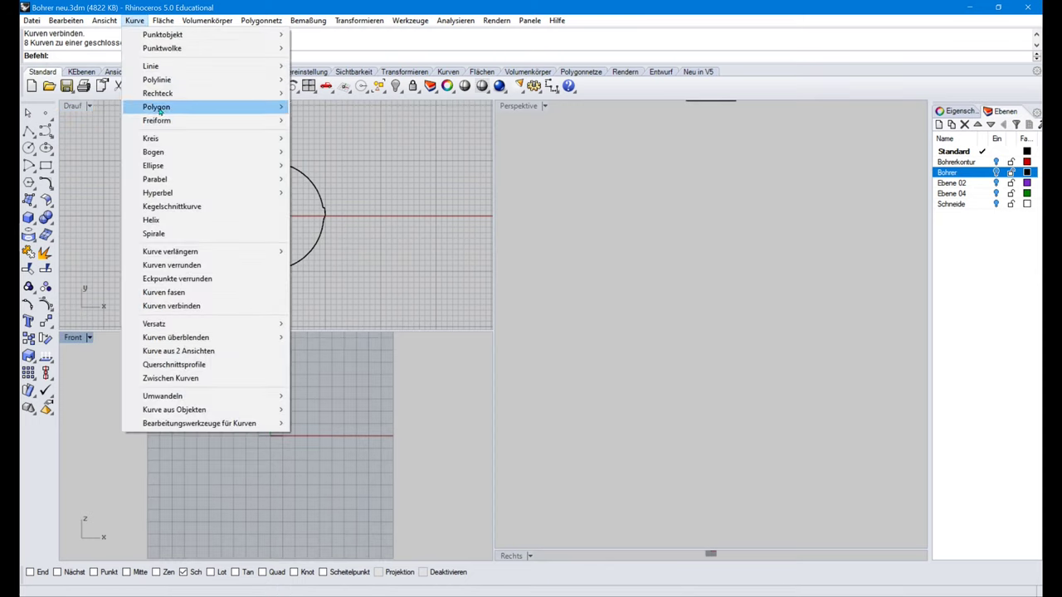
pyautogui.click(151, 220)
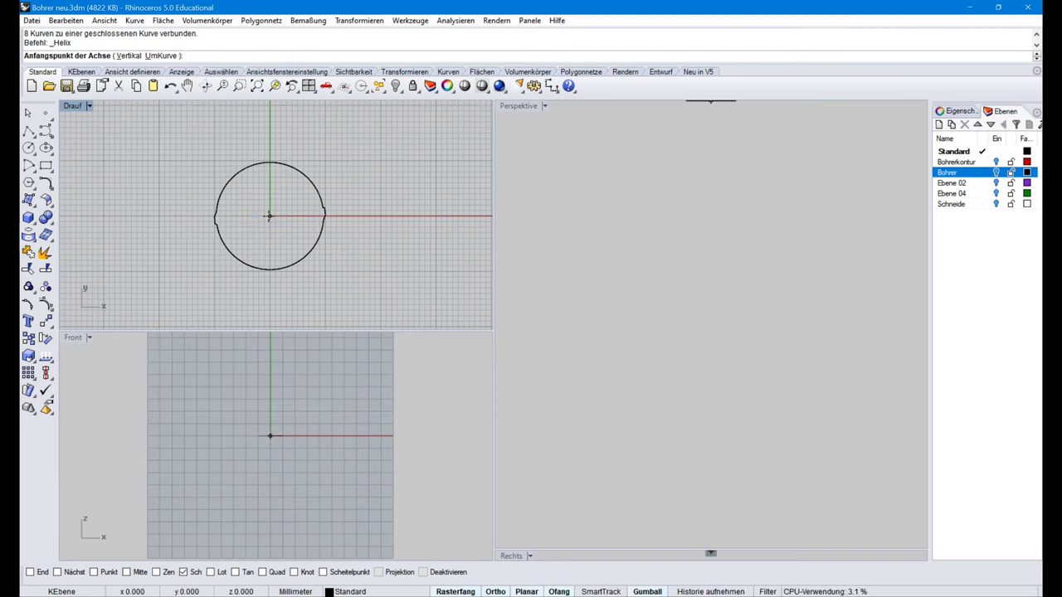
pyautogui.click(269, 216)
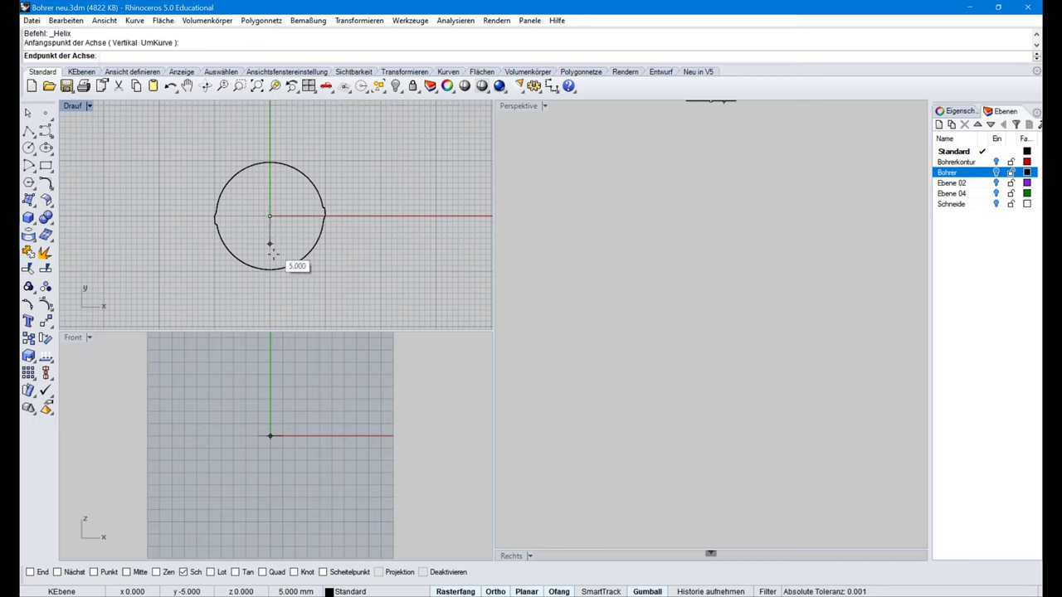
pyautogui.scroll(-1, 286, 410)
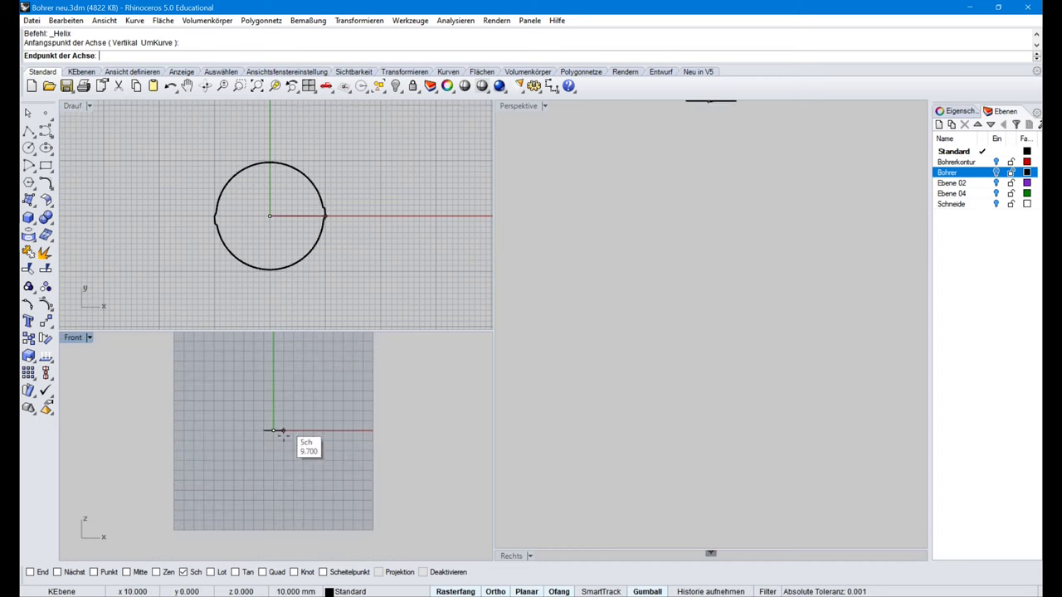
pyautogui.click(271, 549)
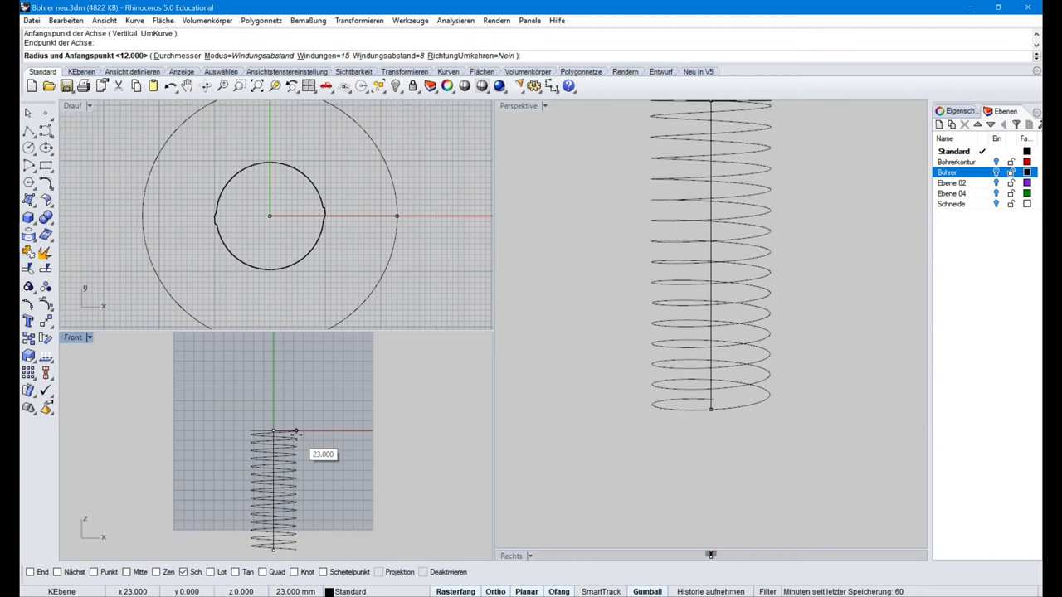
# Step: Create the helix with a 10 mm radius and a pitch of 100, starting on the drill profile at x = 10, y = 0
pyautogui.press('Return')
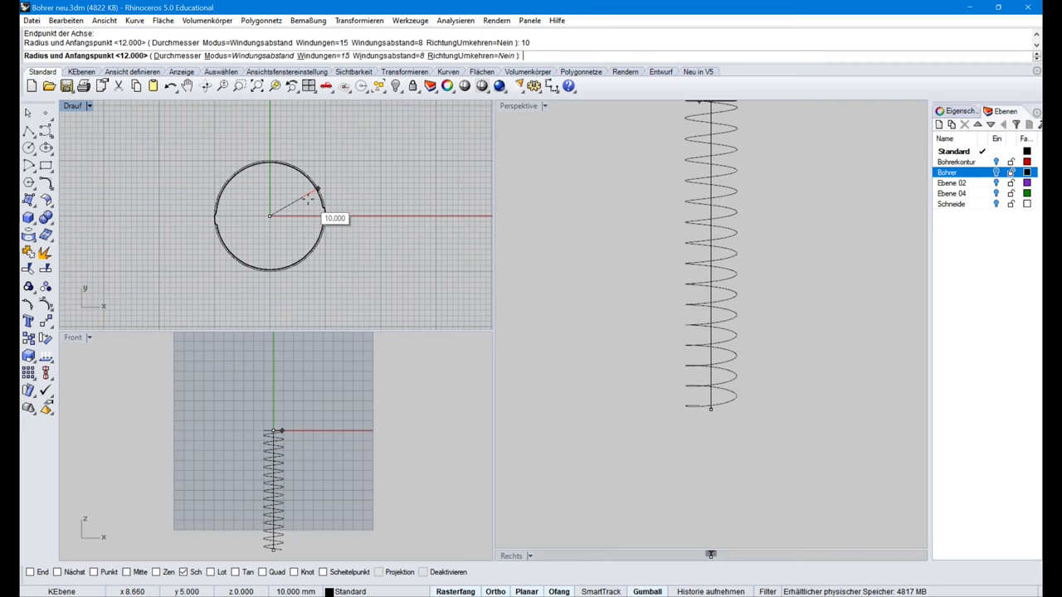
pyautogui.write('i')
pyautogui.press('Return')
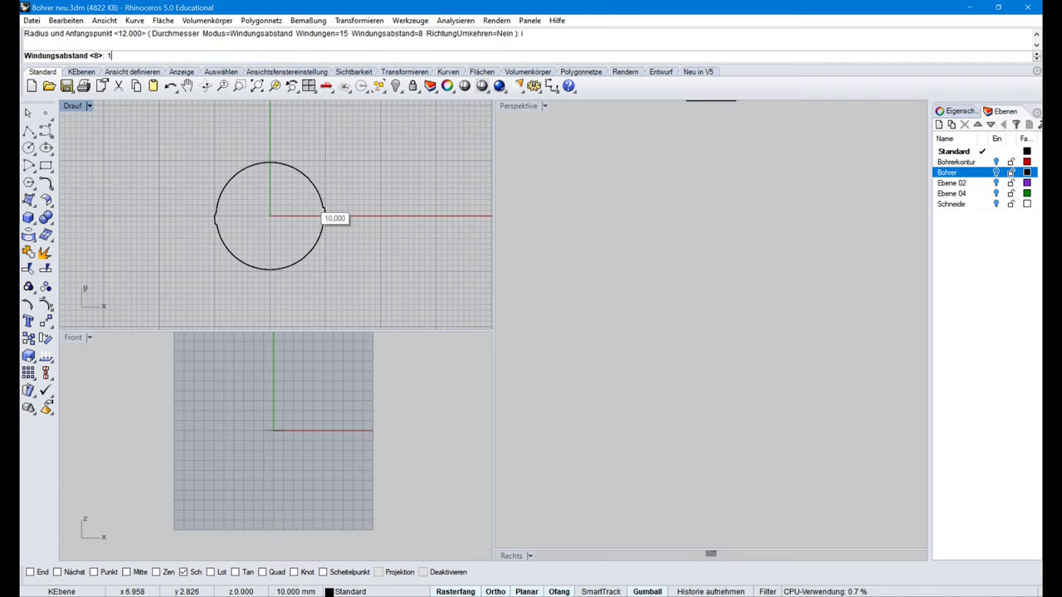
pyautogui.write('100')
pyautogui.press('Return')
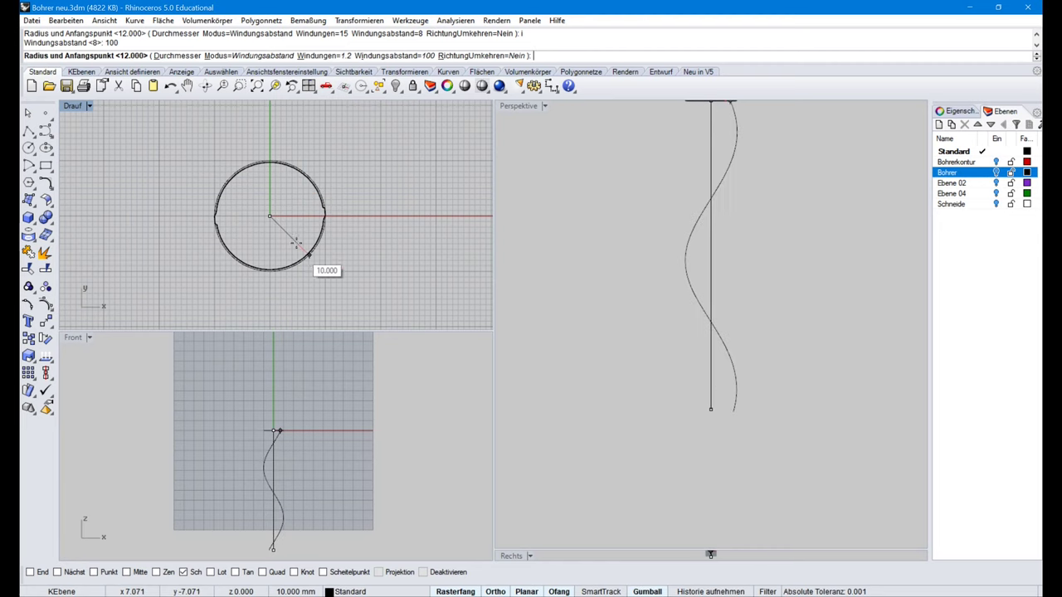
pyautogui.scroll(1, 319, 218)
pyautogui.scroll(5, 322, 218)
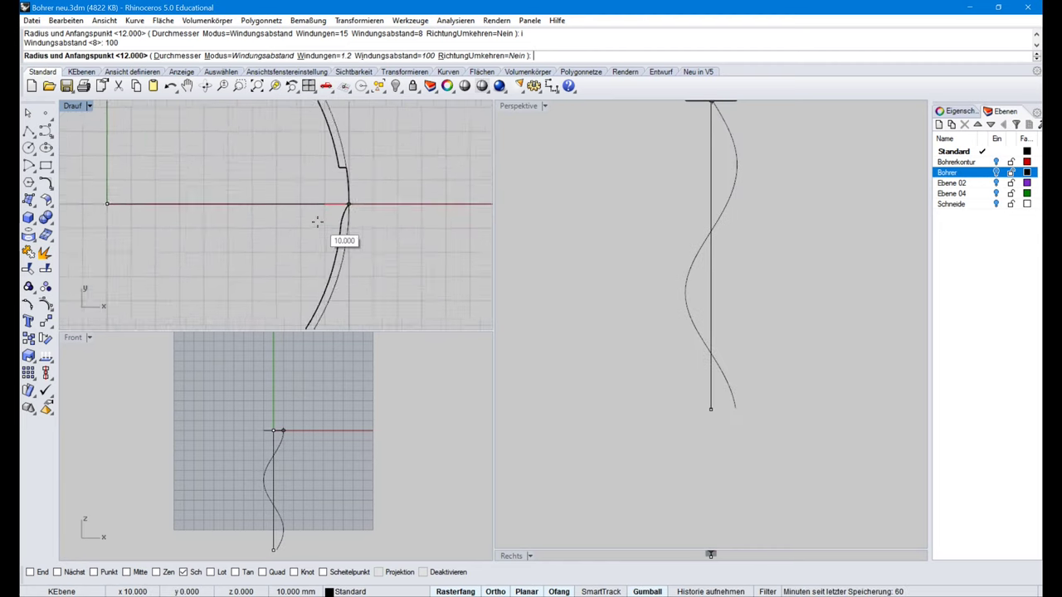
pyautogui.click(354, 200)
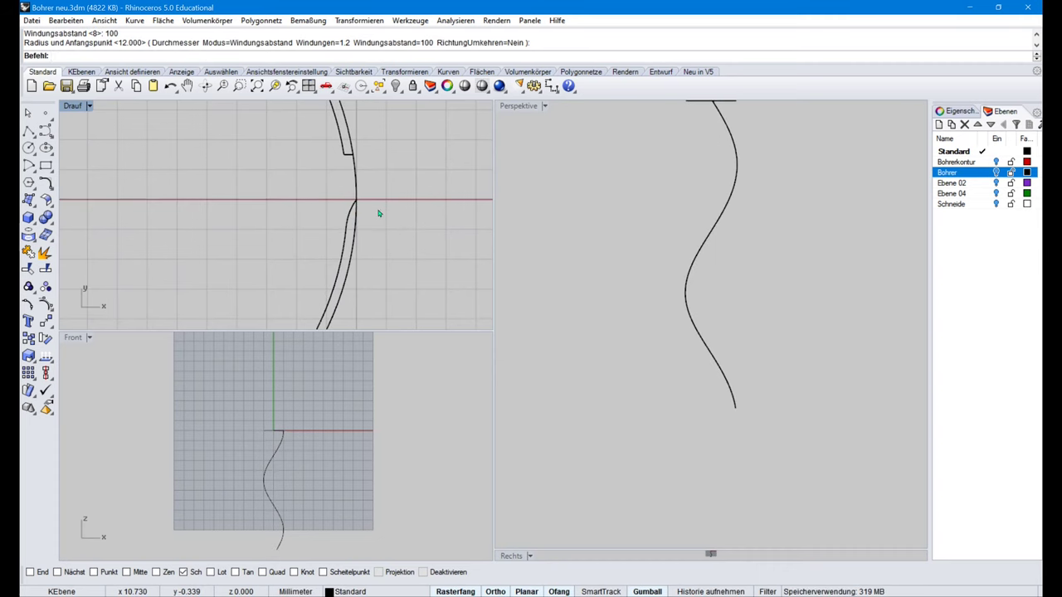
# Step: Draw a vertical polyline from the origin down to the level of the helix's lower end in the Front view
pyautogui.scroll(-1, 378, 232)
pyautogui.scroll(-4, 378, 231)
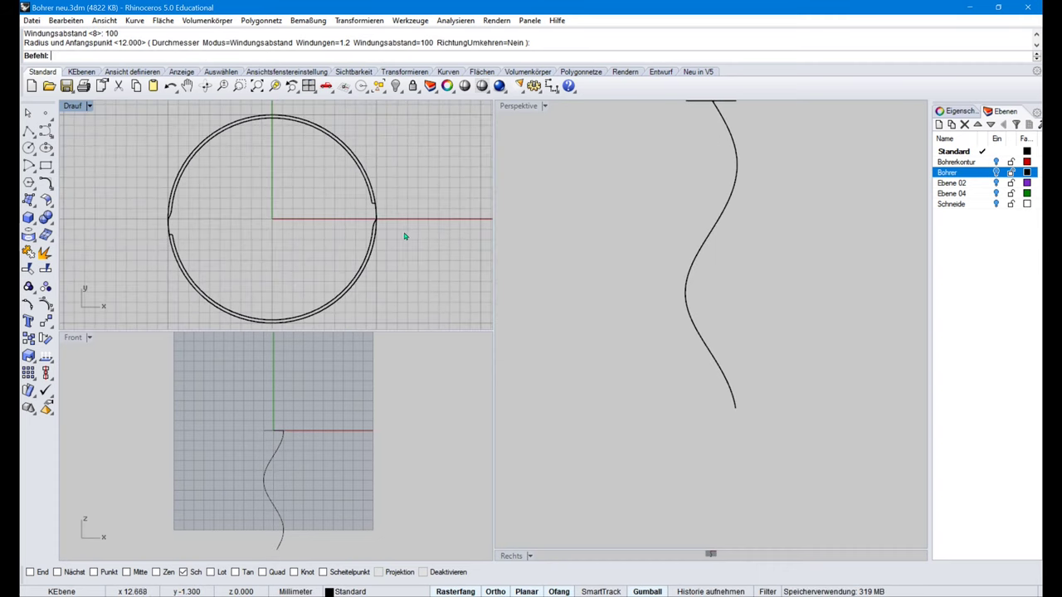
pyautogui.moveTo(407, 249); pyautogui.dragTo(396, 244, button='right')
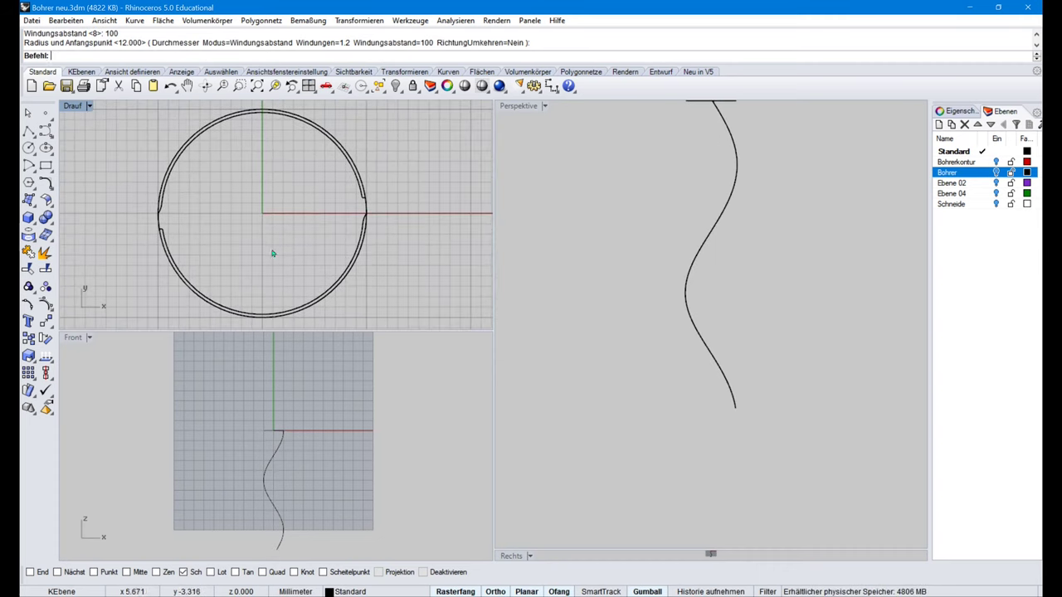
pyautogui.click(30, 133)
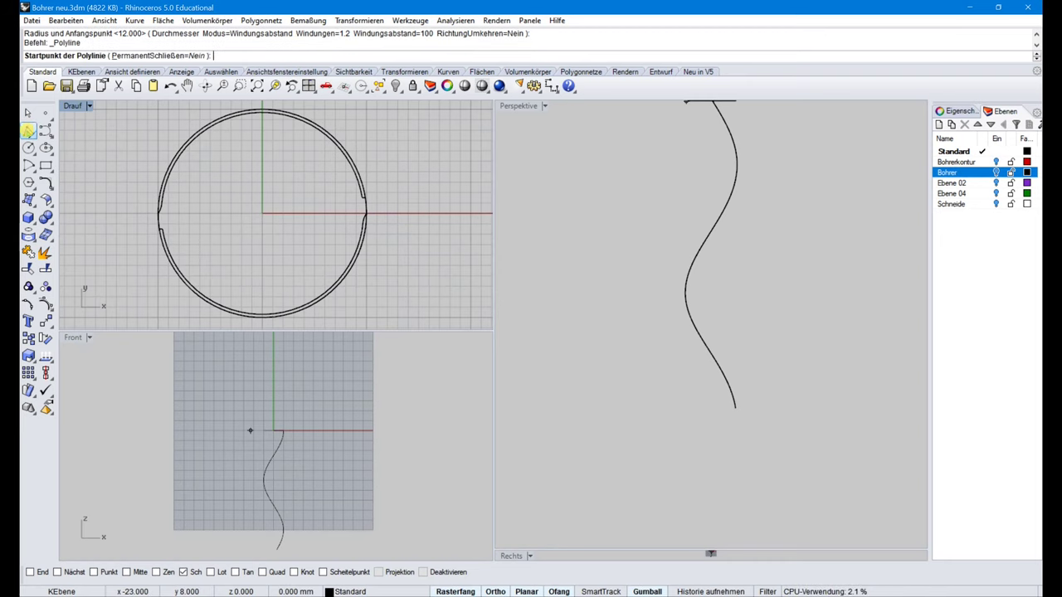
pyautogui.click(261, 214)
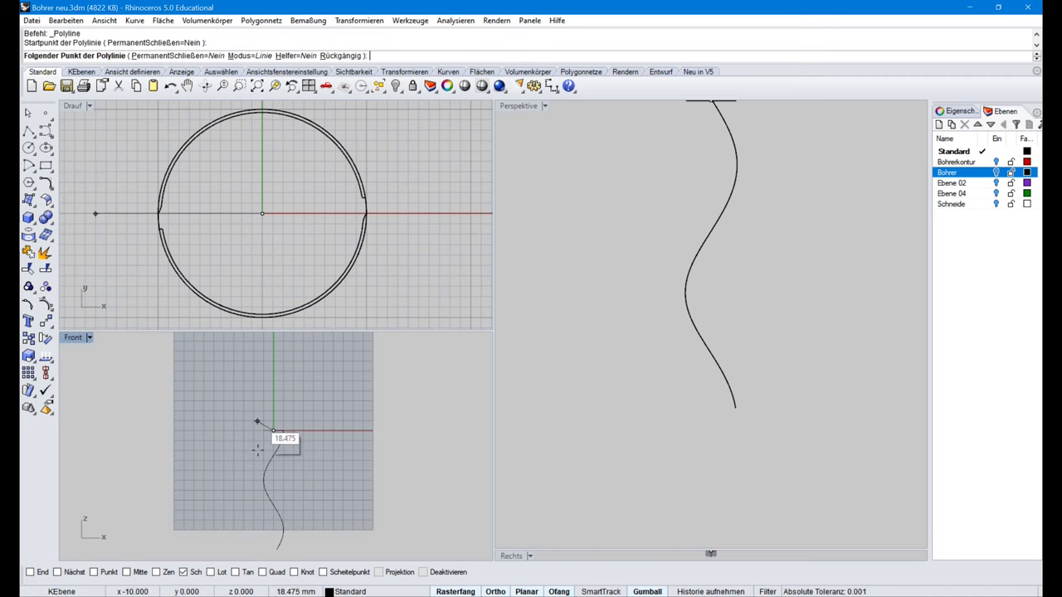
pyautogui.click(272, 548)
pyautogui.rightClick(273, 550)
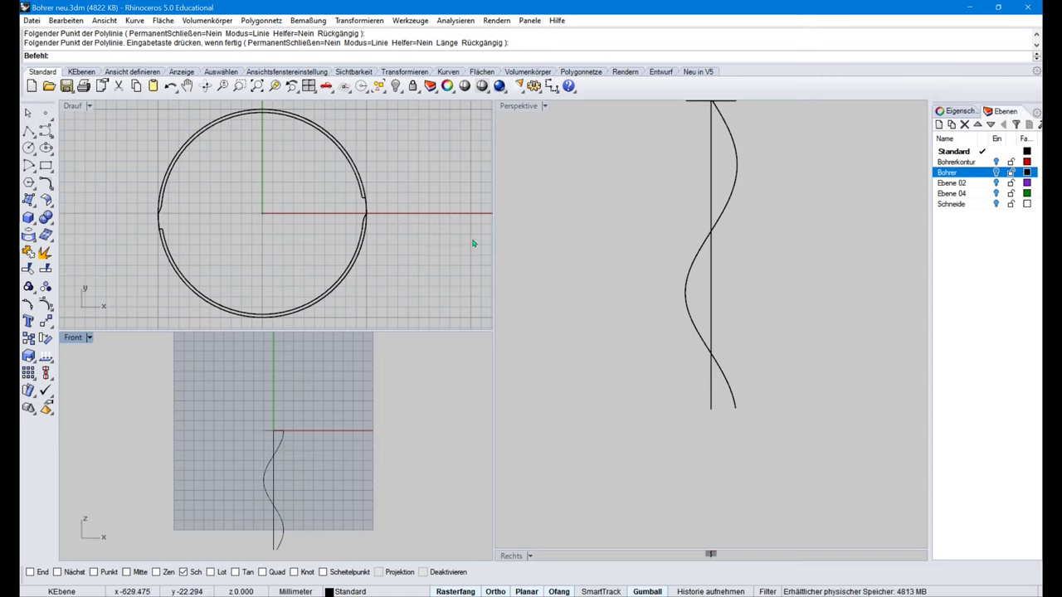
# Step: Start a two-rail sweep with the vertical centre line as first rail and the helix as second rail
pyautogui.scroll(-2, 375, 251)
pyautogui.click(382, 257)
pyautogui.scroll(-1, 373, 260)
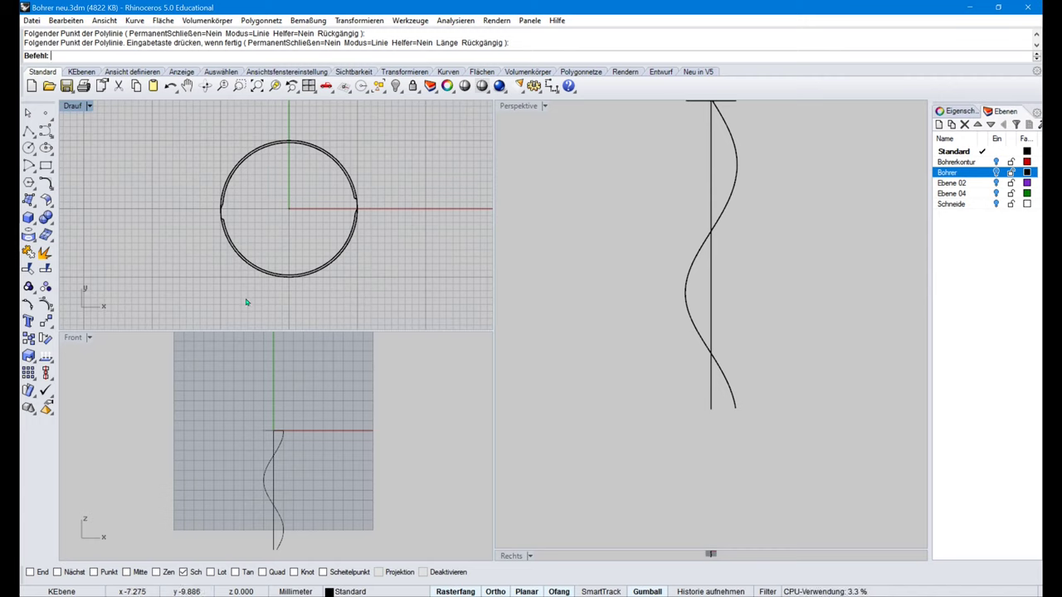
pyautogui.click(162, 20)
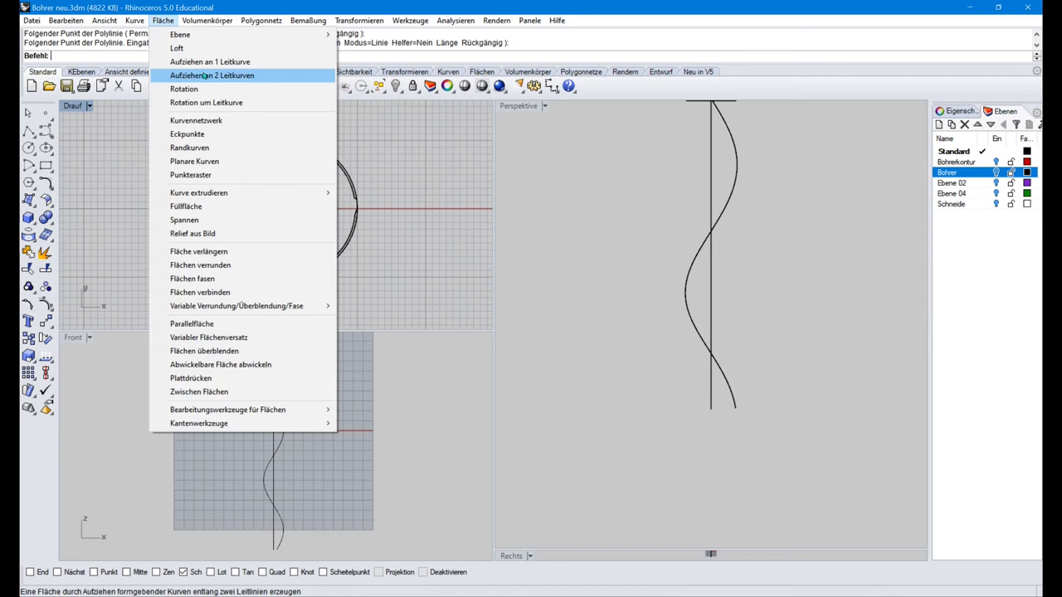
pyautogui.click(204, 75)
pyautogui.scroll(1, 277, 437)
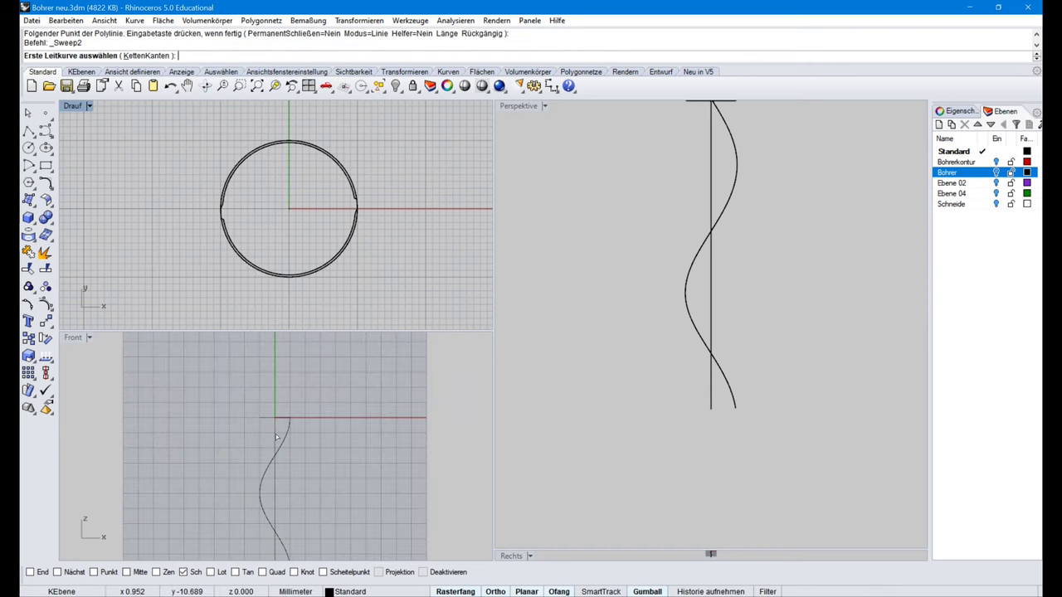
pyautogui.scroll(2, 277, 438)
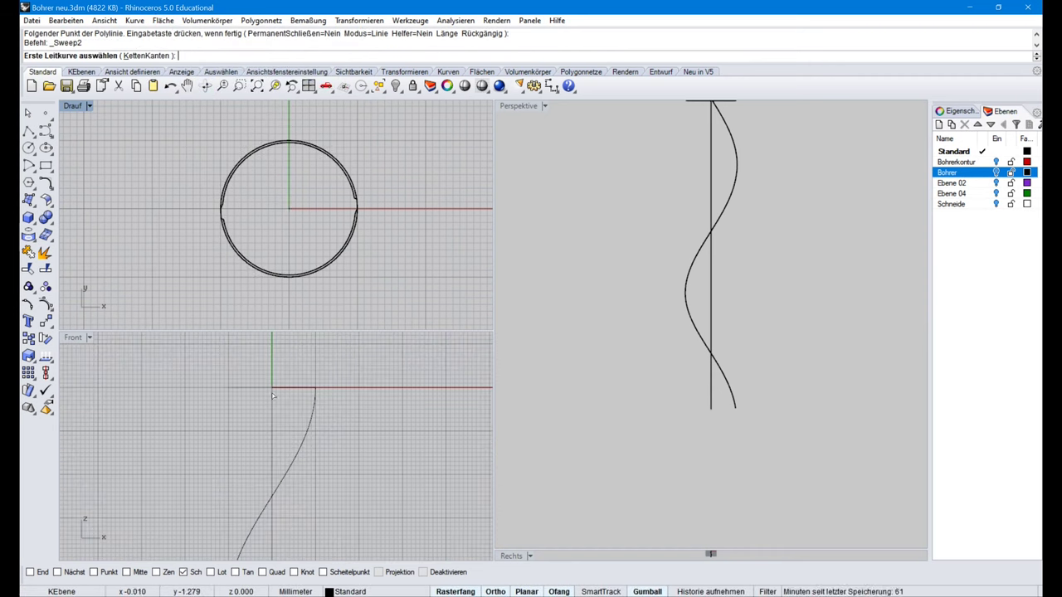
pyautogui.click(272, 396)
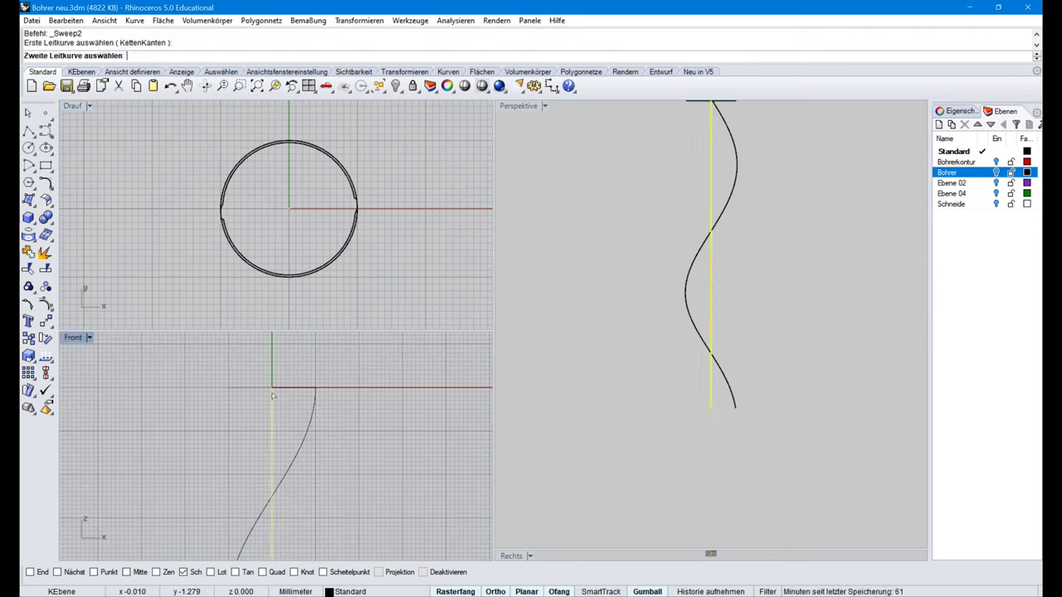
pyautogui.click(314, 395)
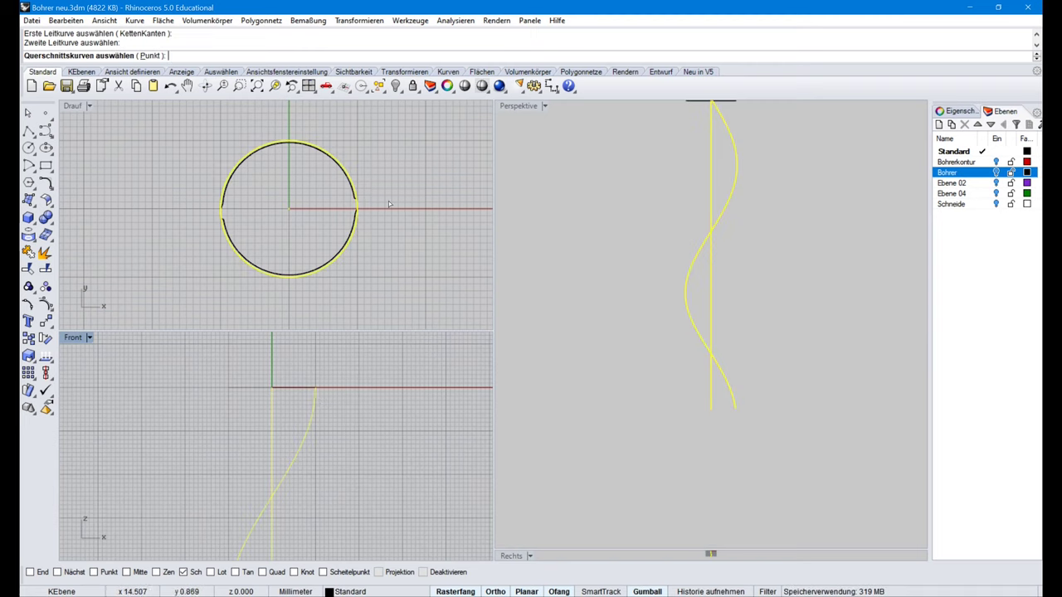
# Step: Sweep the closed drill profile as cross-section along both rails, keeping the default seam and no simplification
pyautogui.scroll(5, 389, 201)
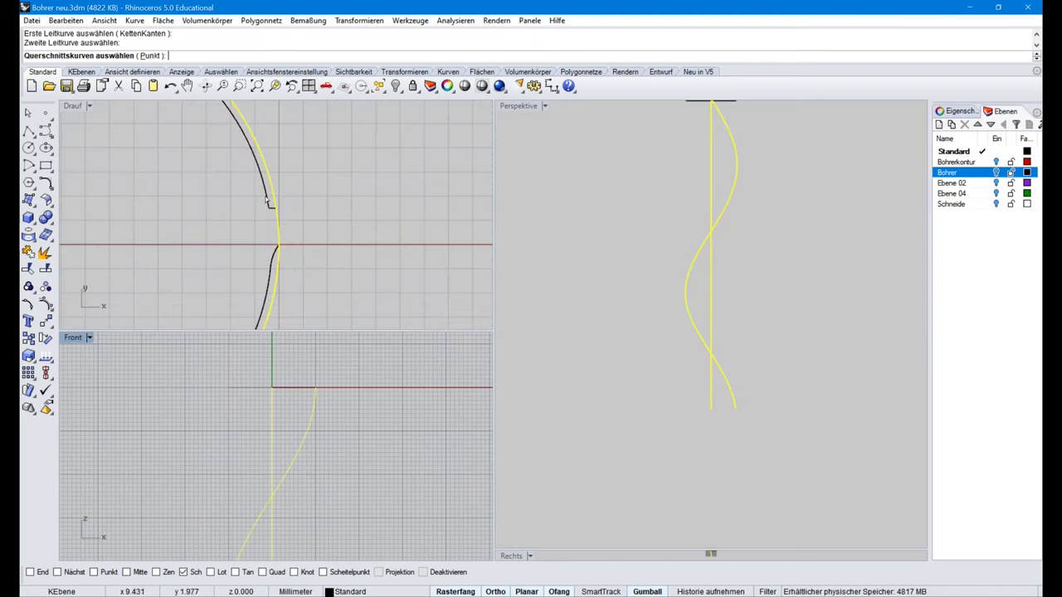
pyautogui.click(266, 198)
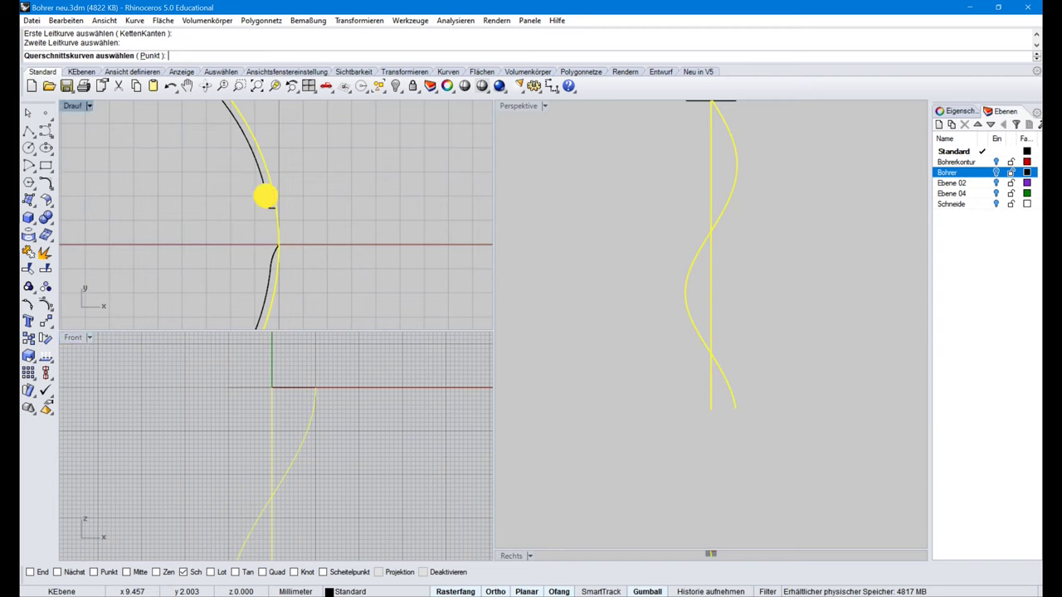
pyautogui.rightClick(322, 198)
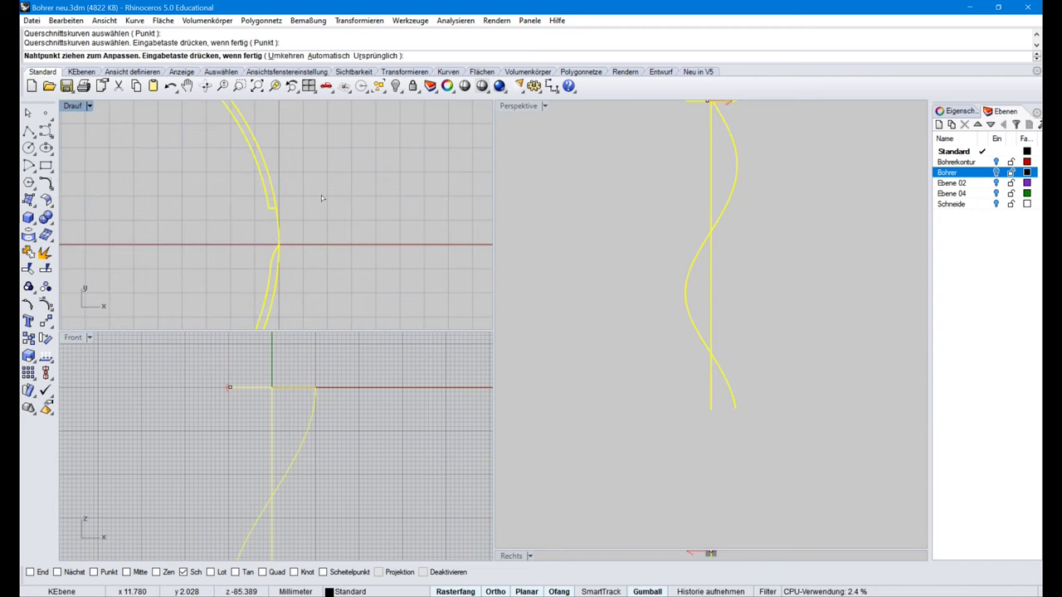
pyautogui.rightClick(321, 195)
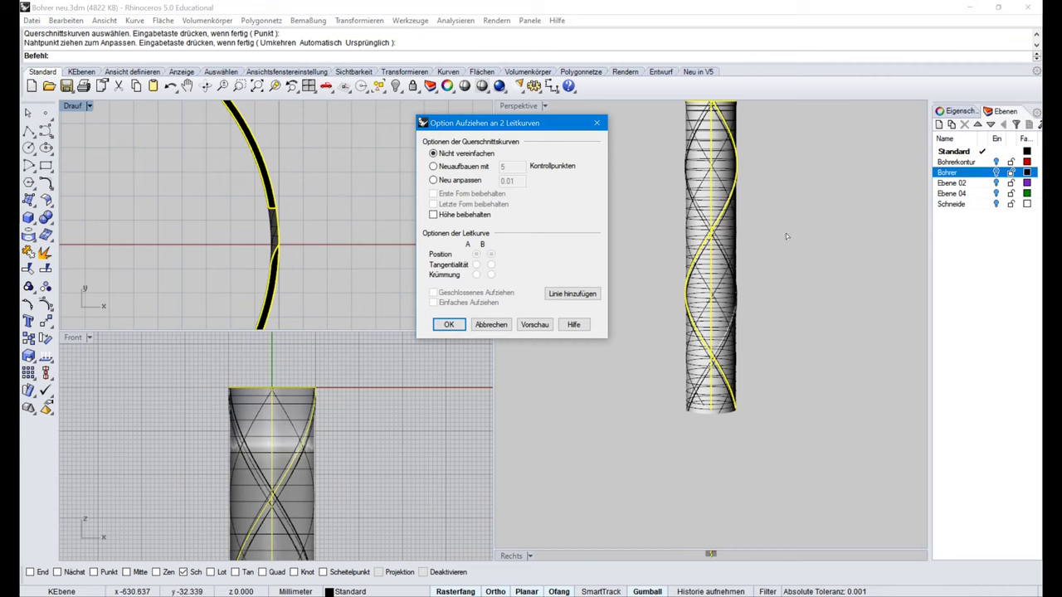
pyautogui.click(449, 324)
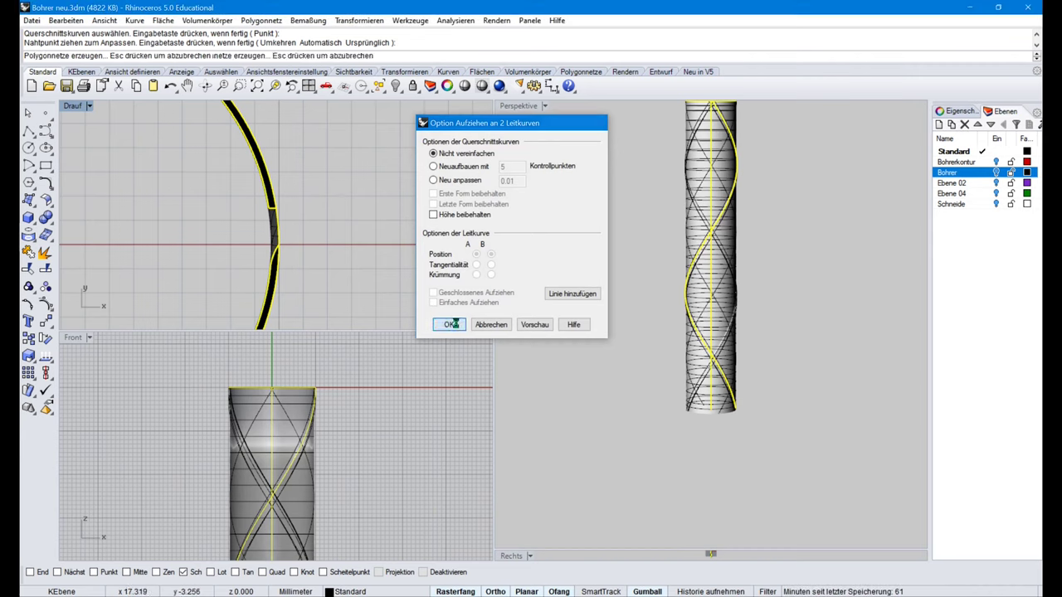
# Step: Cap the planar openings of the swept drill body to make it a closed solid
pyautogui.click(611, 254)
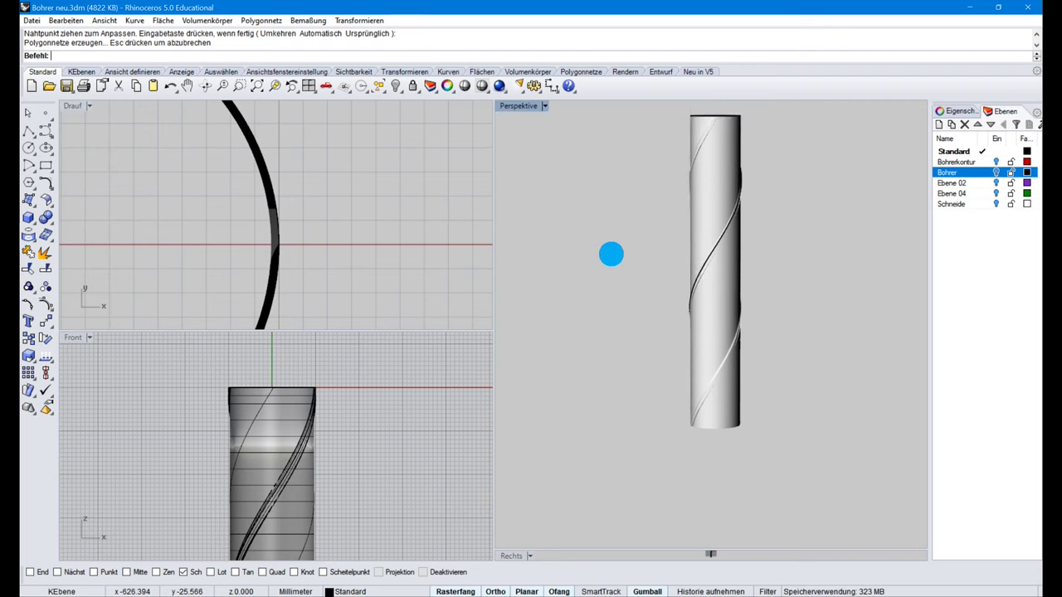
pyautogui.moveTo(611, 254); pyautogui.dragTo(614, 296, button='right')
pyautogui.moveTo(648, 223); pyautogui.dragTo(670, 201, button='right')
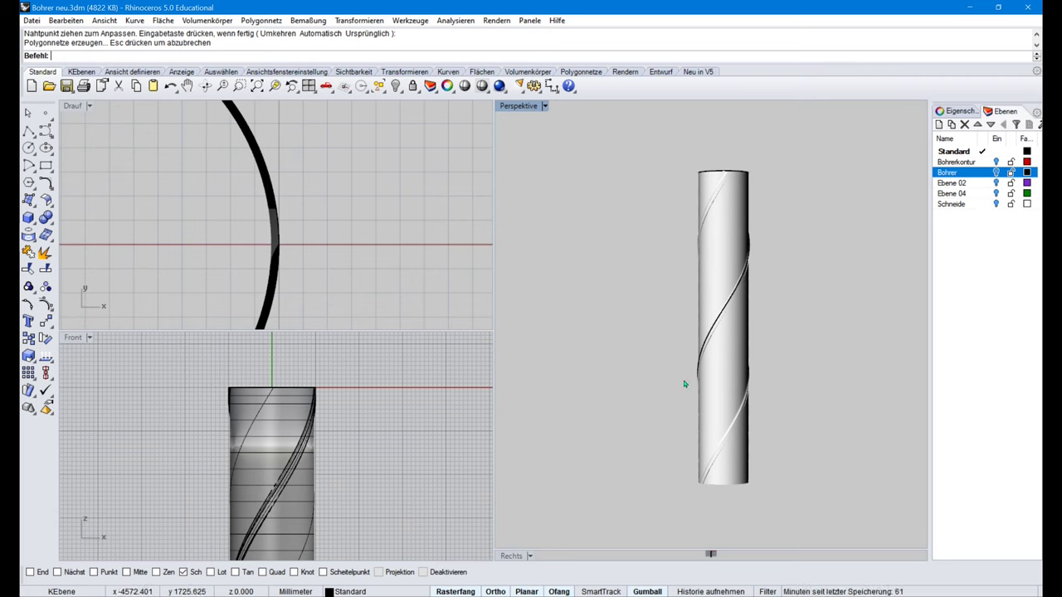
pyautogui.click(196, 21)
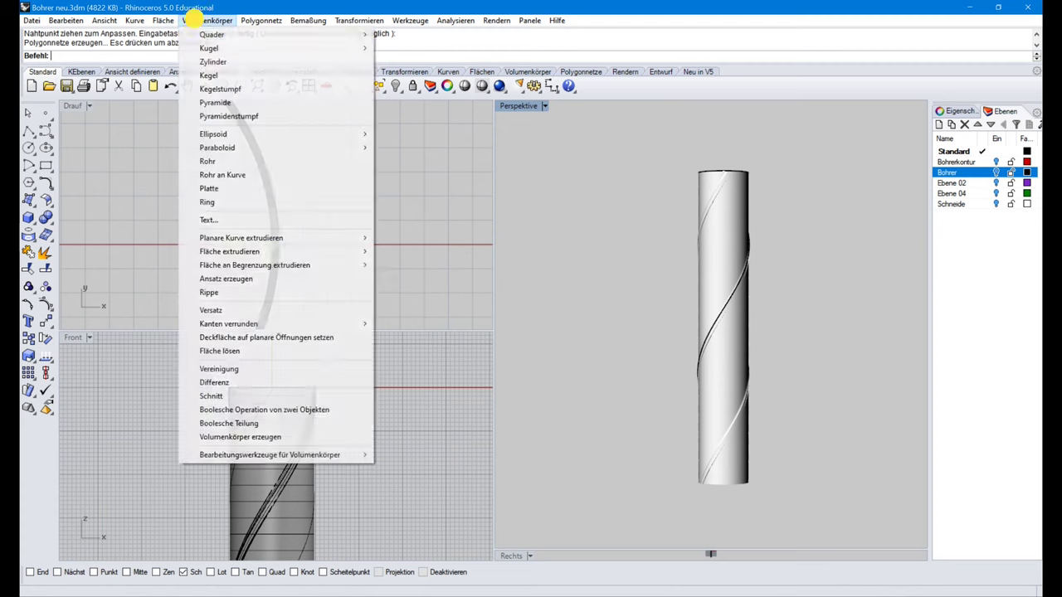
pyautogui.click(228, 337)
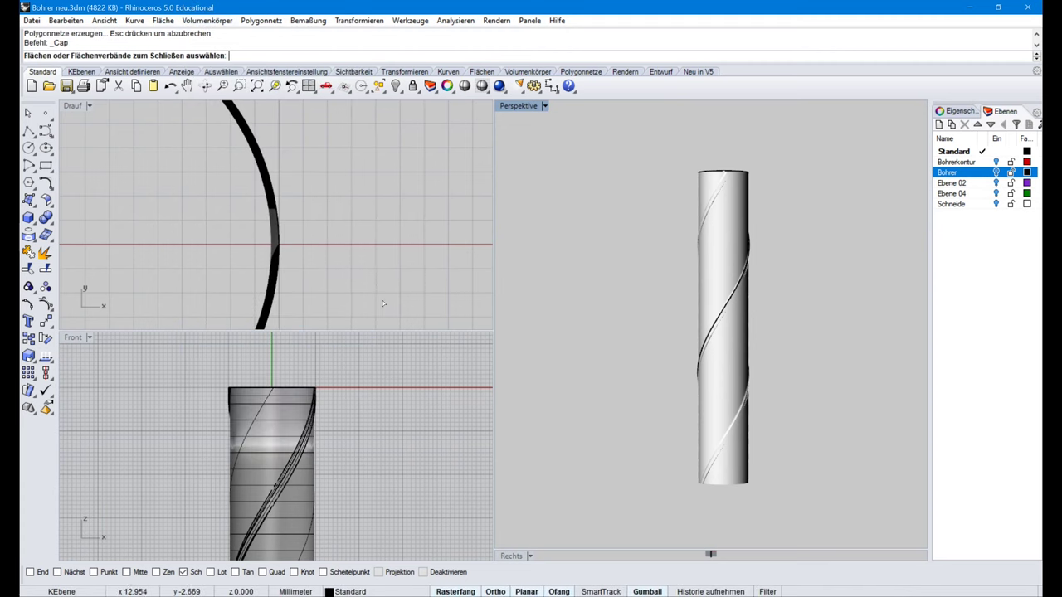
pyautogui.click(720, 254)
pyautogui.rightClick(775, 246)
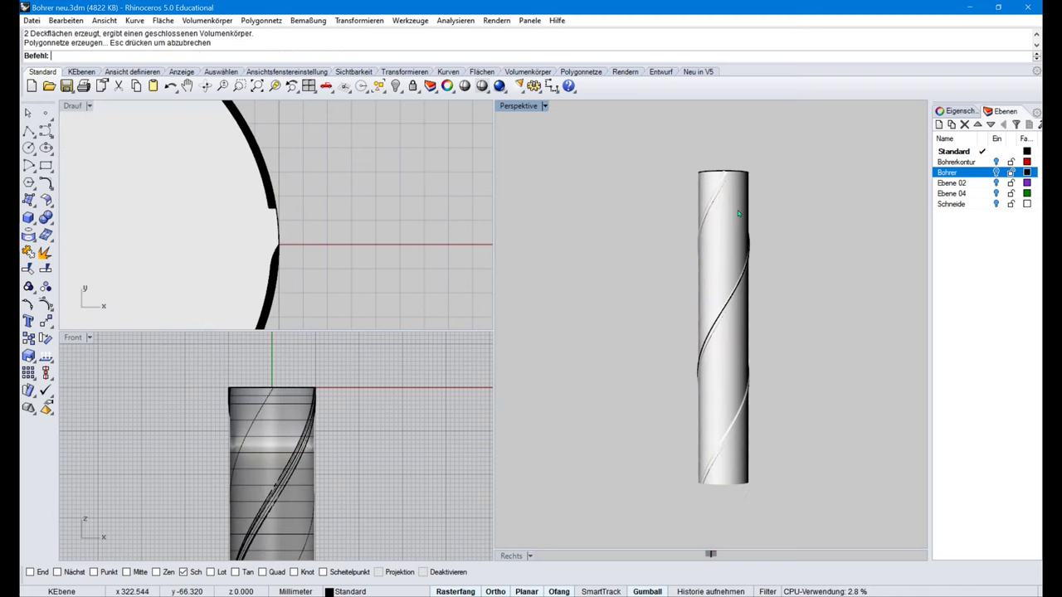
# Step: Move the capped drill solid to the layer "Zylinder"
pyautogui.moveTo(738, 214); pyautogui.dragTo(722, 303, button='right')
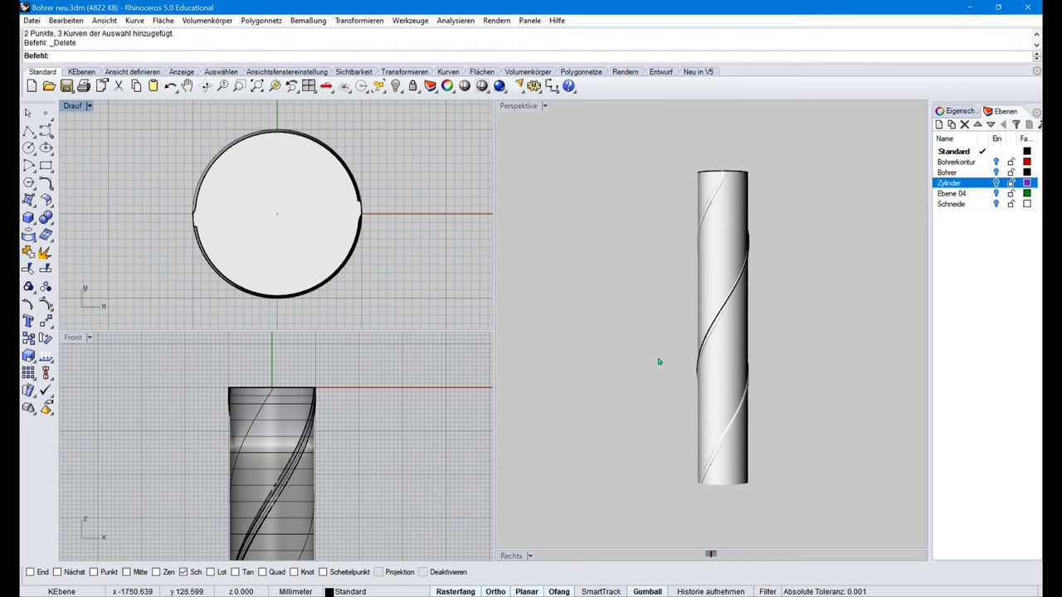
pyautogui.click(729, 352)
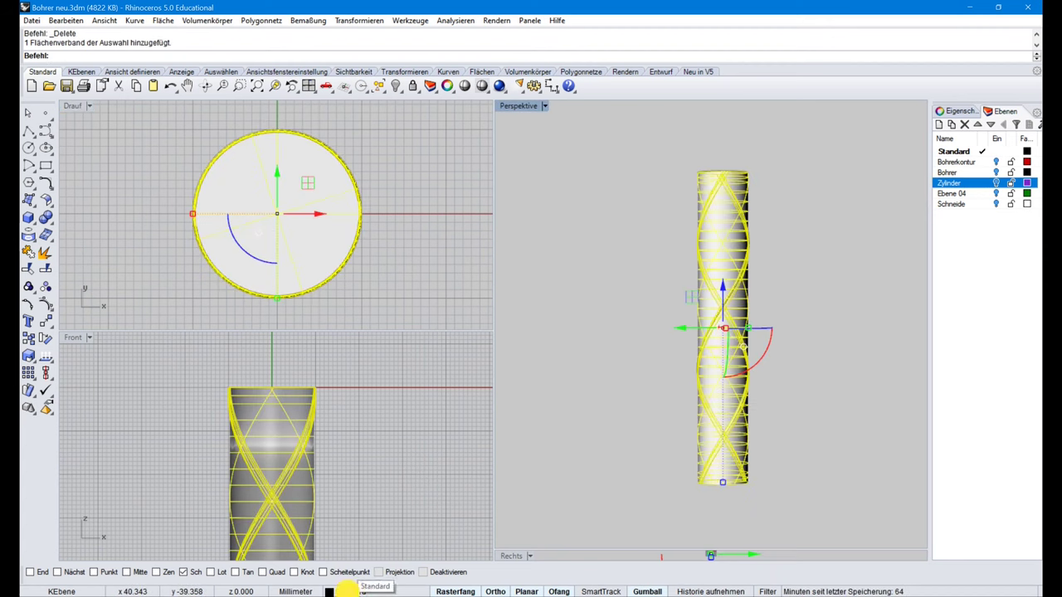
pyautogui.click(349, 591)
pyautogui.click(362, 556)
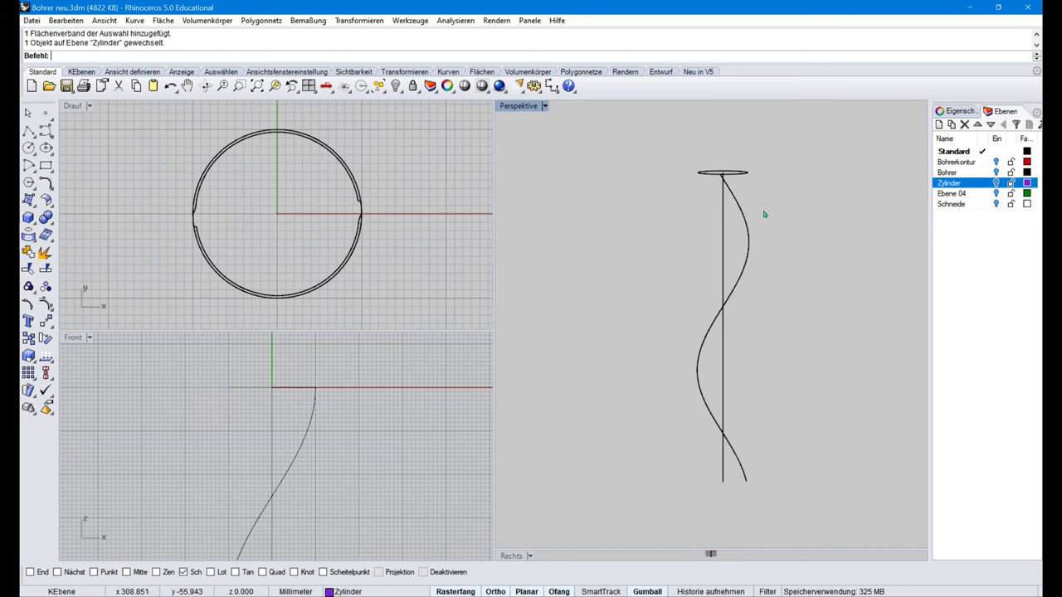
# Step: Delete the vertical centre line and helix, and draw a 3.5 mm diameter circle centred on the origin
pyautogui.moveTo(787, 229); pyautogui.dragTo(687, 299)
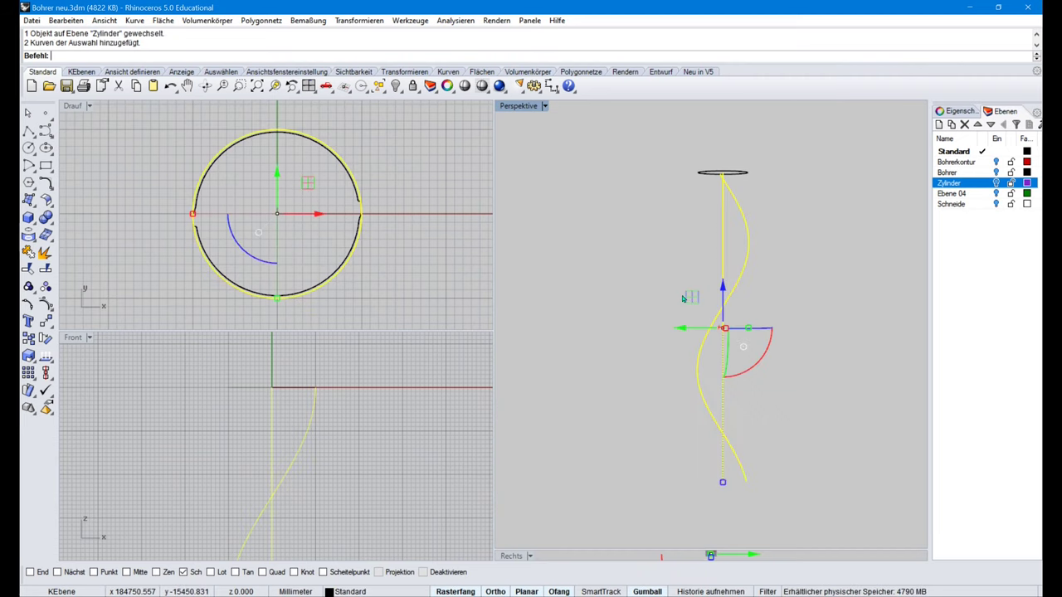
pyautogui.press('Delete')
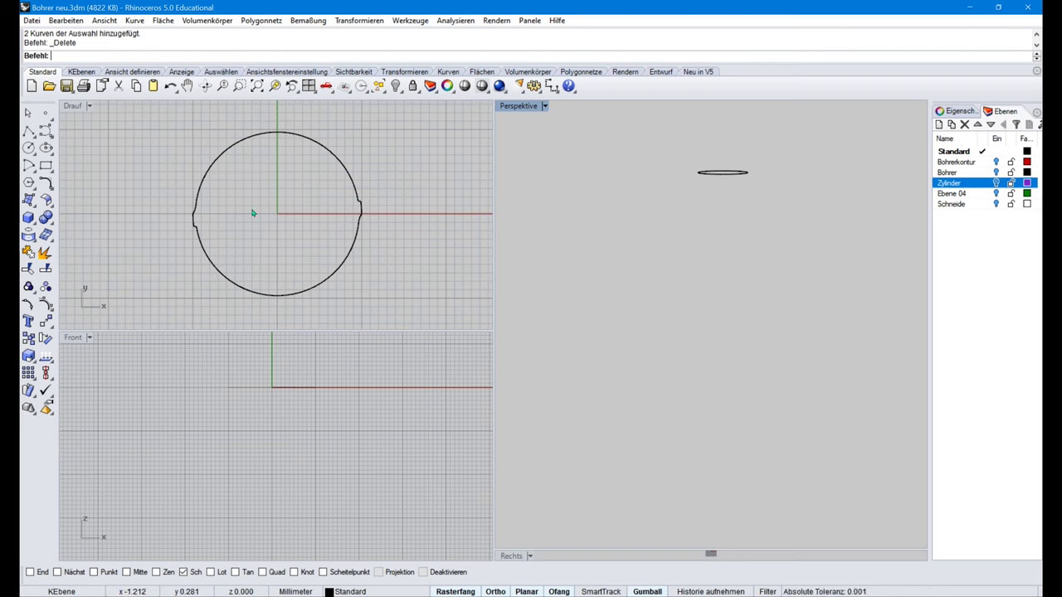
pyautogui.click(28, 148)
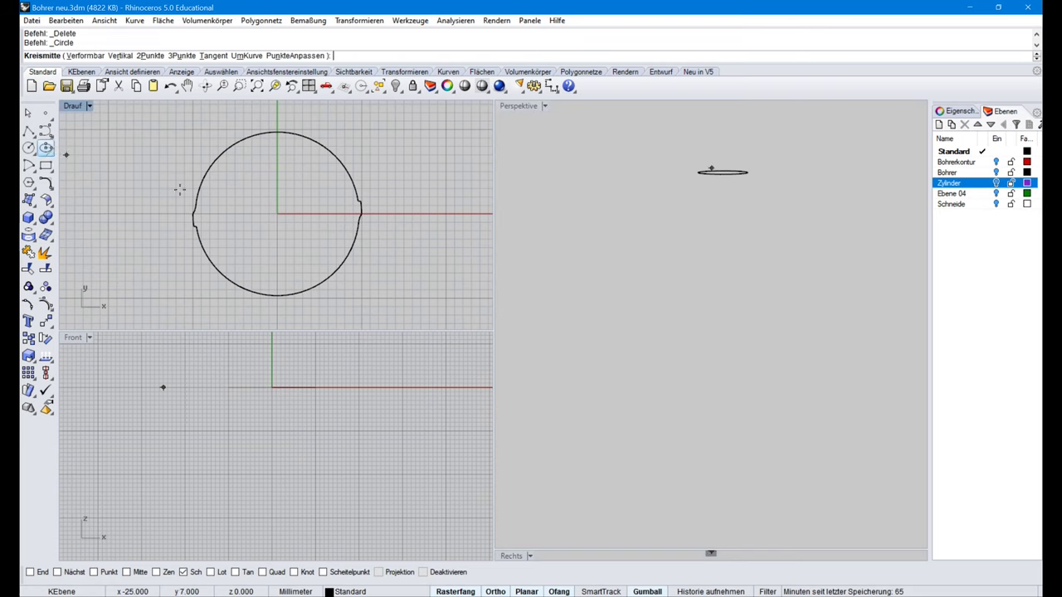
pyautogui.click(272, 214)
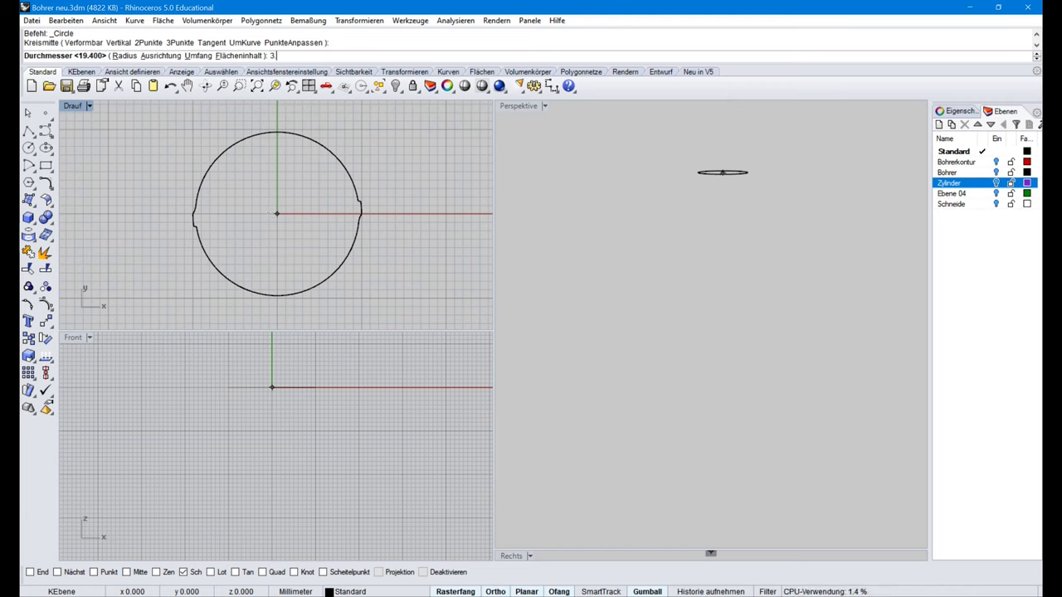
pyautogui.press('Return')
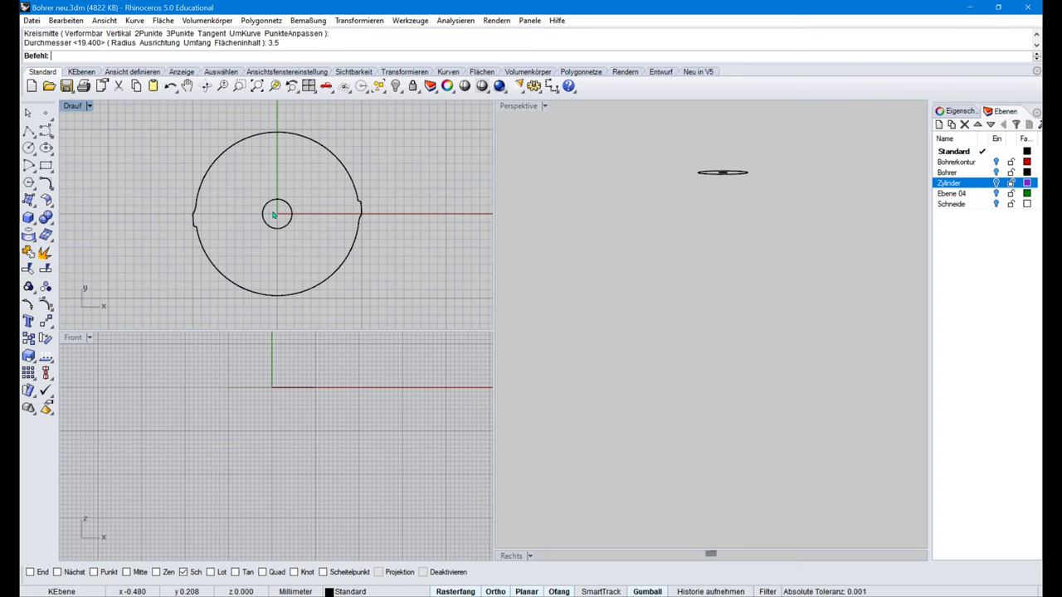
# Step: Maximise the top view and delete the curve lying at the origin inside the small circle
pyautogui.doubleClick(73, 106)
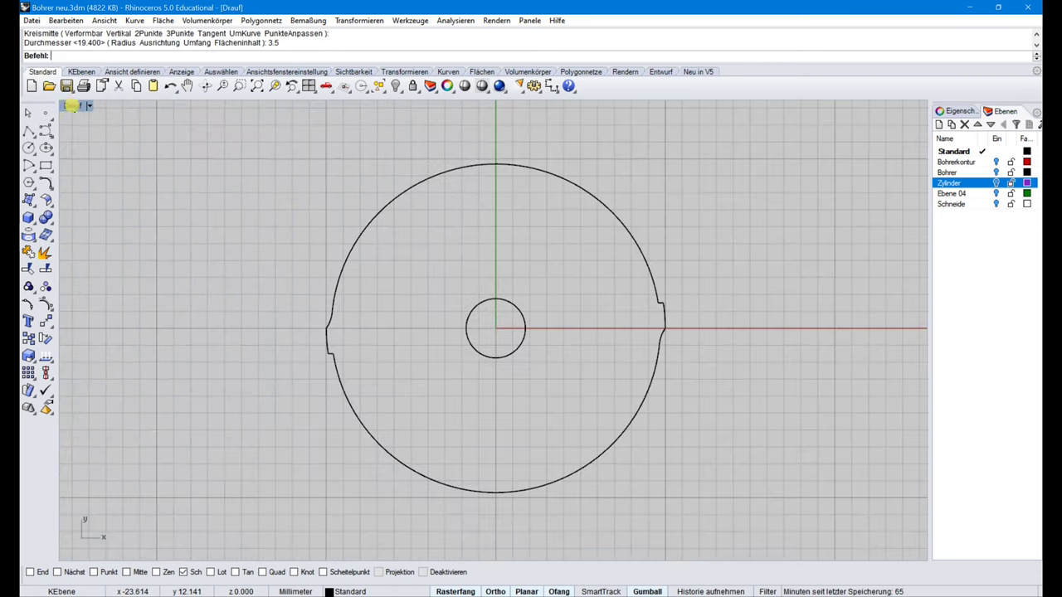
pyautogui.moveTo(740, 379); pyautogui.dragTo(675, 380, button='right')
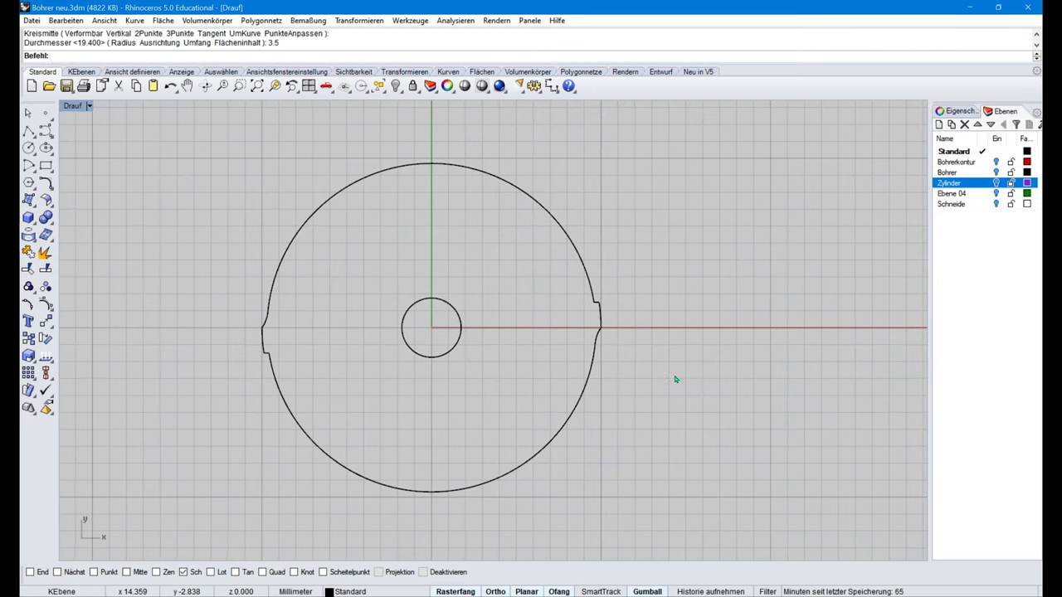
pyautogui.click(432, 329)
pyautogui.press('Delete')
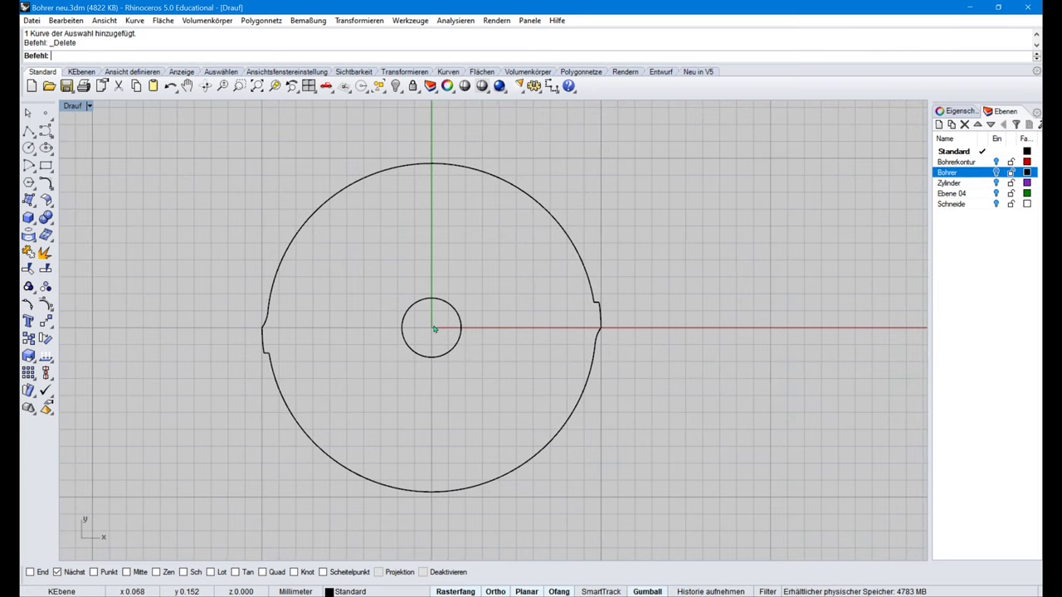
# Step: Draw a line from the origin at about 60° past the small circle and trim it at the circle
pyautogui.click(29, 131)
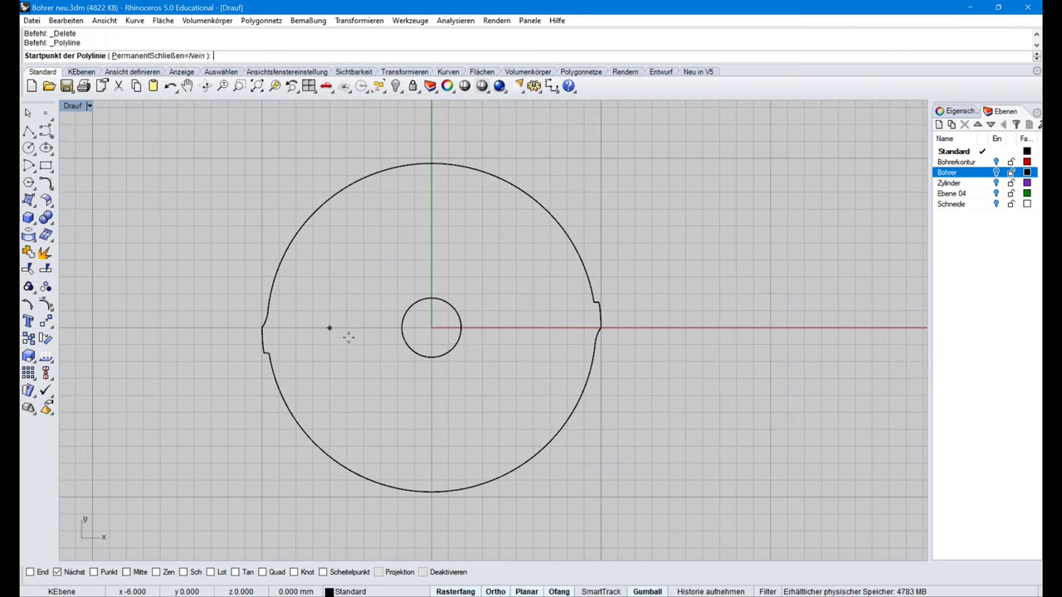
pyautogui.click(431, 328)
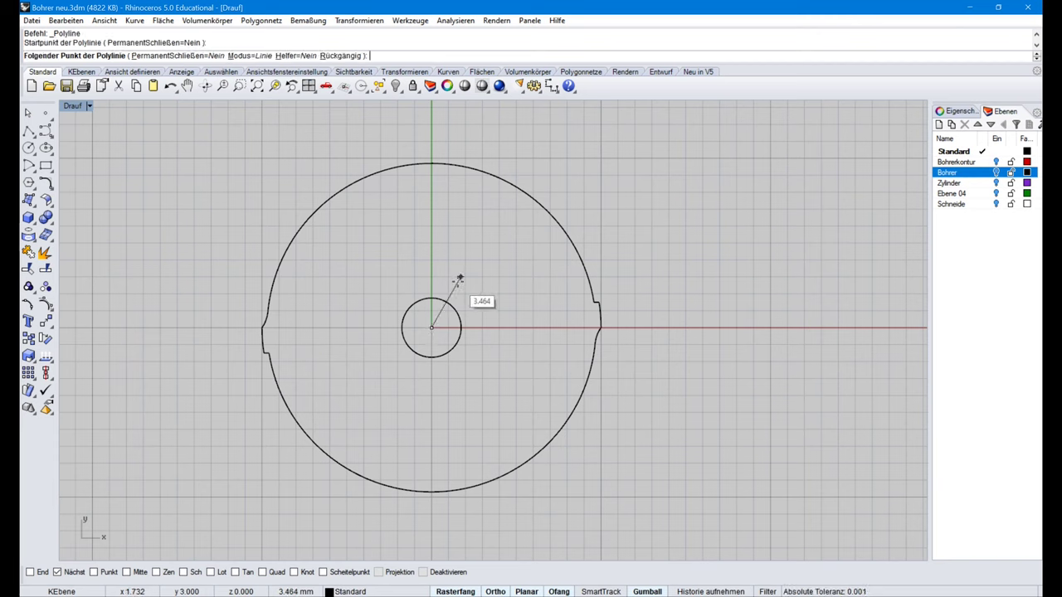
pyautogui.click(449, 297)
pyautogui.press('Return')
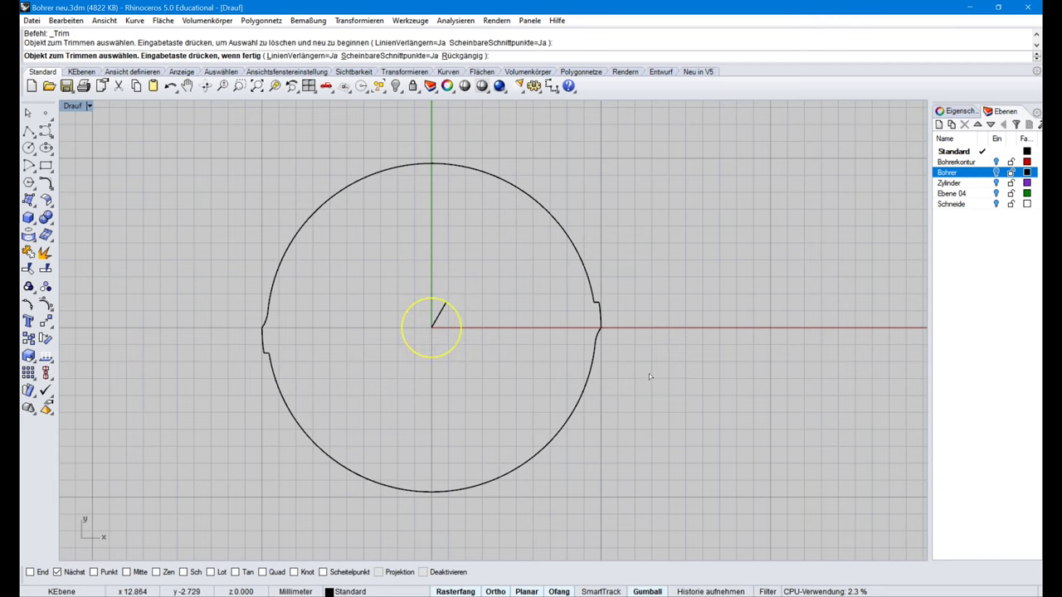
pyautogui.press('Return')
pyautogui.click(650, 378)
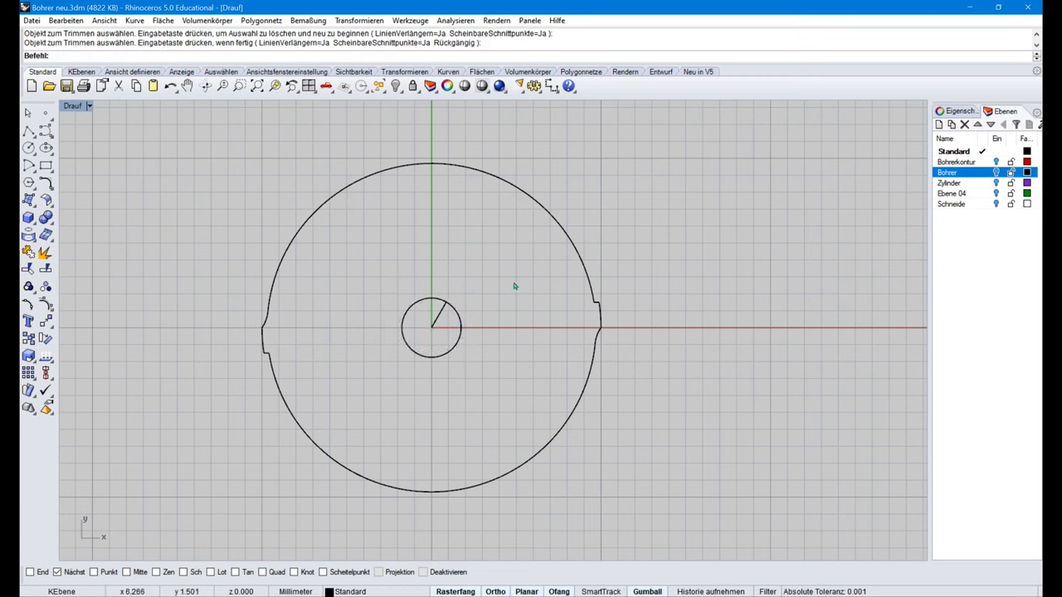
# Step: Draw a line from the slanted line's end on the small circle to the contour's upper notch corner, checking it against the layer "Bohrer"
pyautogui.press('Return')
pyautogui.rightClick(196, 572)
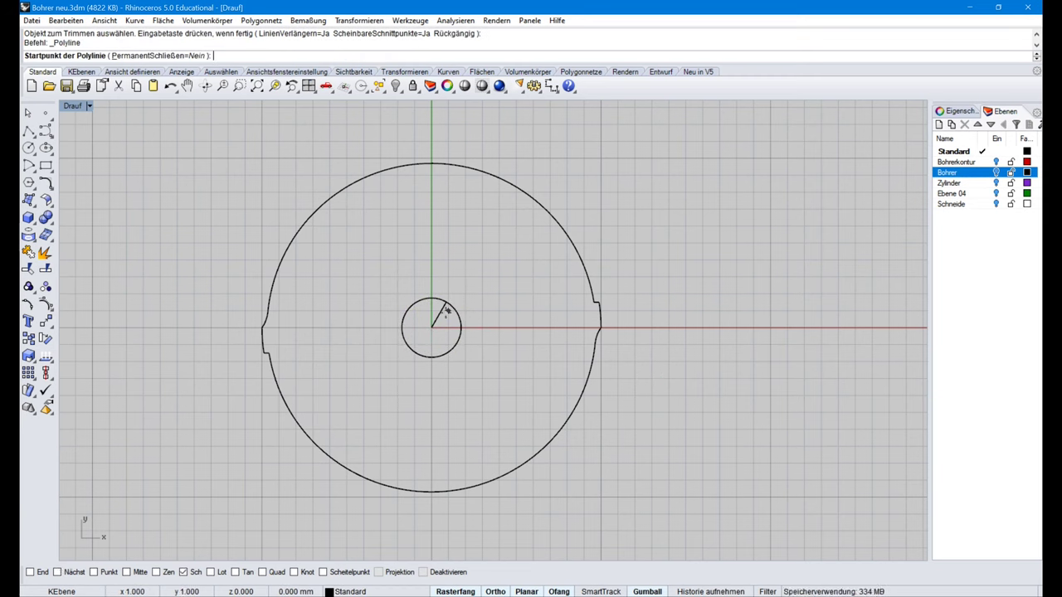
pyautogui.click(447, 304)
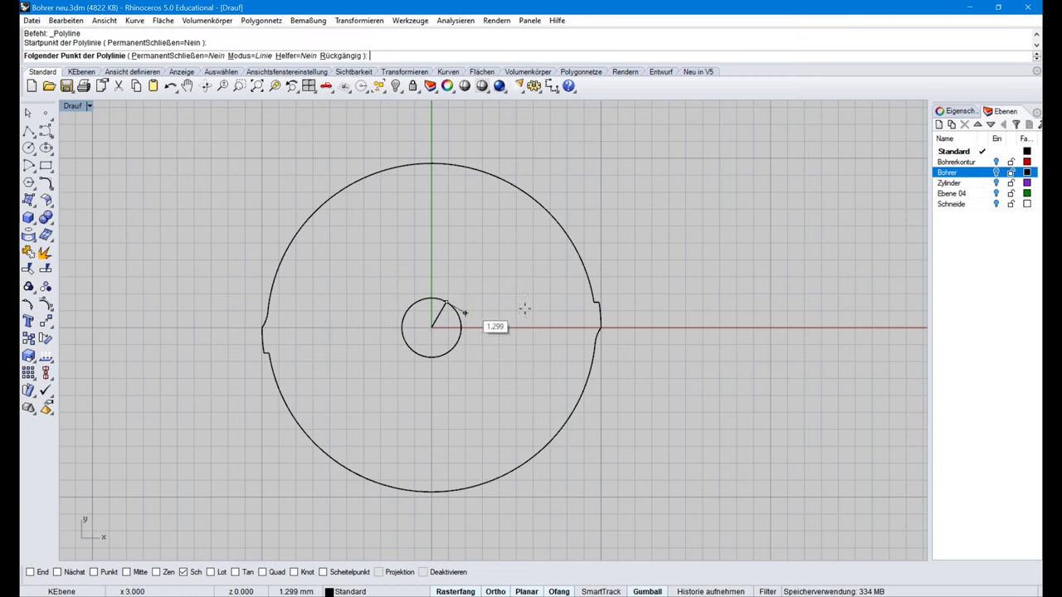
pyautogui.click(595, 303)
pyautogui.press('Return')
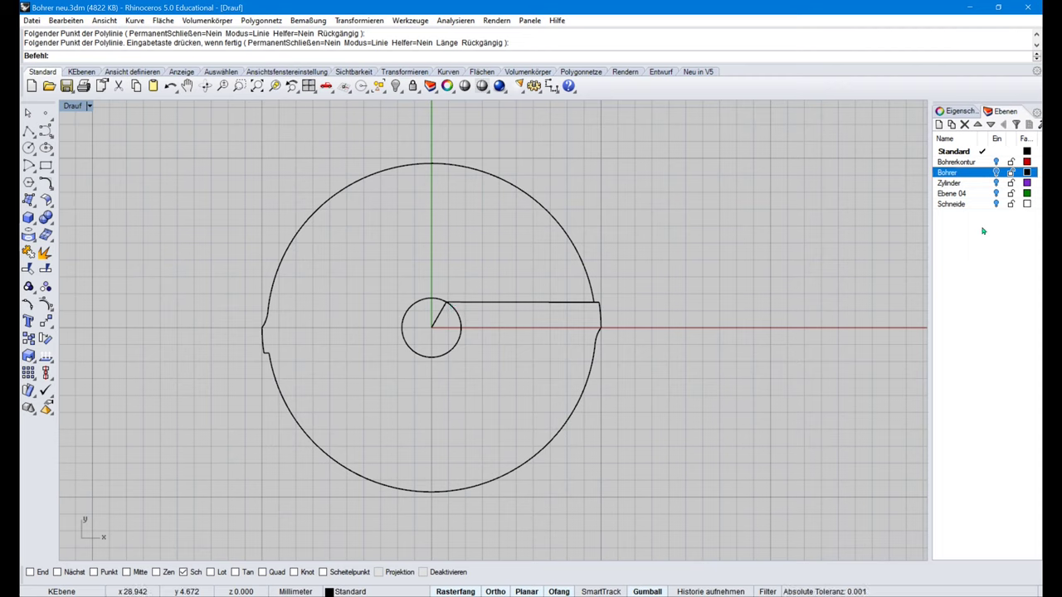
pyautogui.click(995, 171)
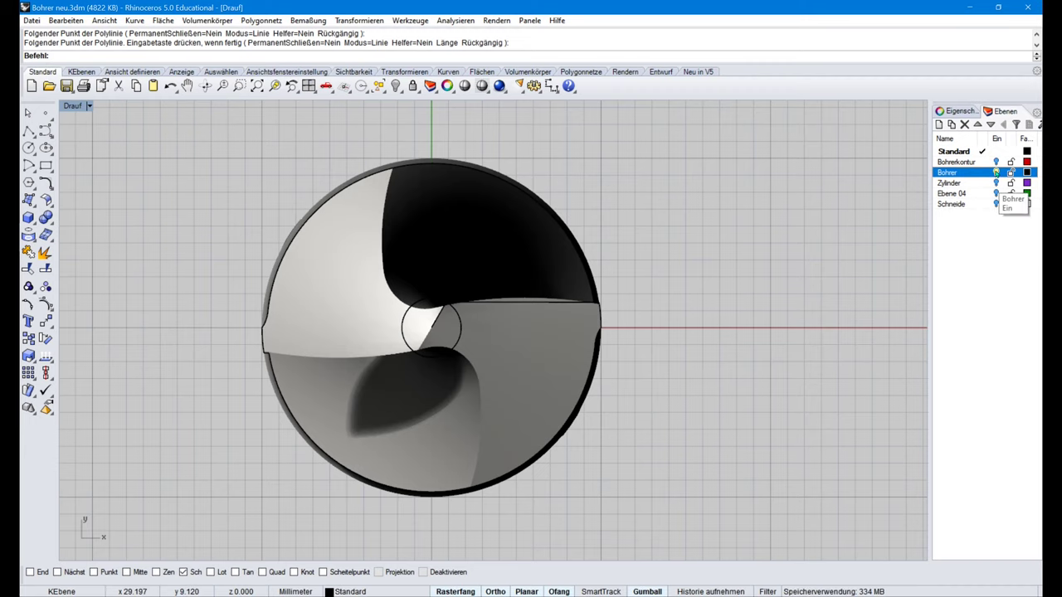
pyautogui.click(996, 172)
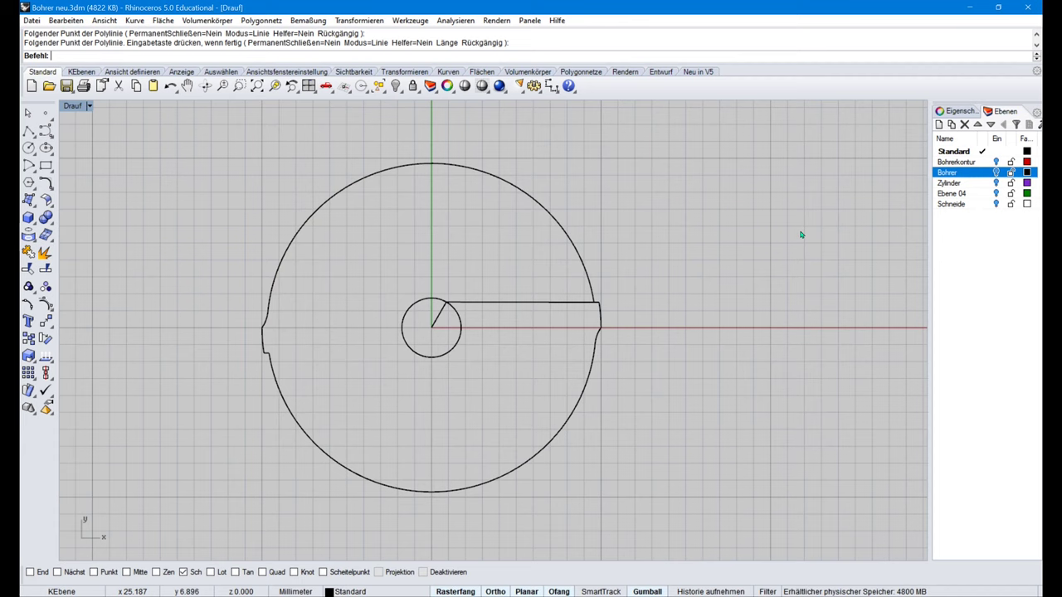
# Step: Offset the horizontal cutting-edge line by 0.8 mm towards the x axis
pyautogui.click(533, 303)
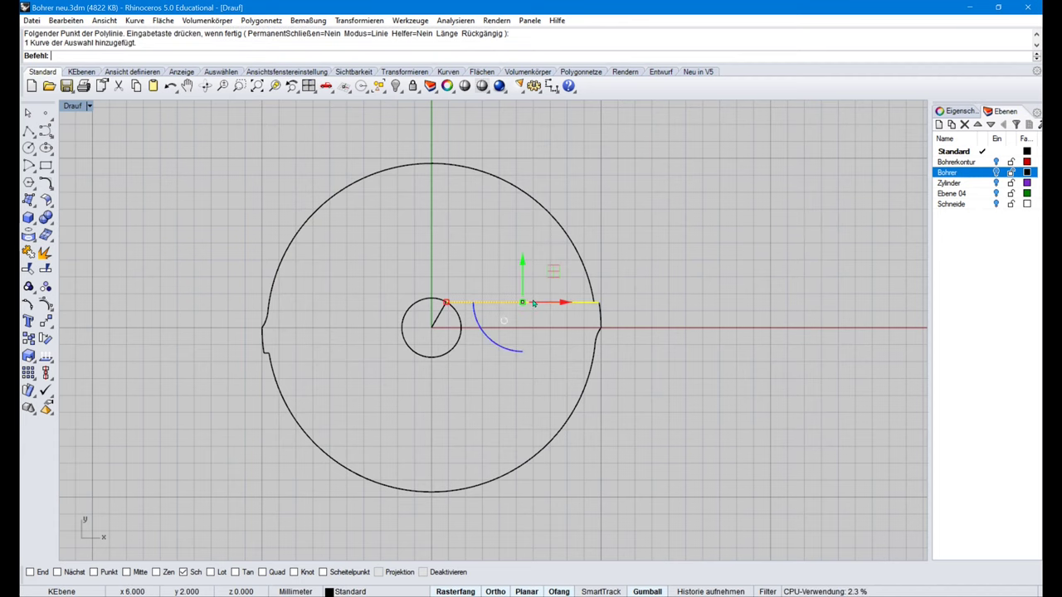
pyautogui.hotkey('ctrl', 'shift', 'o')
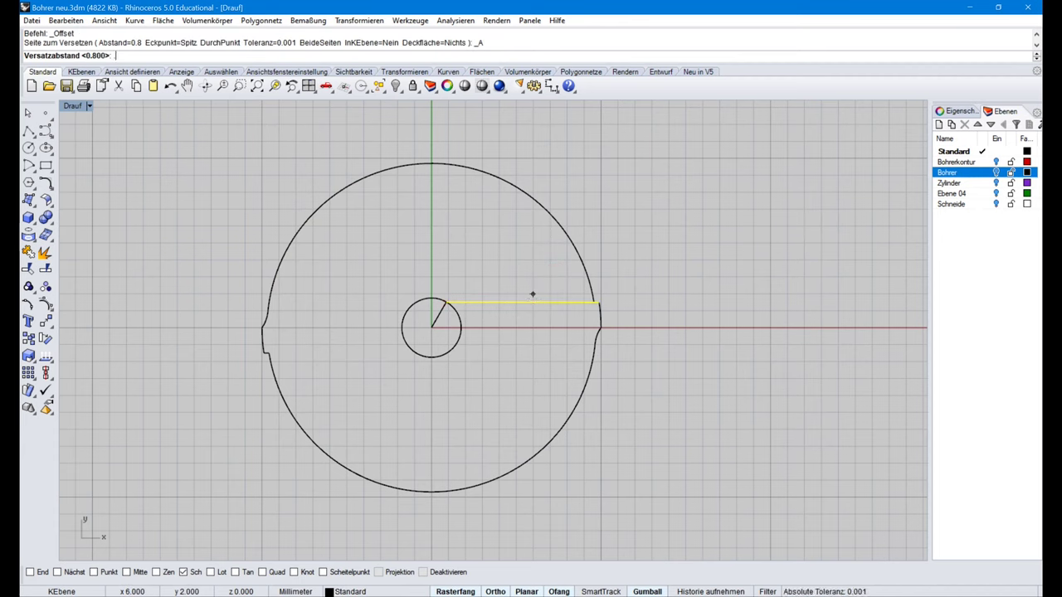
pyautogui.write('.8')
pyautogui.press('Return')
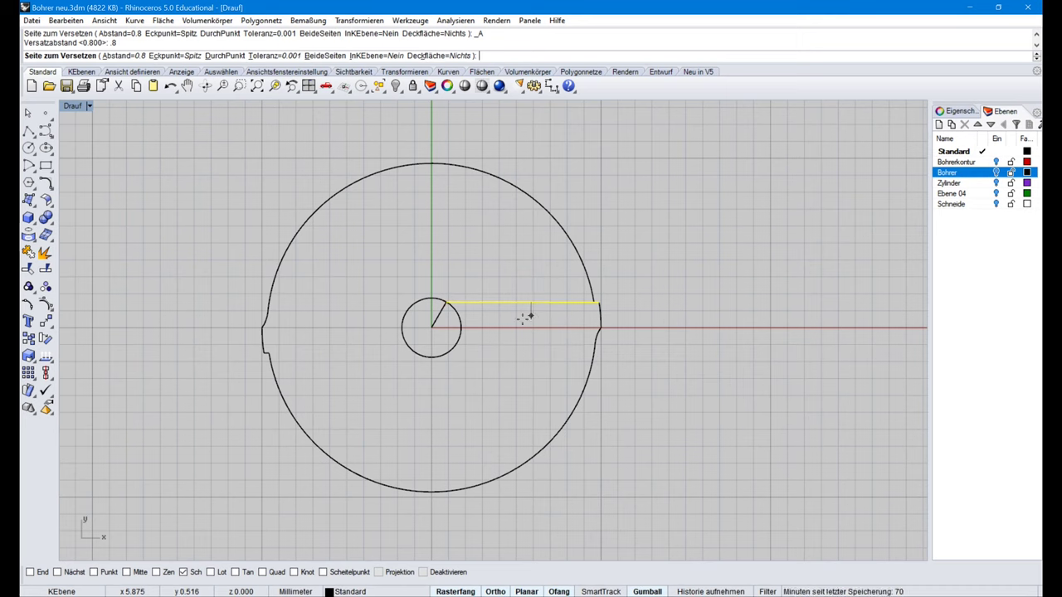
pyautogui.click(516, 316)
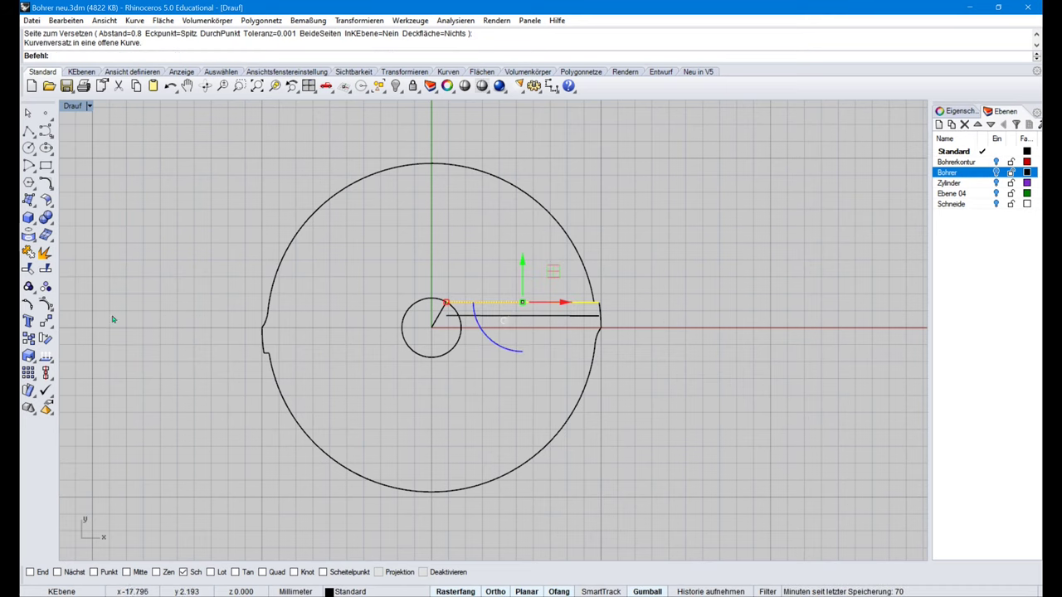
# Step: Place a point object at the midpoint of the offset line using the midpoint snap
pyautogui.click(45, 112)
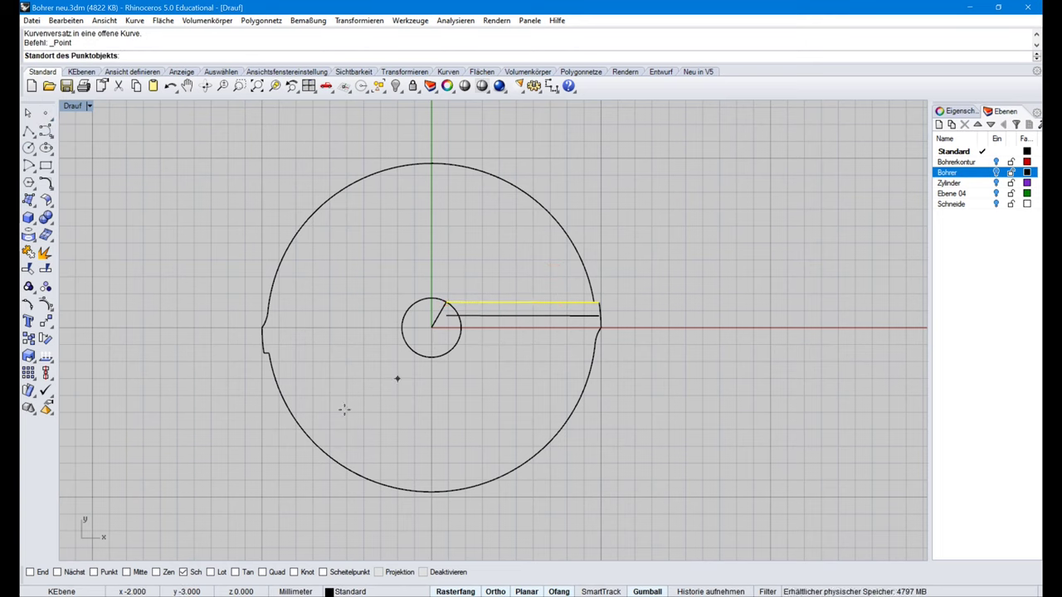
pyautogui.click(126, 572)
pyautogui.click(520, 318)
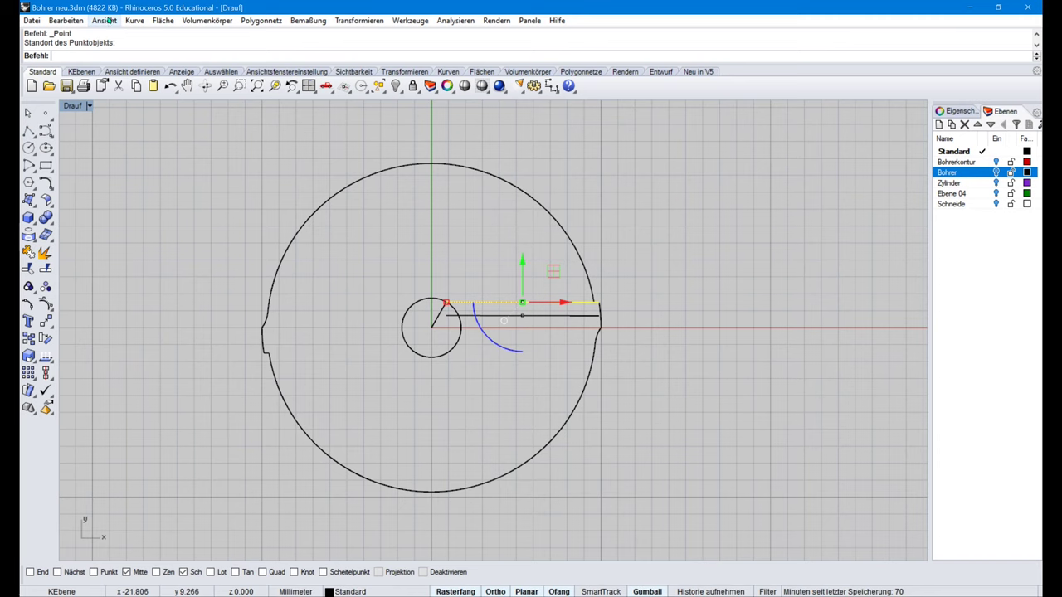
# Step: Draw a three-point arc from the horizontal line's outer end through the midpoint object to its inner end on the small circle
pyautogui.click(135, 20)
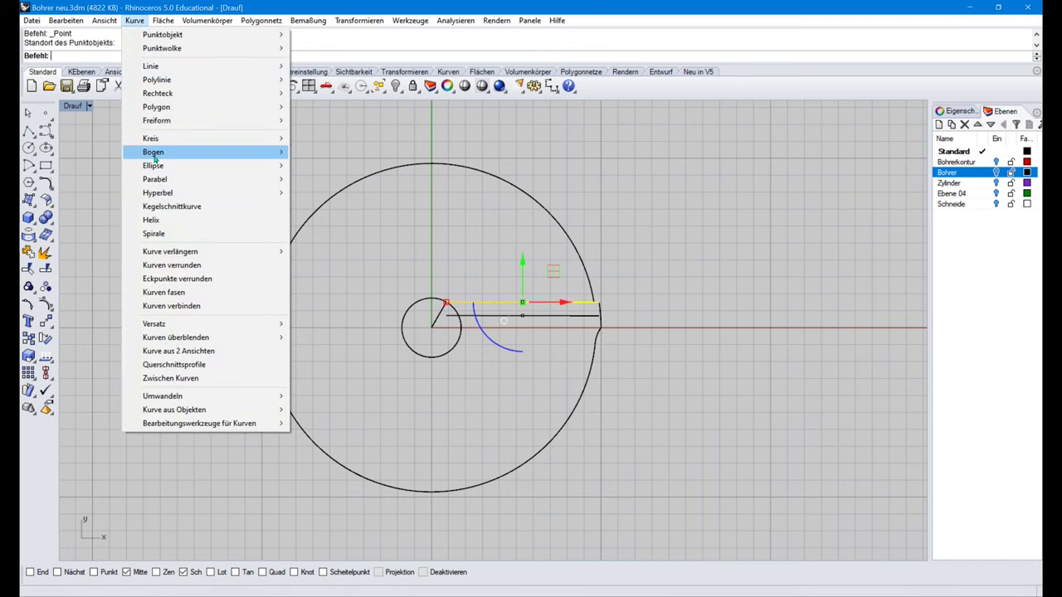
pyautogui.moveTo(154, 158)
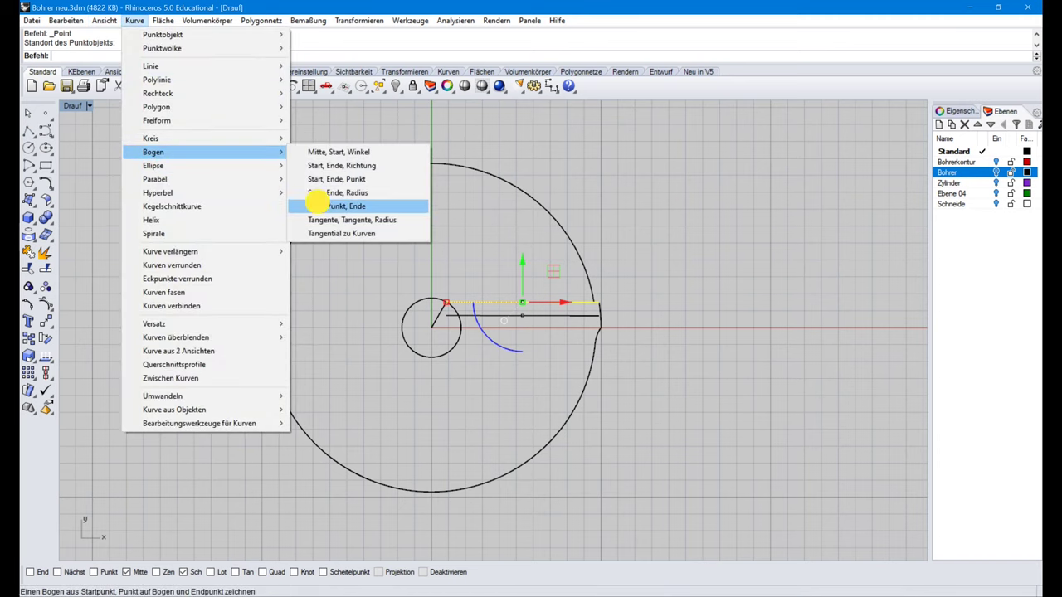
pyautogui.click(318, 205)
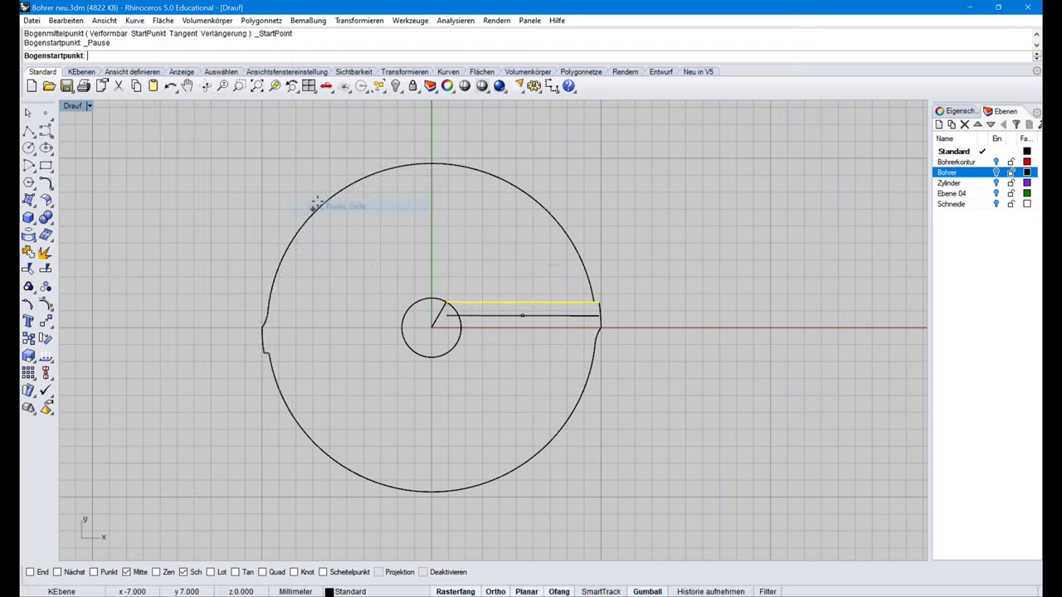
pyautogui.click(600, 304)
pyautogui.click(523, 315)
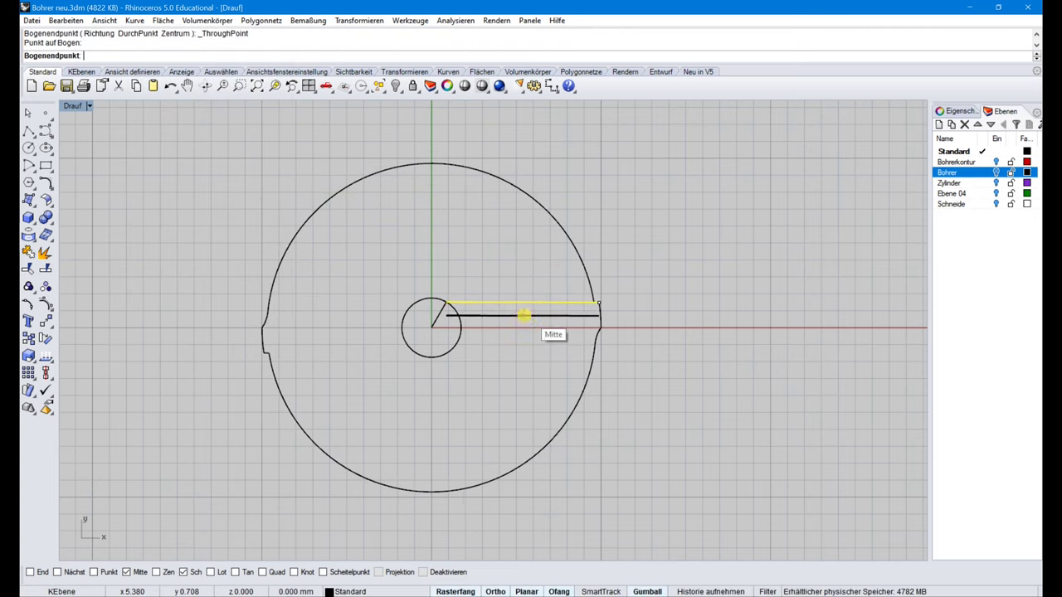
pyautogui.click(446, 303)
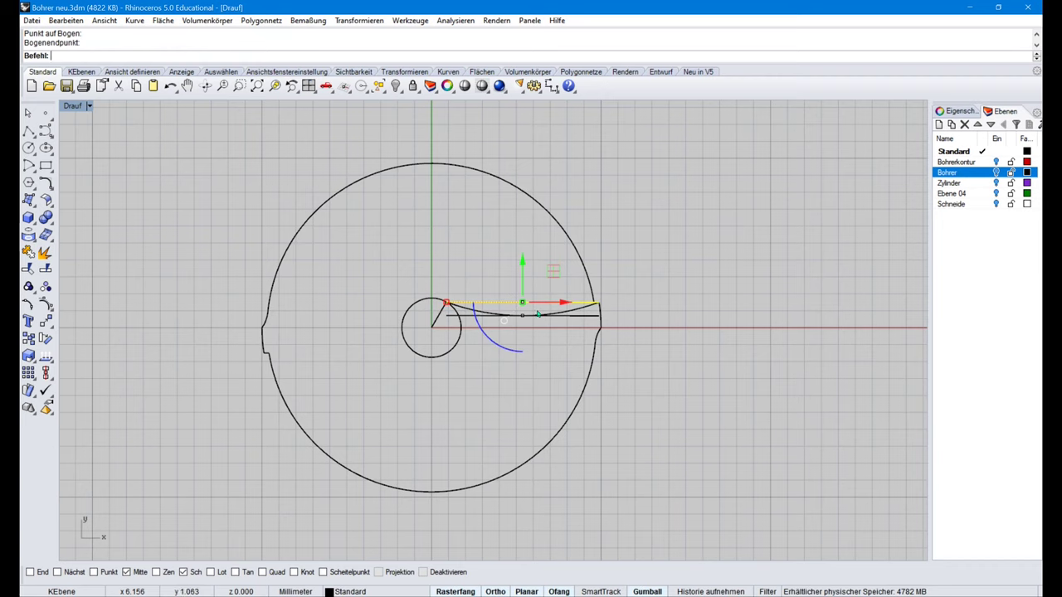
pyautogui.rightClick(540, 341)
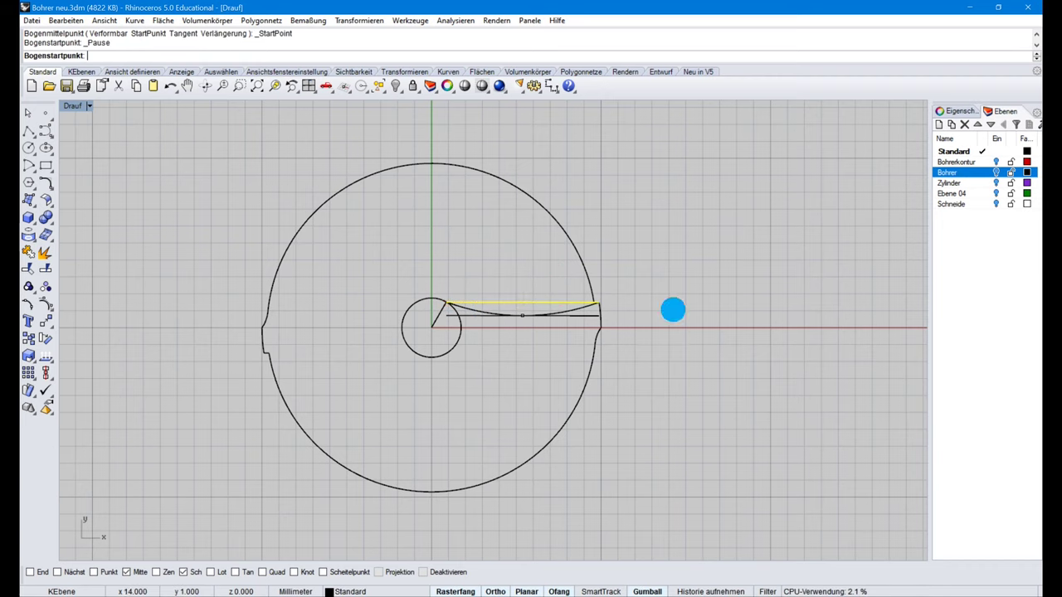
pyautogui.rightClick(673, 309)
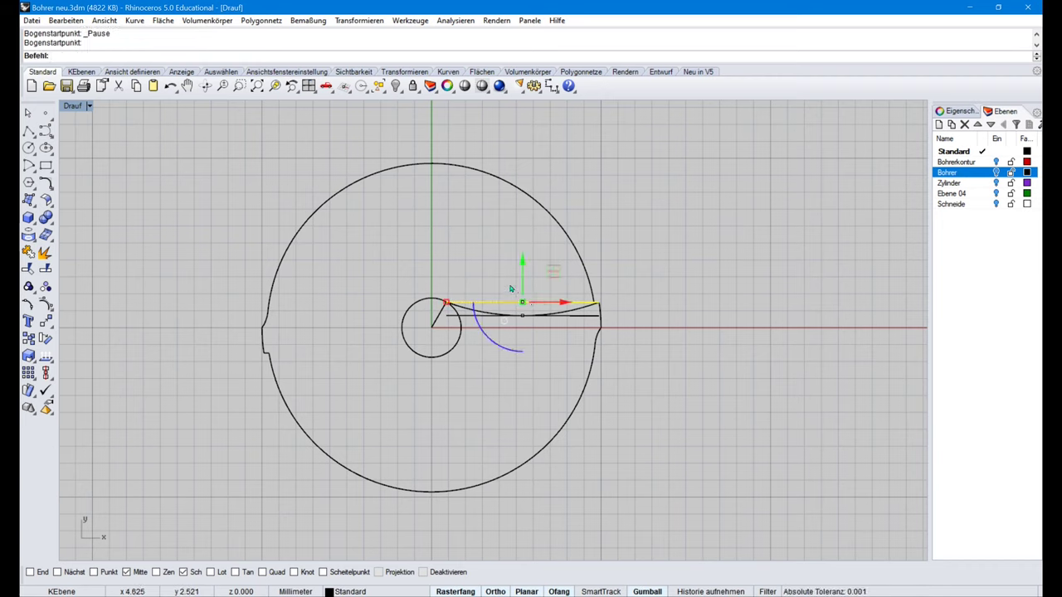
# Step: Delete the horizontal line, its offset copy and the midpoint object, keeping only the arc
pyautogui.press('Delete')
pyautogui.click(480, 316)
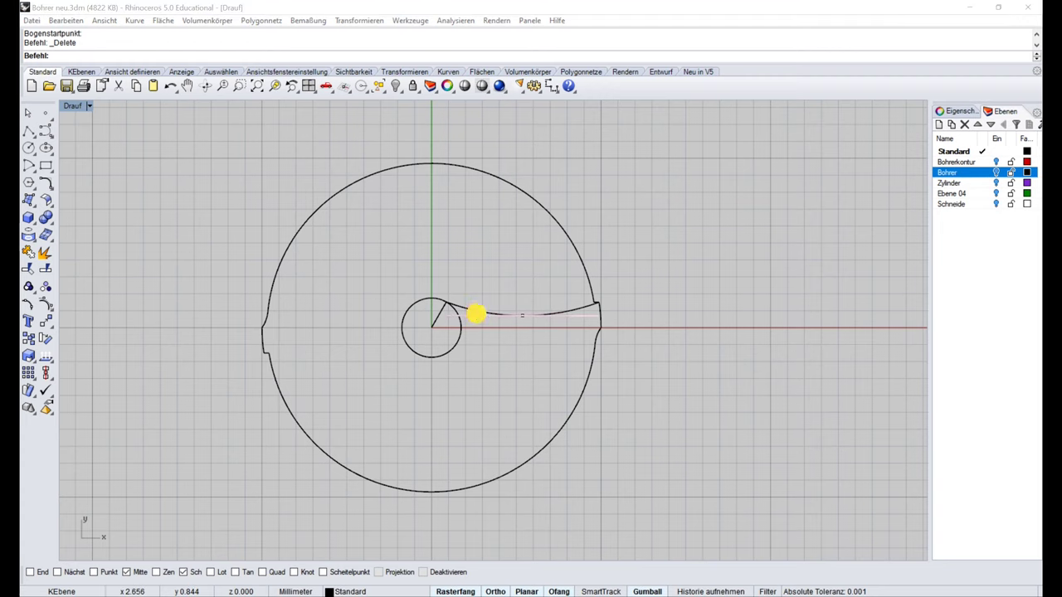
pyautogui.press('Delete')
pyautogui.click(524, 318)
pyautogui.click(536, 335)
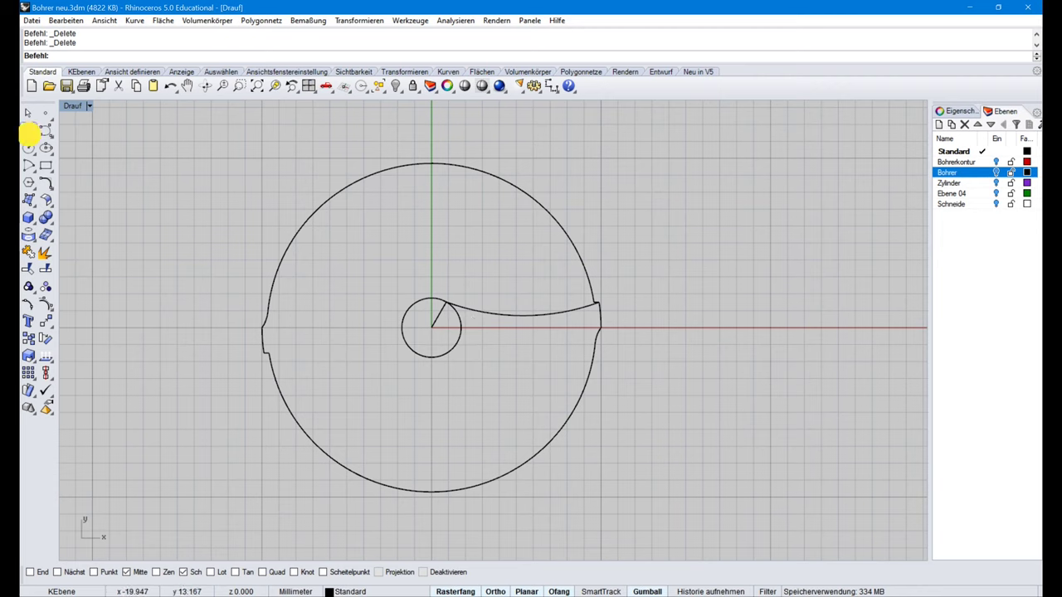
# Step: Draw a vertical line from x -3, y 11 down into the drill contour, ending above the small circle
pyautogui.click(29, 131)
pyautogui.click(380, 142)
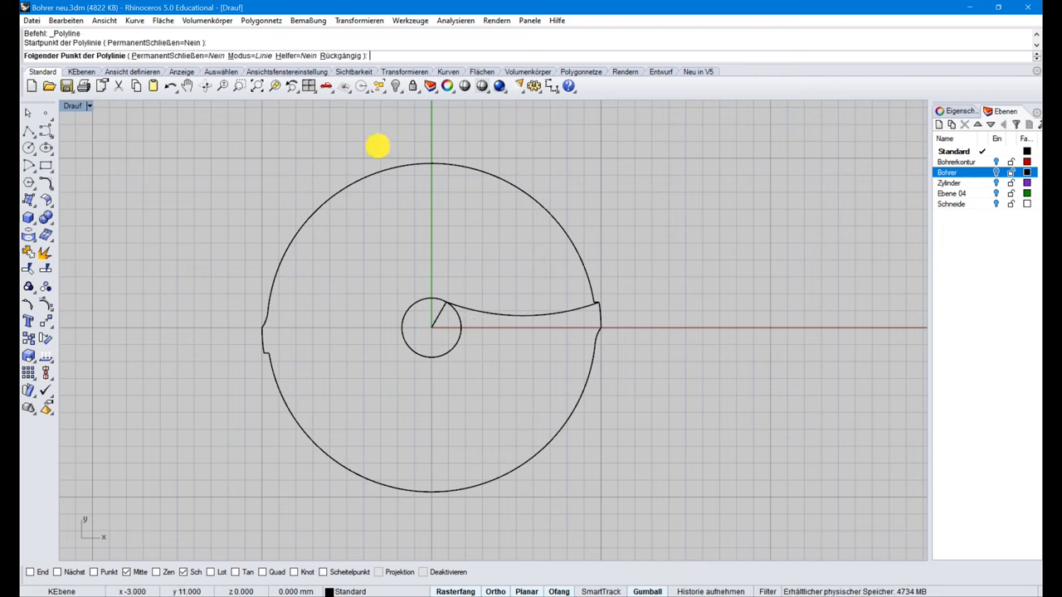
pyautogui.click(380, 293)
pyautogui.rightClick(398, 278)
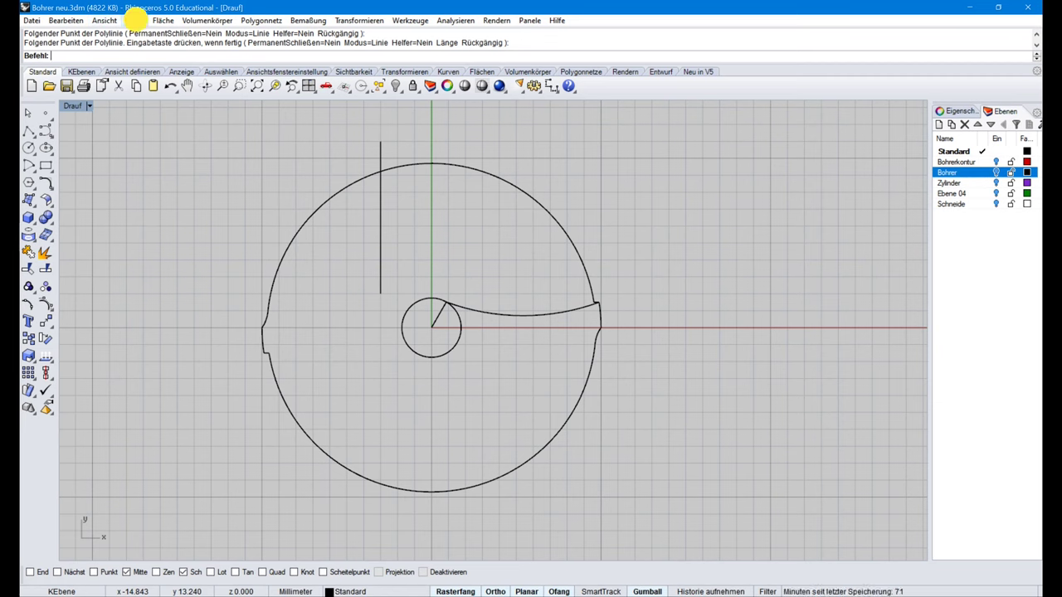
# Step: Draw an arc of radius 6 tangent to the vertical line and the flute arc, keeping the segment that joins them near the small circle
pyautogui.click(134, 20)
pyautogui.click(154, 151)
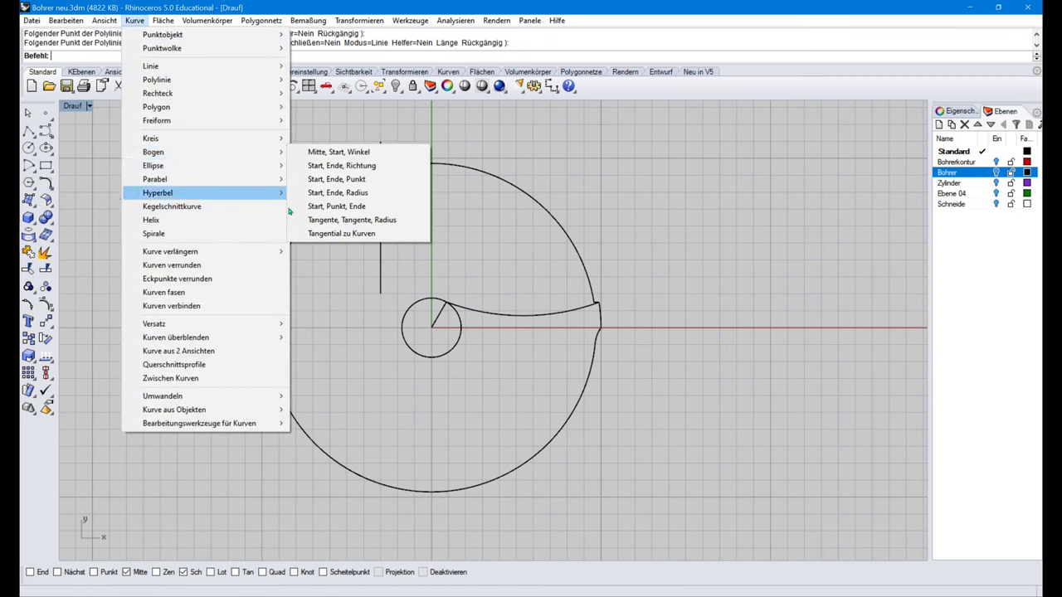
pyautogui.click(326, 221)
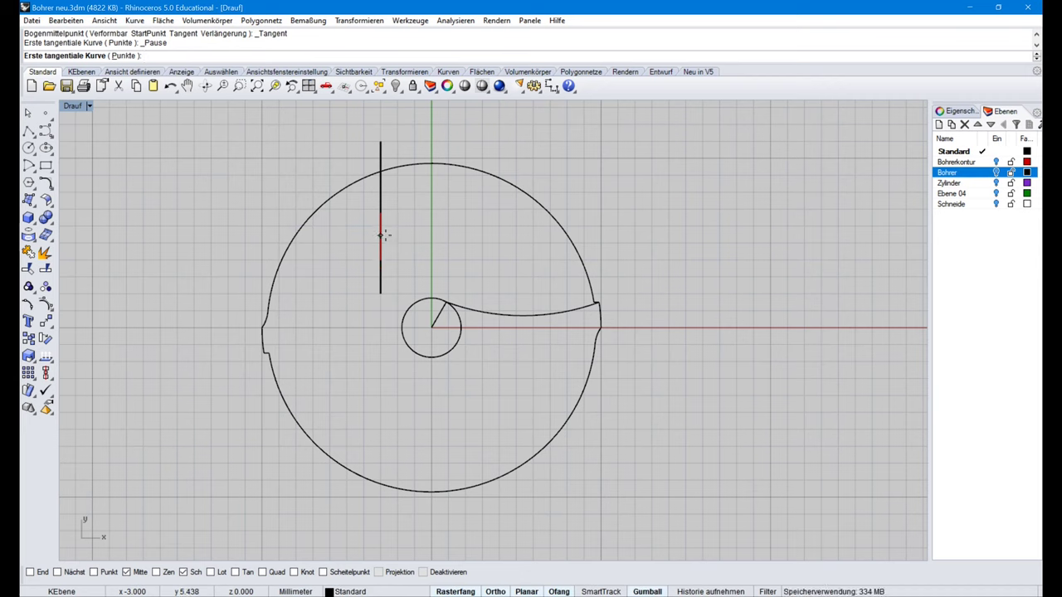
pyautogui.click(384, 235)
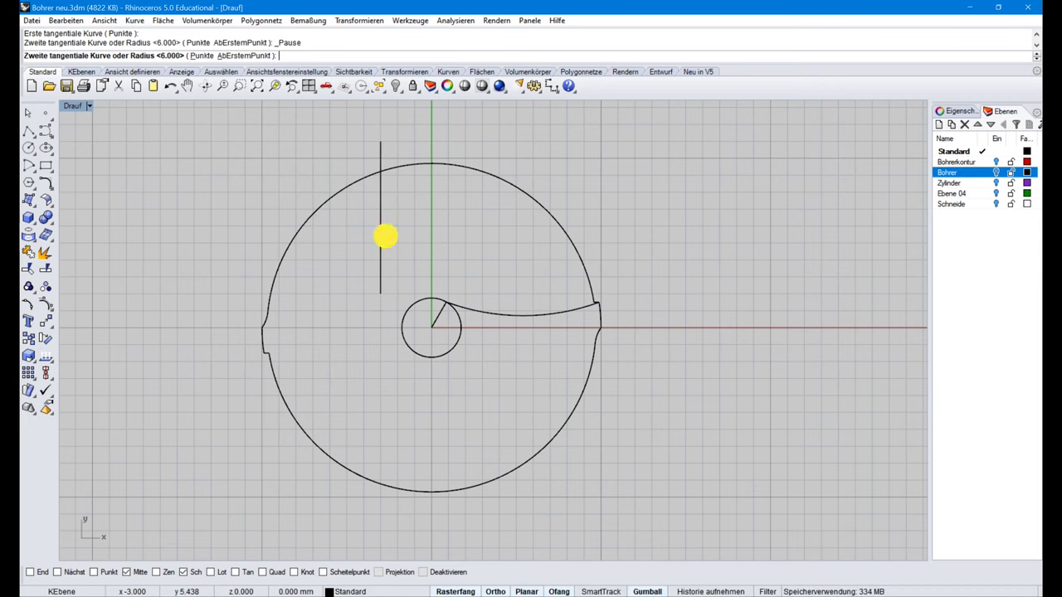
pyautogui.click(483, 308)
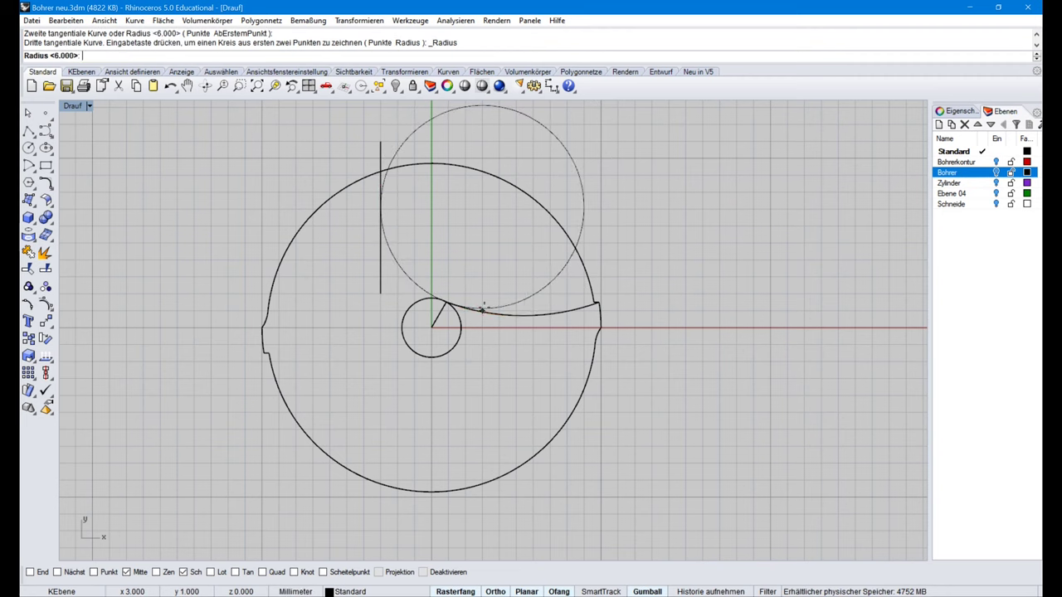
pyautogui.press('Return')
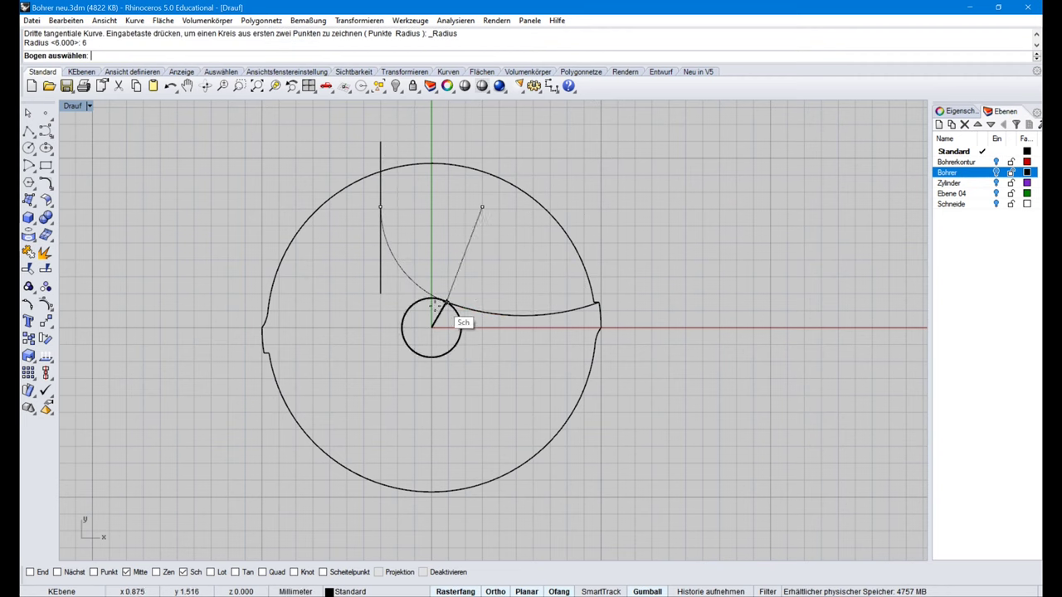
pyautogui.click(394, 302)
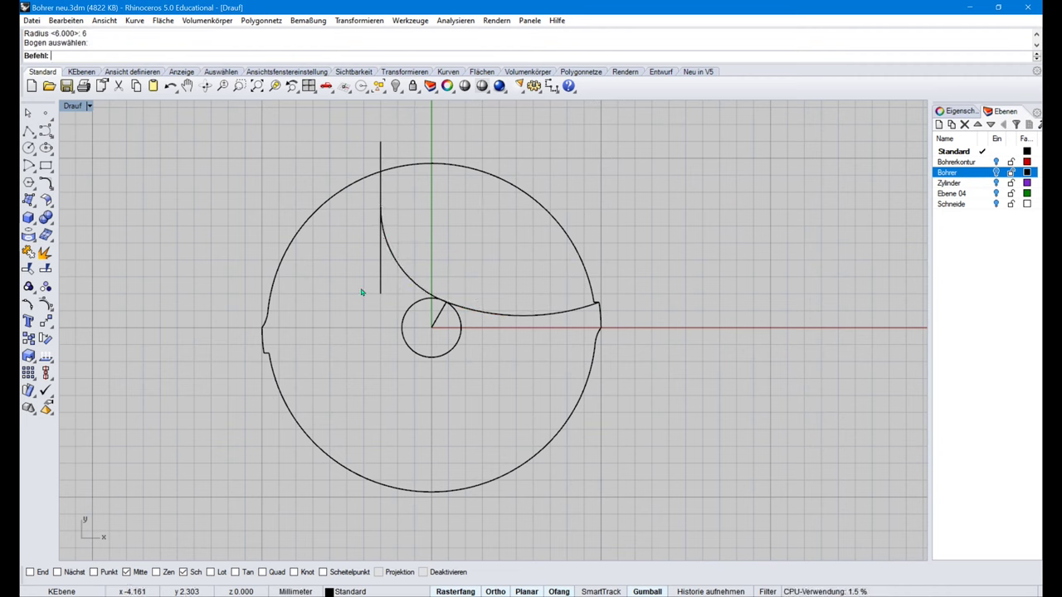
# Step: Trim off the part of the vertical line below its tangent point, using the new radius 6 arc as the cutting edge
pyautogui.click(406, 276)
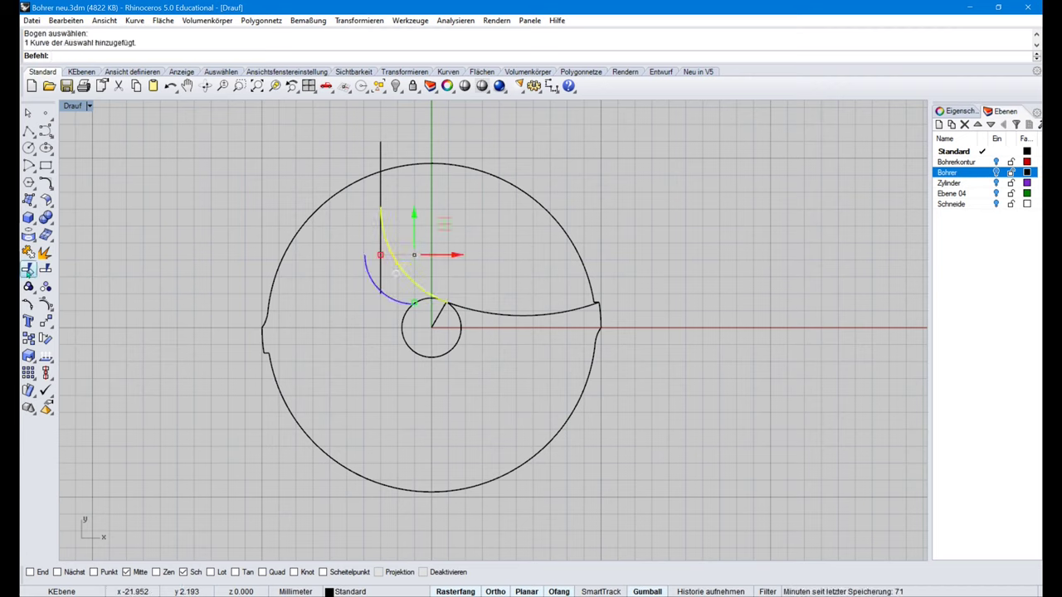
pyautogui.click(29, 269)
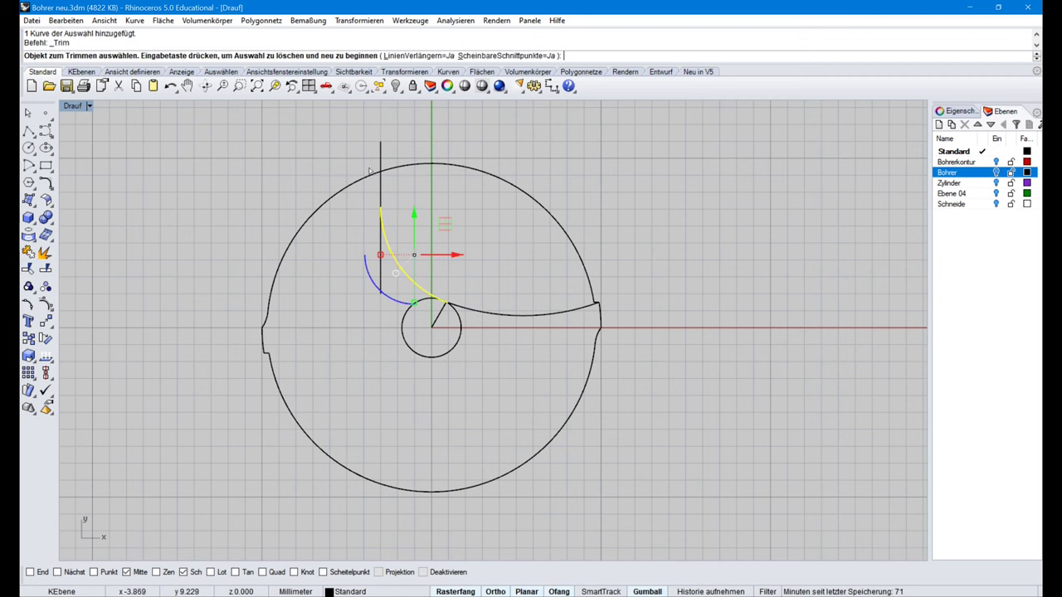
pyautogui.click(382, 268)
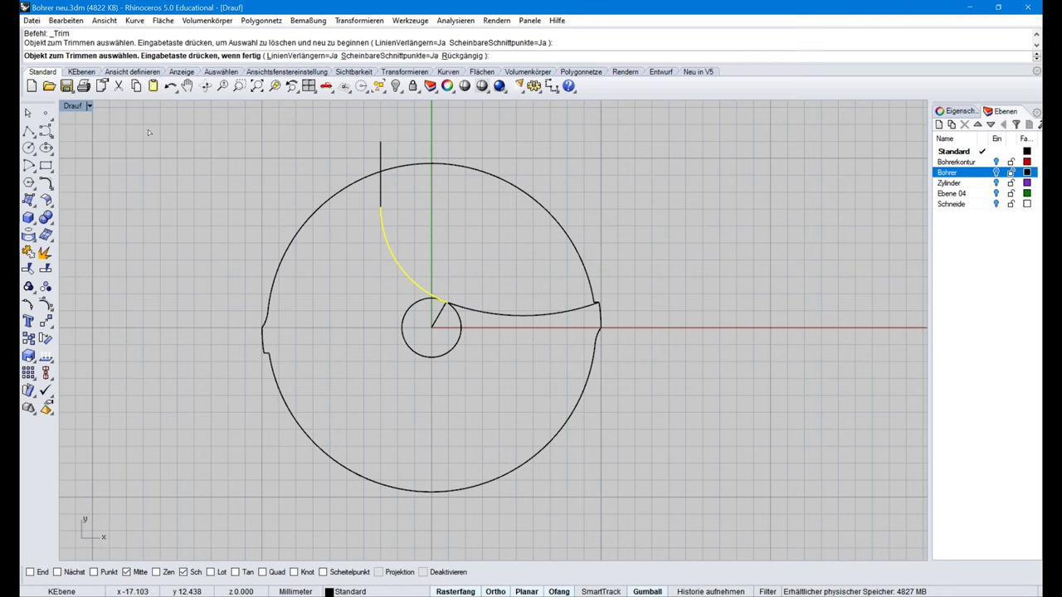
pyautogui.rightClick(179, 158)
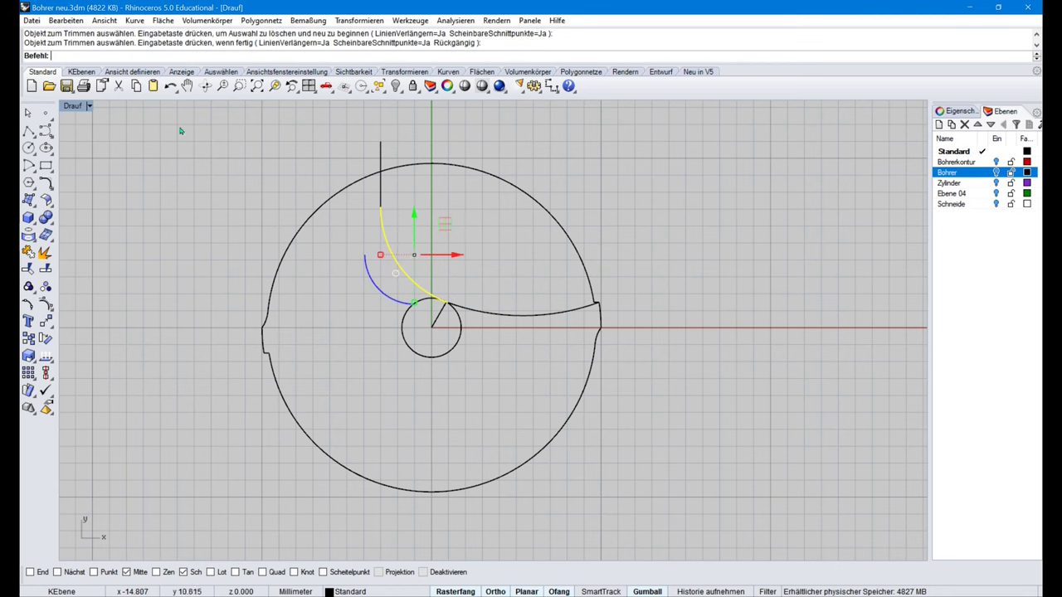
# Step: Connect the radius 6 arc and the remaining vertical line into one curve
pyautogui.click(135, 19)
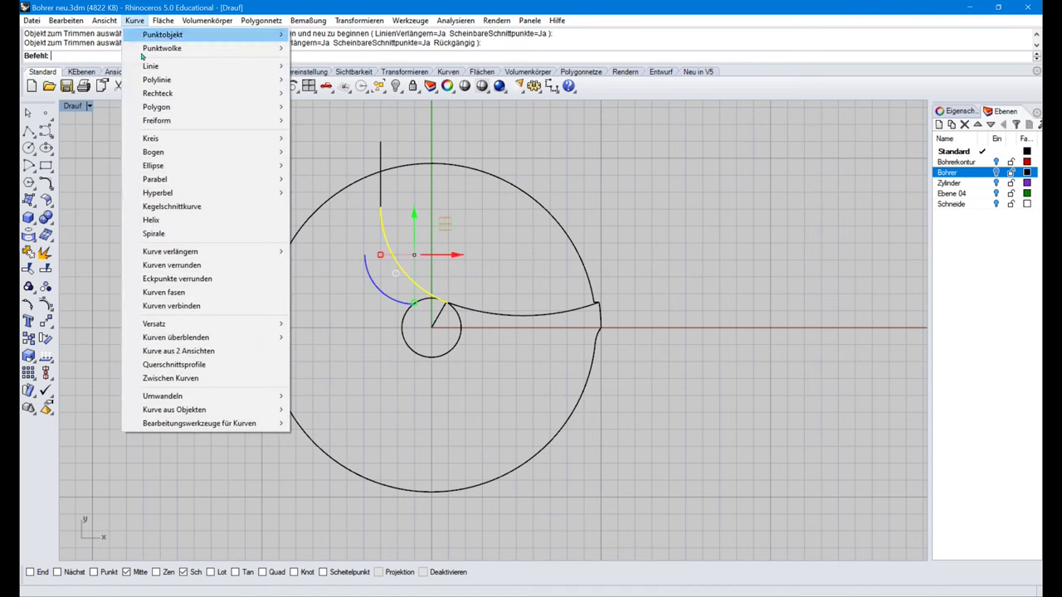
pyautogui.click(179, 306)
pyautogui.click(380, 220)
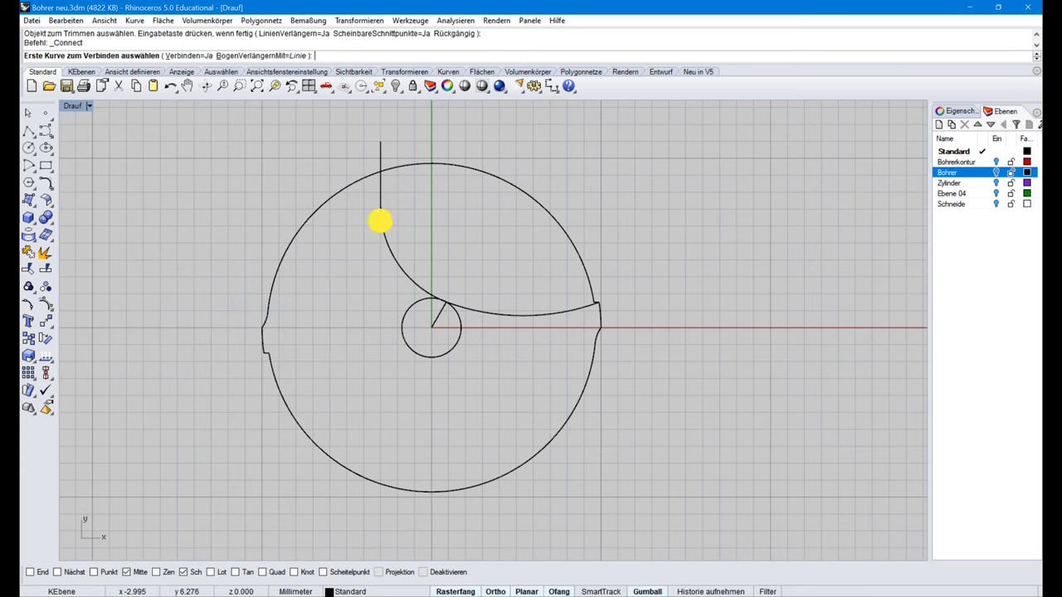
pyautogui.click(380, 198)
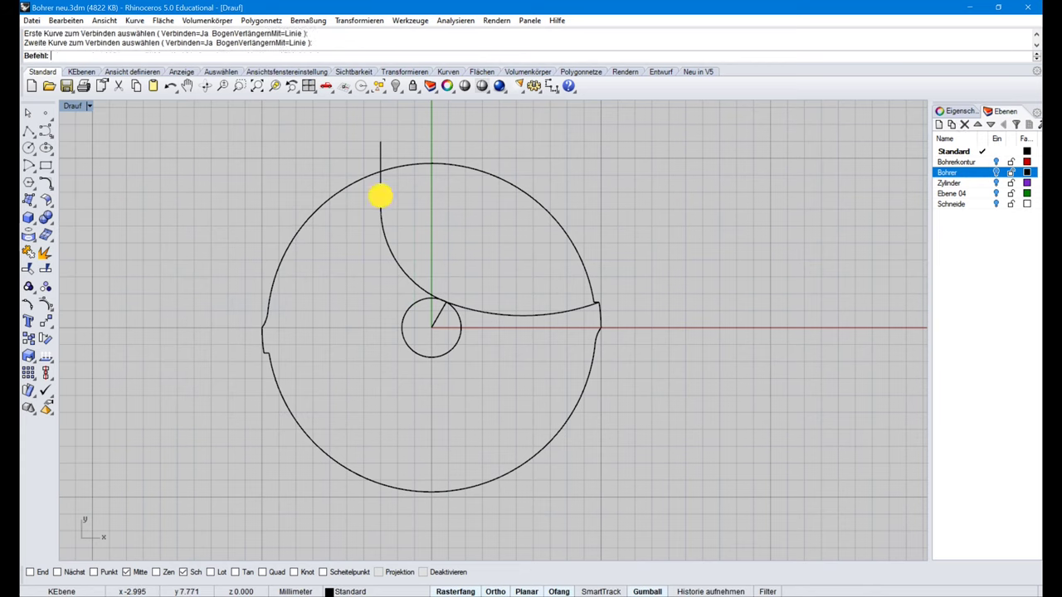
# Step: Connect the joined line-and-arc curve to the wide flute arc where they meet at the small circle
pyautogui.click(423, 291)
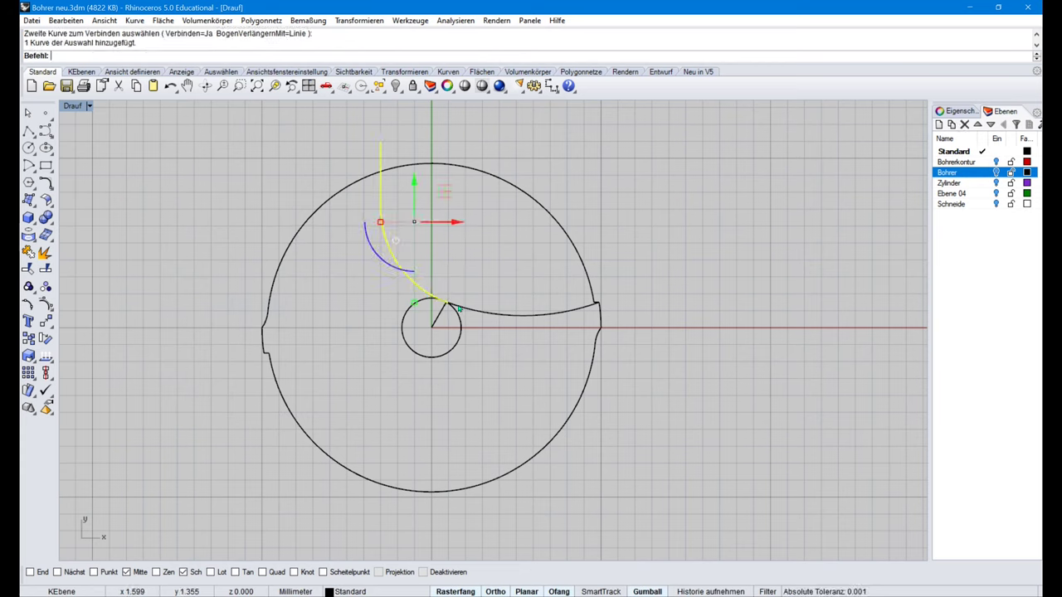
pyautogui.click(459, 309)
pyautogui.rightClick(450, 307)
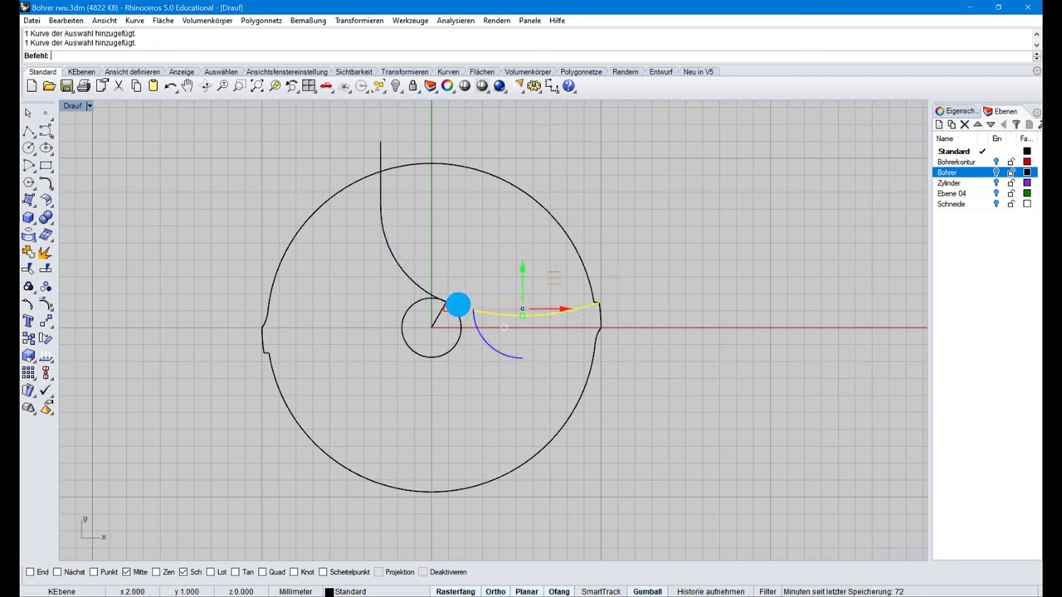
pyautogui.click(431, 296)
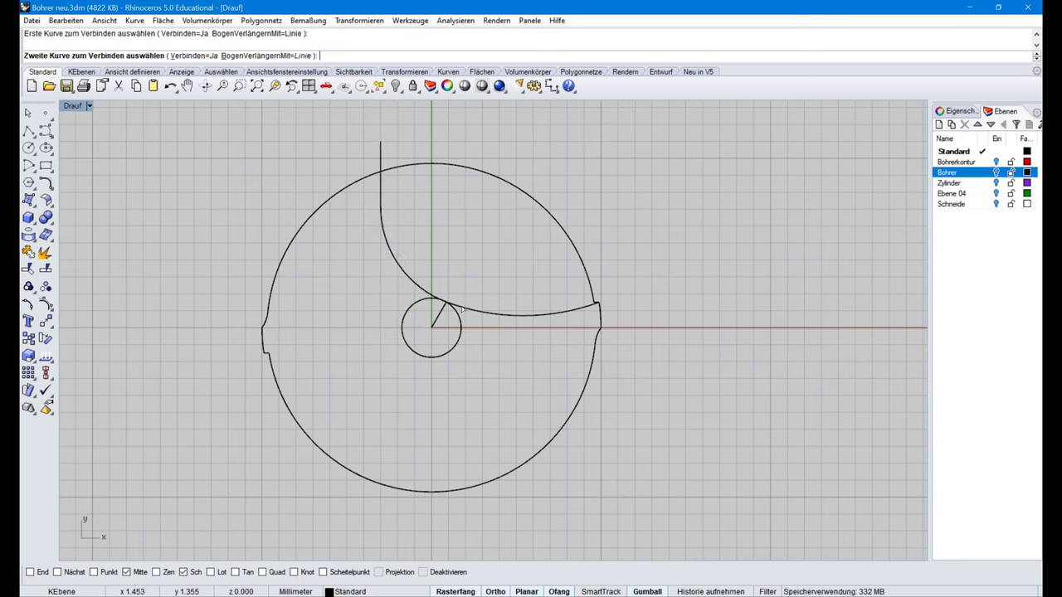
pyautogui.click(465, 307)
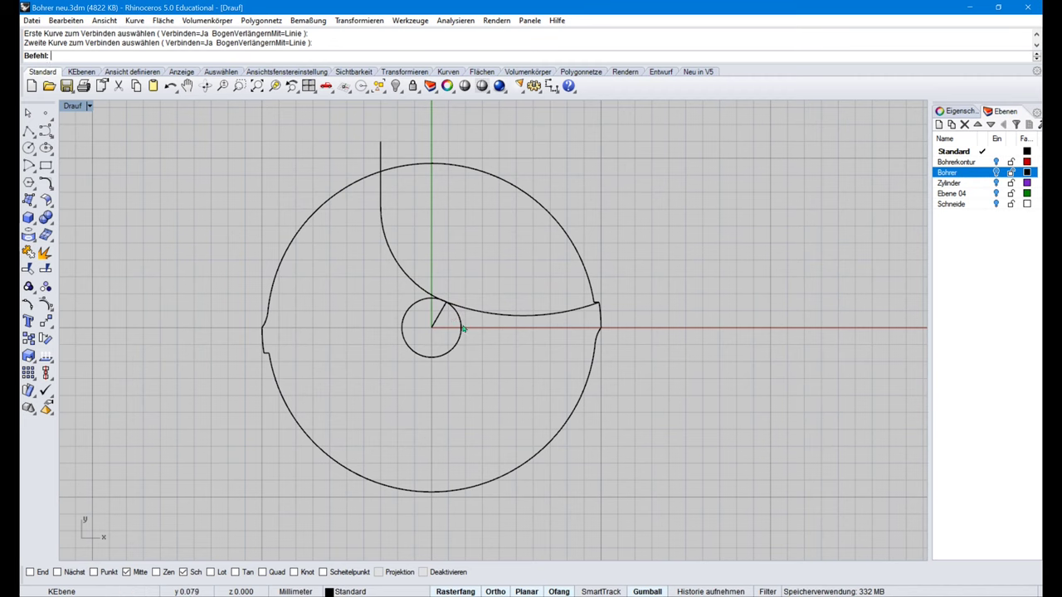
pyautogui.scroll(5, 449, 304)
pyautogui.scroll(-5, 449, 304)
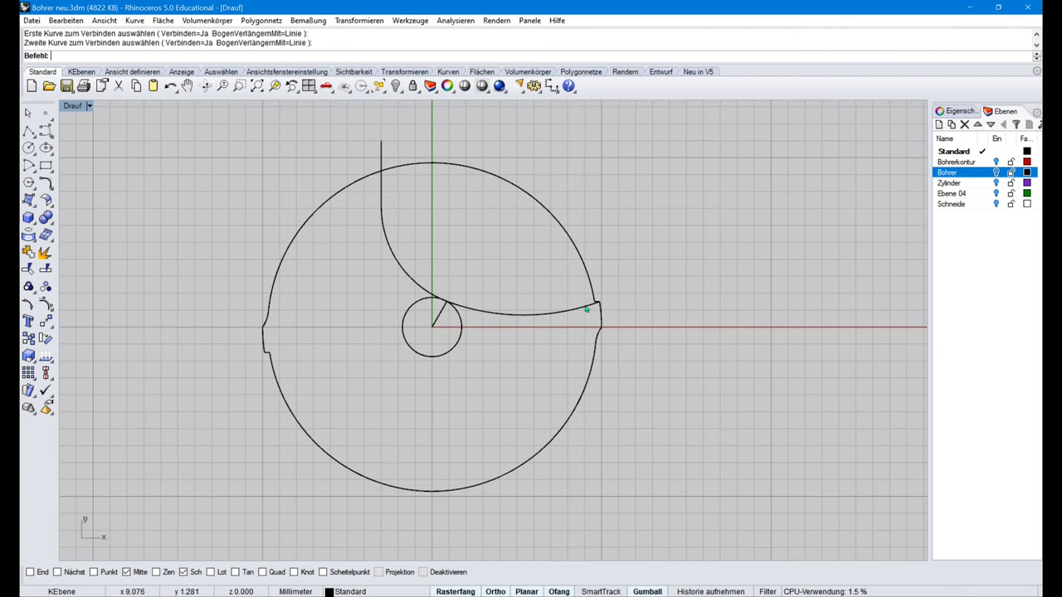
# Step: Extend the outer end of the flute curve with an arc so that it runs past the drill contour
pyautogui.click(585, 307)
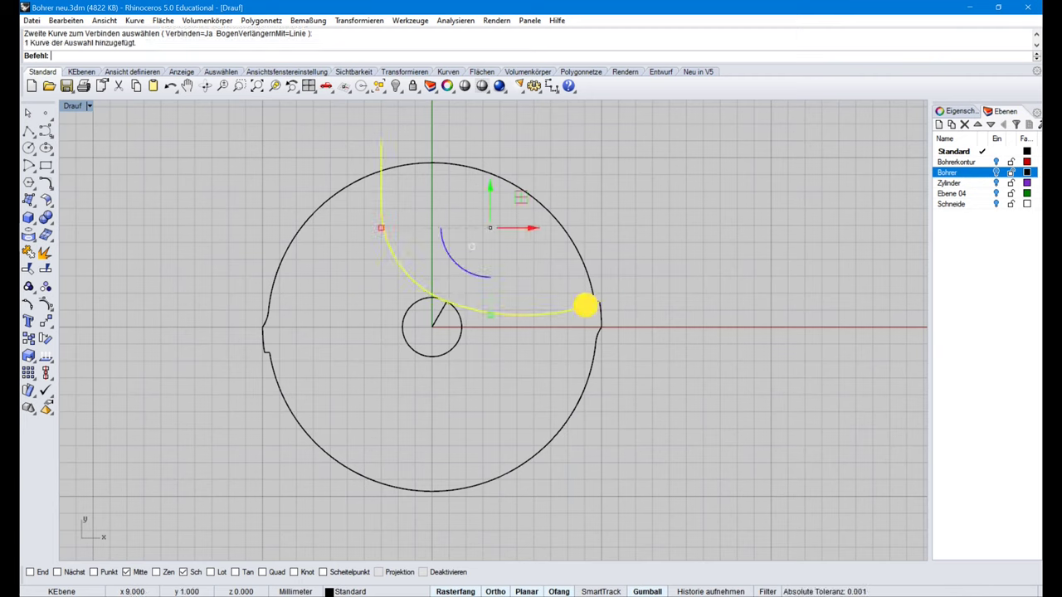
pyautogui.click(136, 20)
pyautogui.click(171, 250)
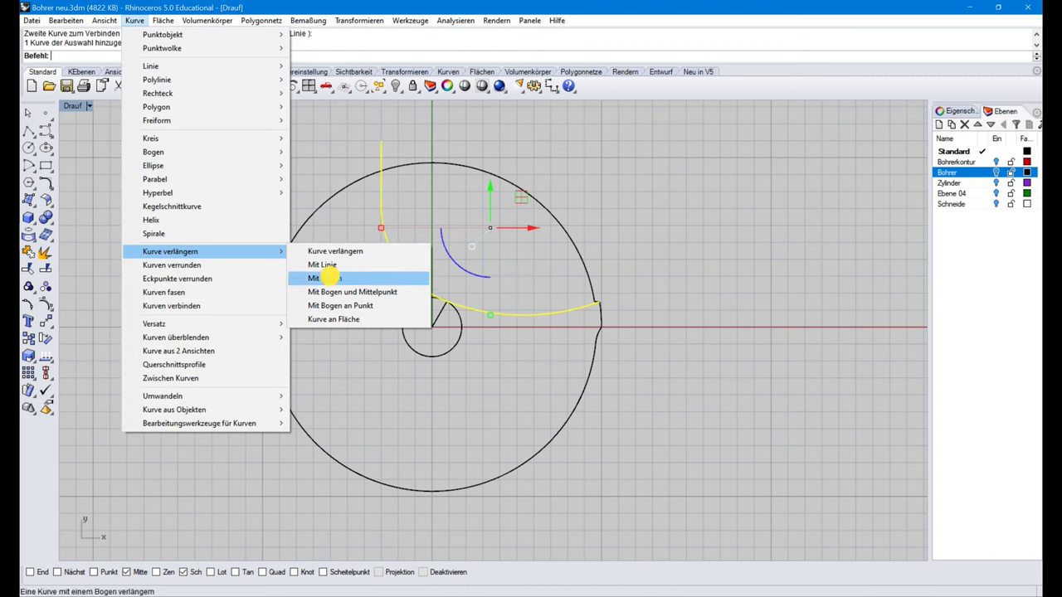
pyautogui.click(327, 278)
pyautogui.click(584, 308)
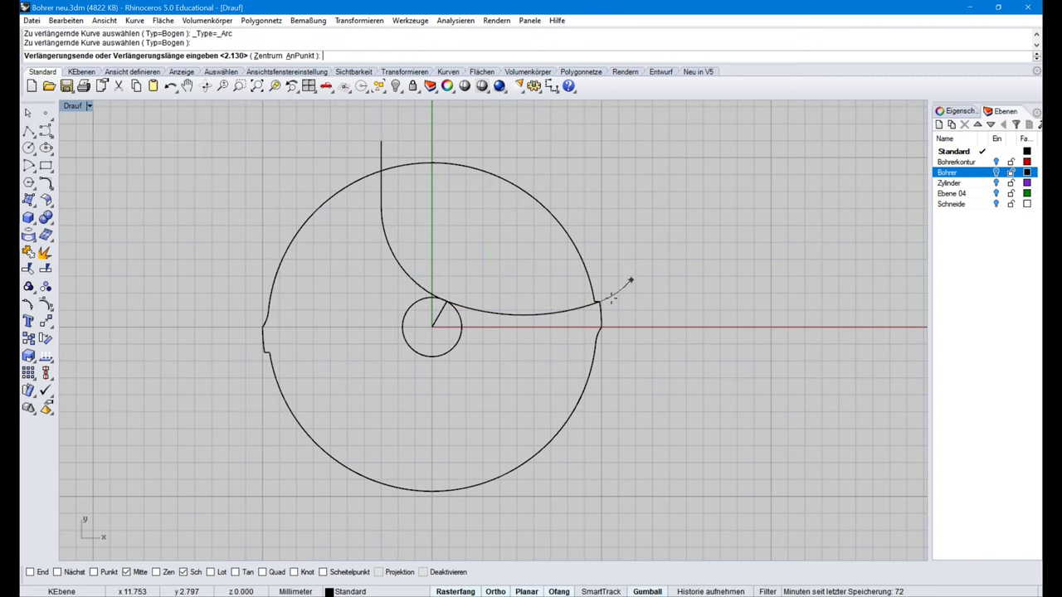
pyautogui.click(631, 290)
pyautogui.rightClick(640, 296)
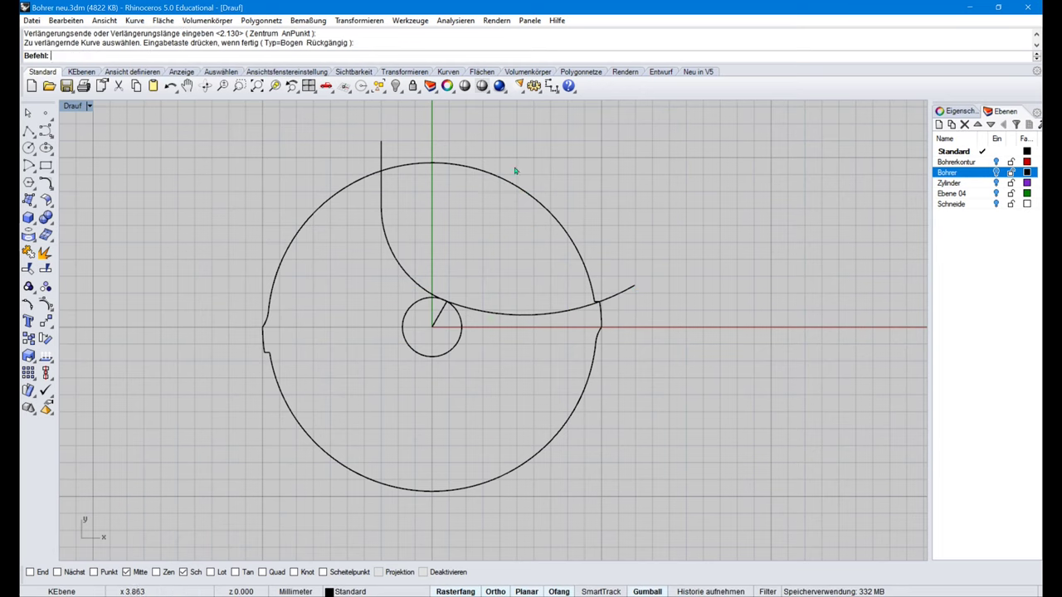
# Step: Draw a centre-start-angle arc about the origin just outside the drill contour, from x -5.196, y 9 over the top to the positive x-axis
pyautogui.press('c')
pyautogui.press('Return')
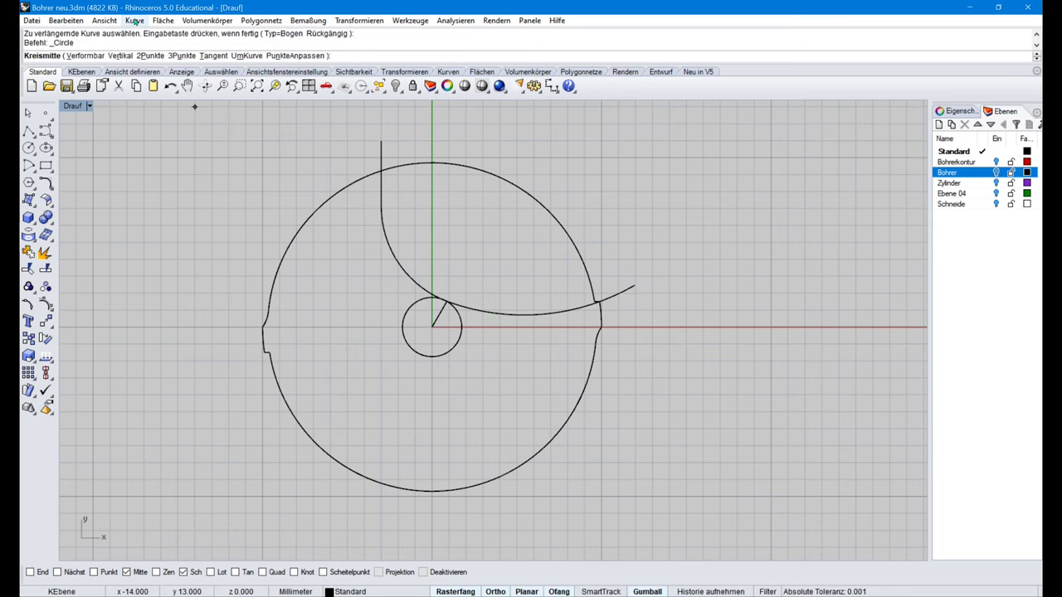
pyautogui.click(134, 21)
pyautogui.moveTo(224, 152)
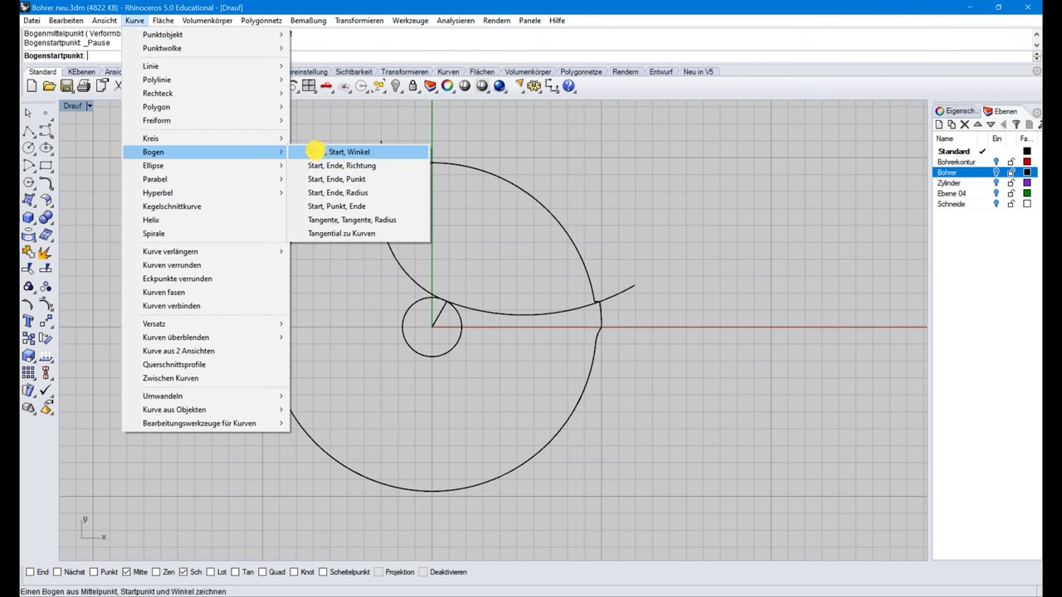
pyautogui.click(317, 152)
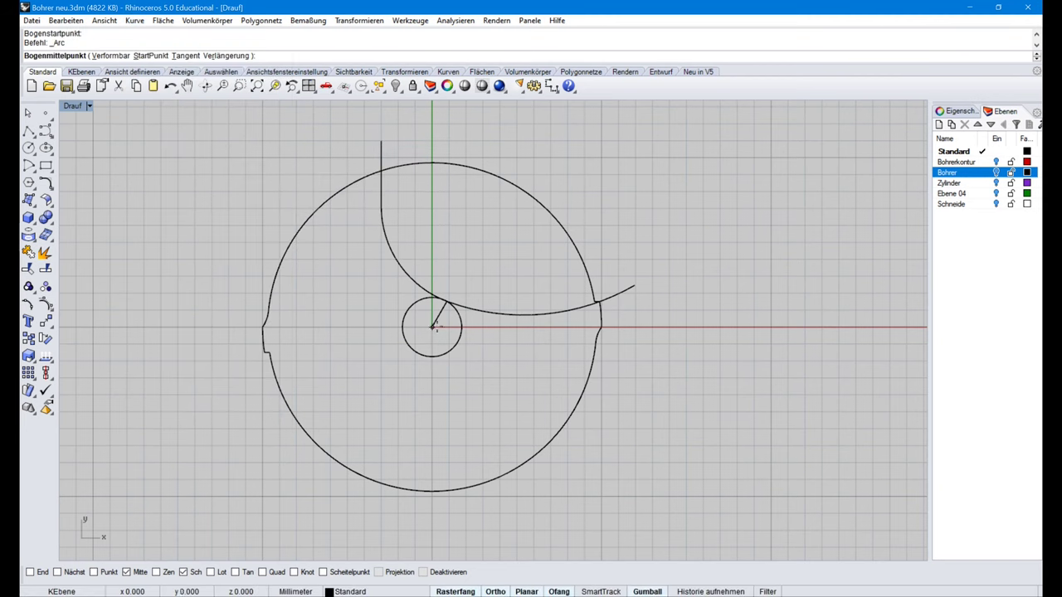
pyautogui.click(433, 326)
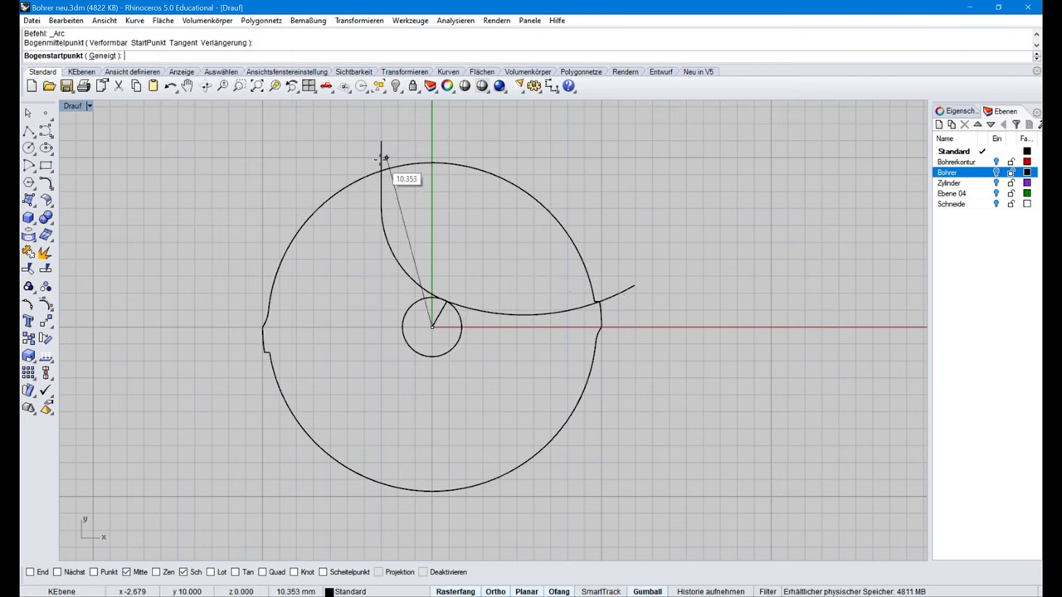
pyautogui.click(343, 172)
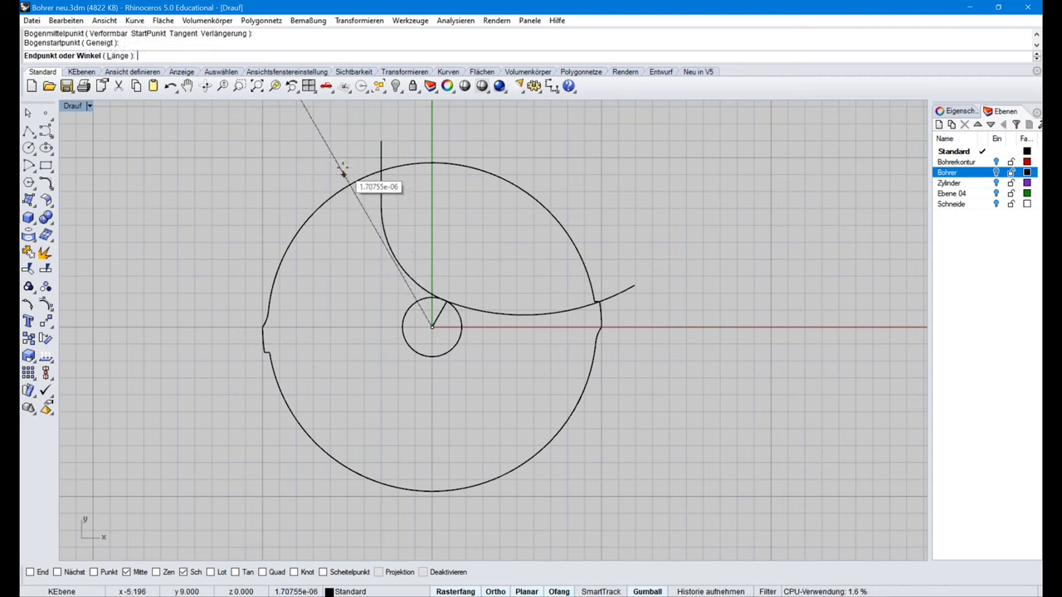
pyautogui.click(627, 288)
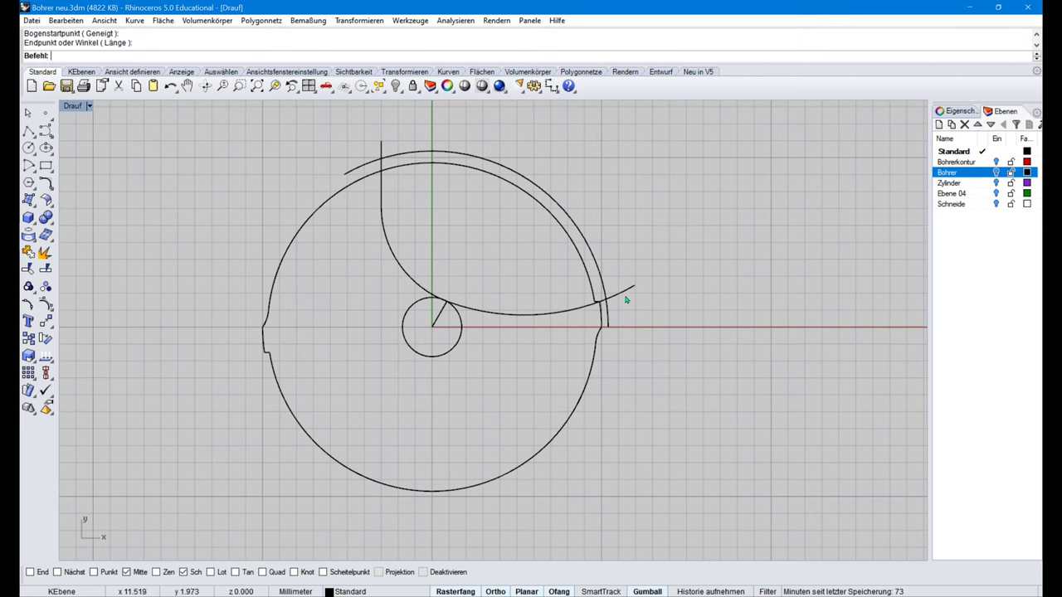
# Step: Connect both ends of the flute curve to the outer arc, forming a closed flute profile
pyautogui.click(134, 20)
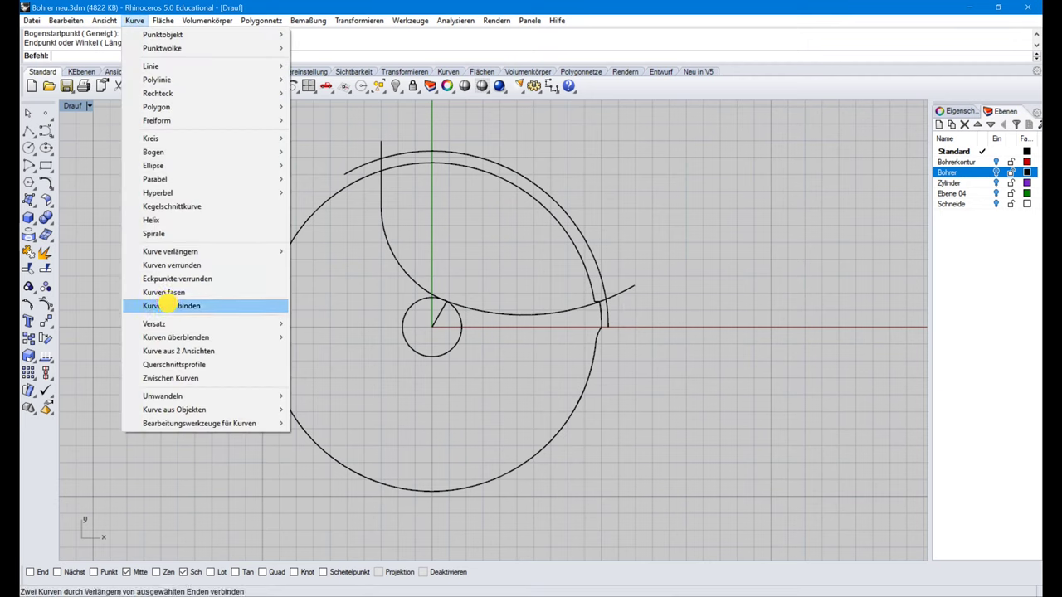
pyautogui.click(166, 307)
pyautogui.click(381, 181)
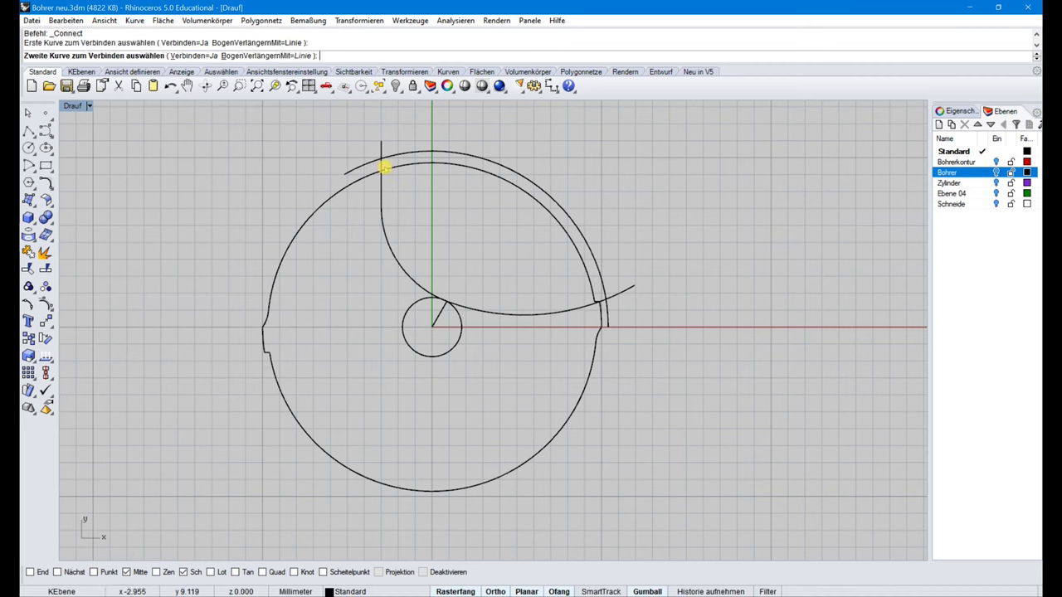
pyautogui.click(395, 152)
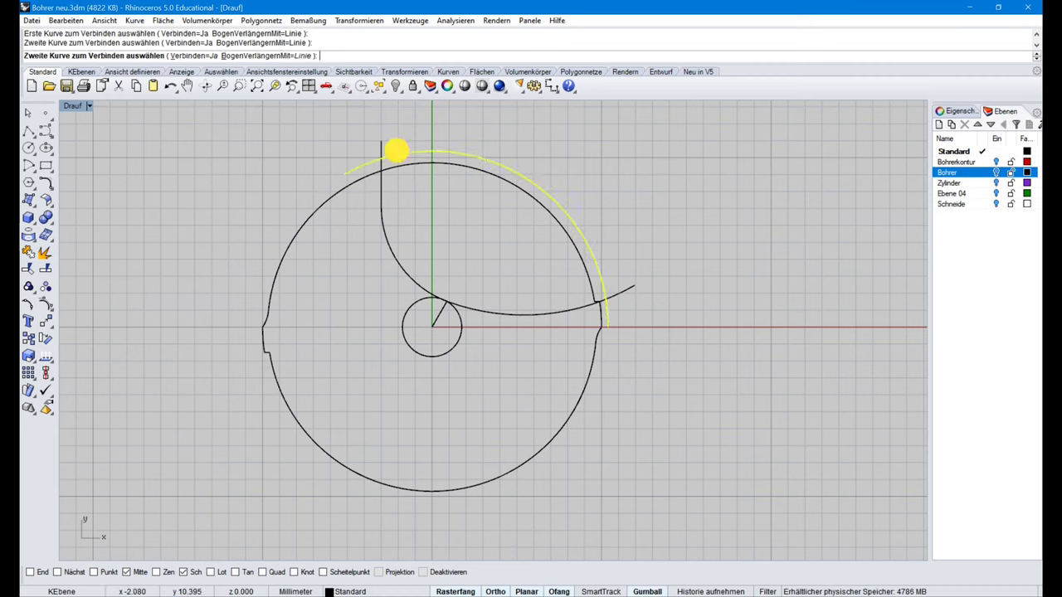
pyautogui.rightClick(577, 306)
pyautogui.click(595, 291)
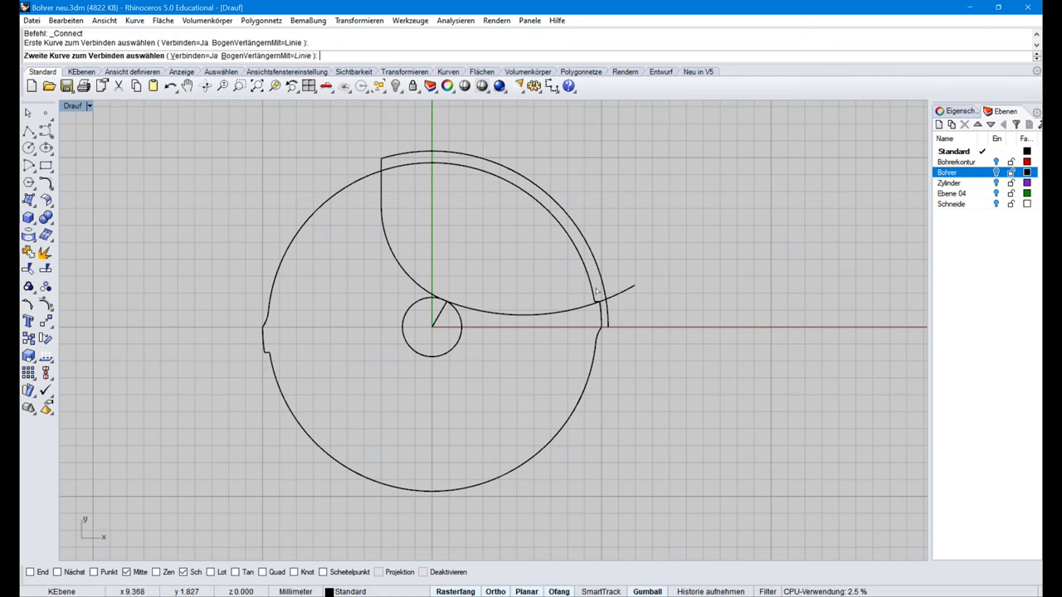
pyautogui.click(605, 277)
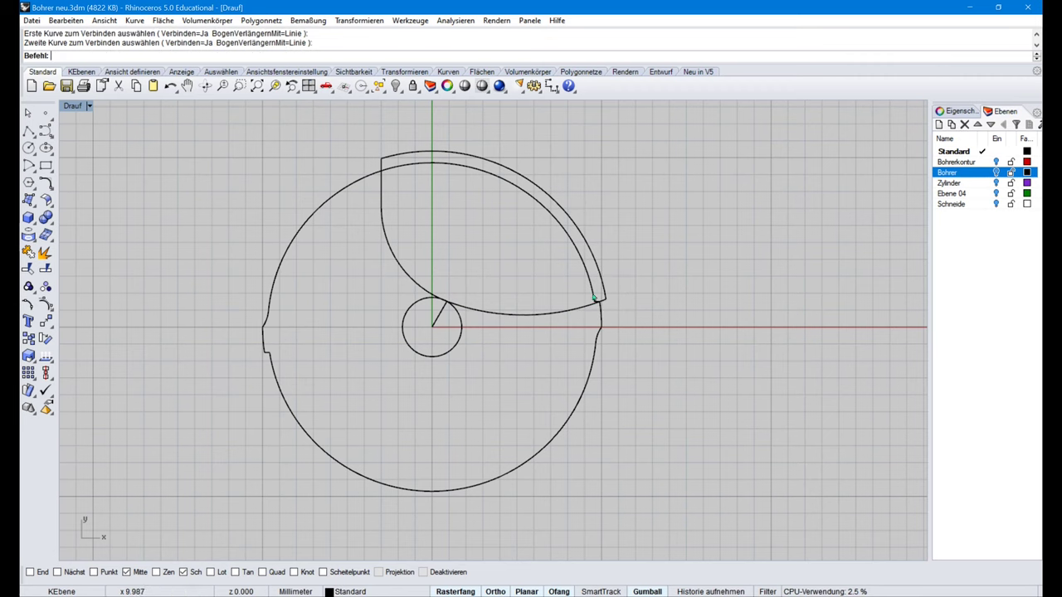
# Step: Select the closed flute profile and restore the multi-viewport layout from the maximized top view
pyautogui.click(569, 309)
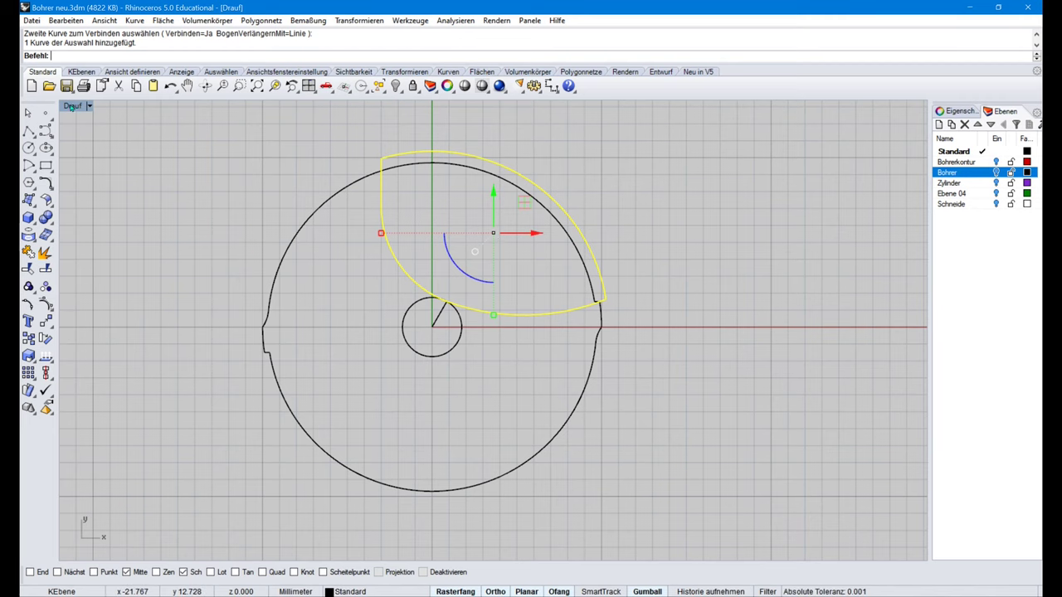
pyautogui.doubleClick(72, 106)
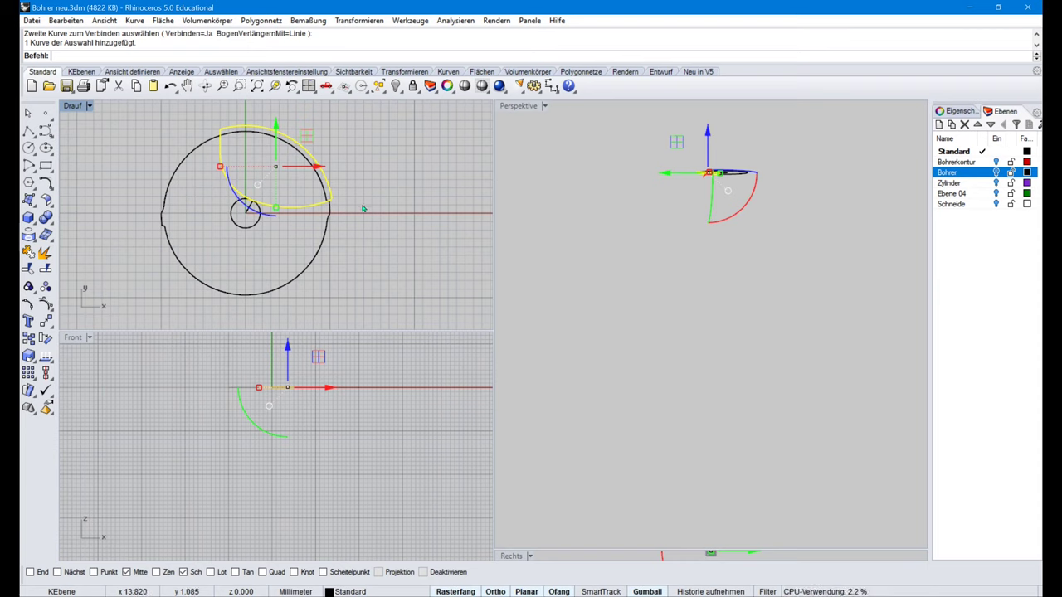
# Step: Draw a helix with axis from 0,0 about 120 mm straight down, 1.2 turns at pitch 100, starting at the flute profile's outer corner near the x-axis
pyautogui.moveTo(366, 235); pyautogui.dragTo(379, 245, button='right')
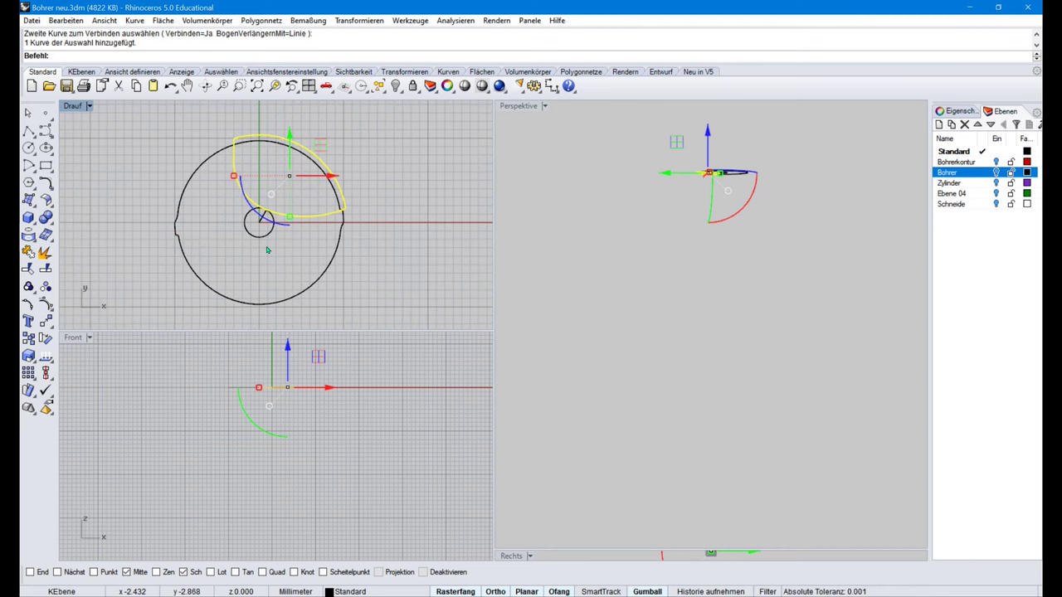
pyautogui.moveTo(347, 365); pyautogui.dragTo(324, 362, button='right')
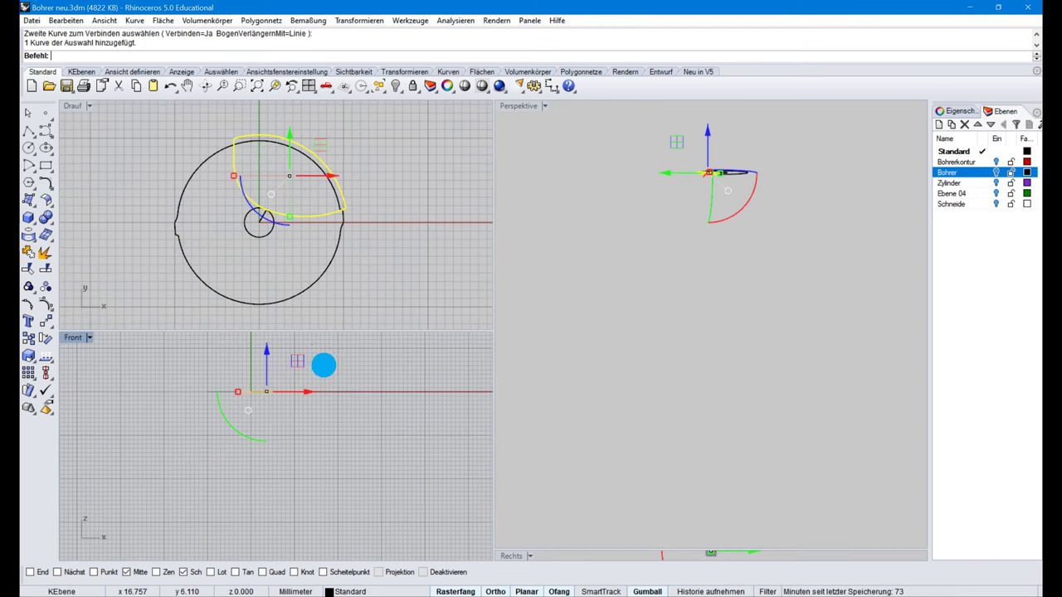
pyautogui.click(361, 302)
pyautogui.click(135, 19)
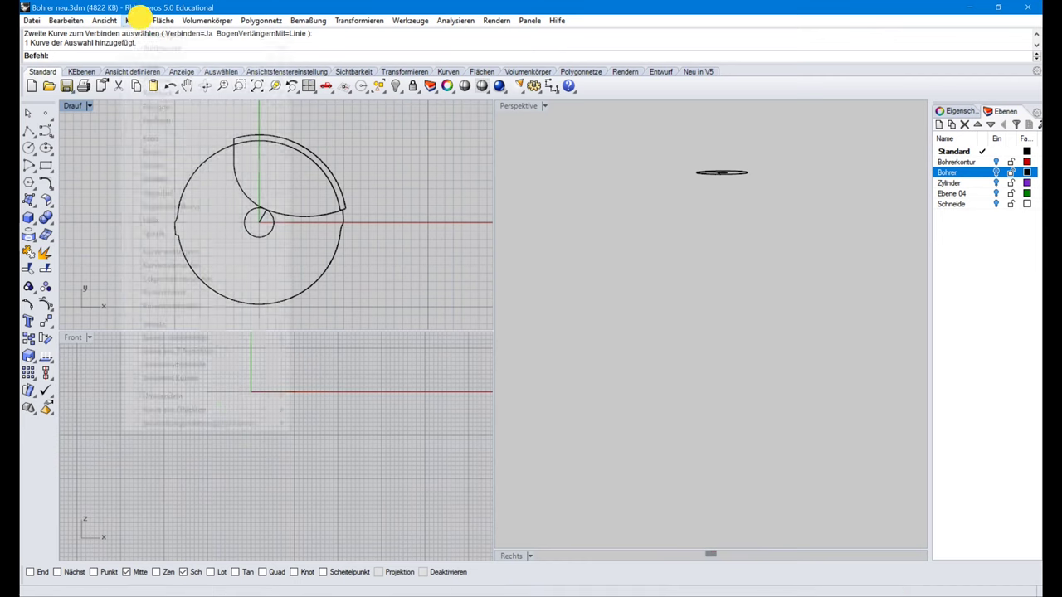
pyautogui.click(158, 219)
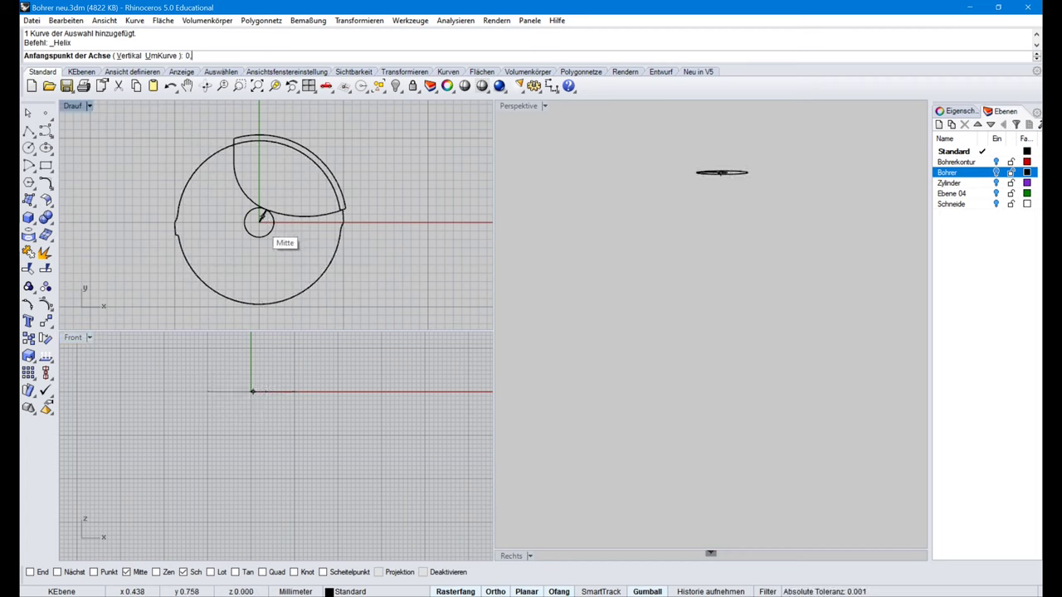
pyautogui.press('Return')
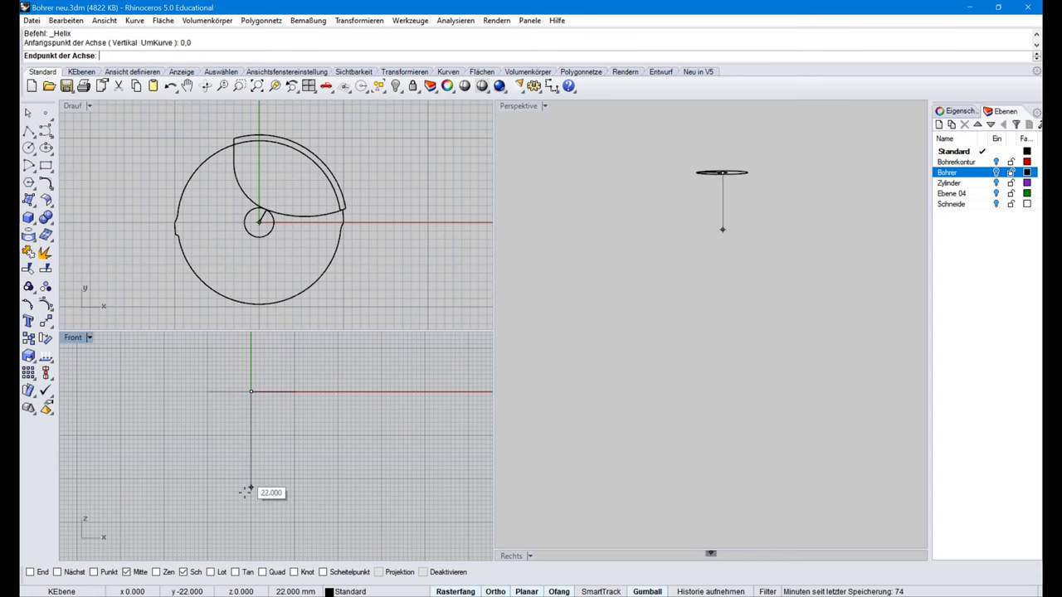
pyautogui.scroll(-1, 246, 499)
pyautogui.scroll(-3, 246, 499)
pyautogui.moveTo(244, 495); pyautogui.dragTo(273, 401, button='right')
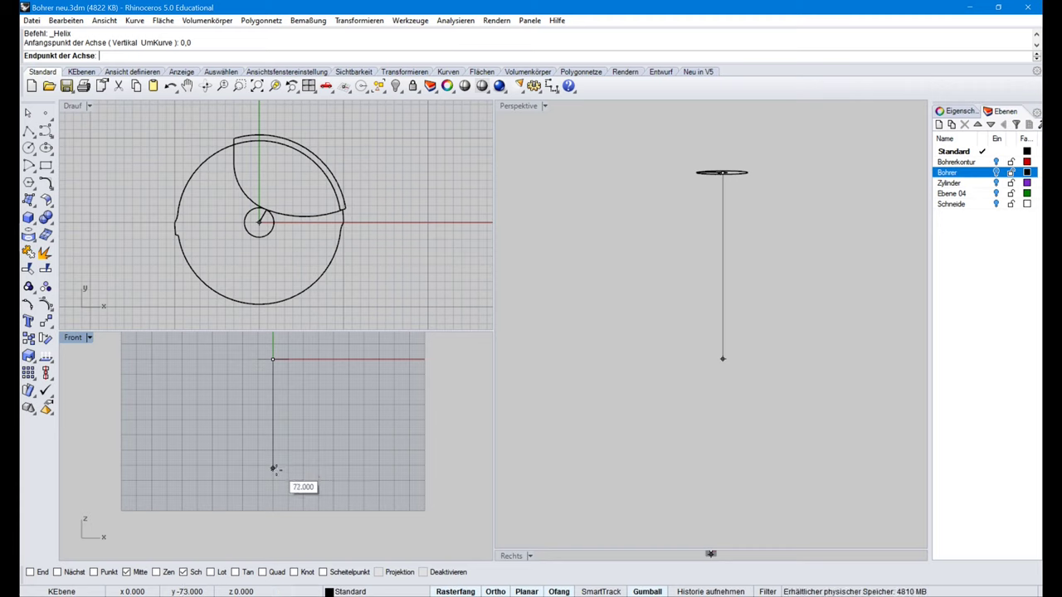
pyautogui.click(274, 540)
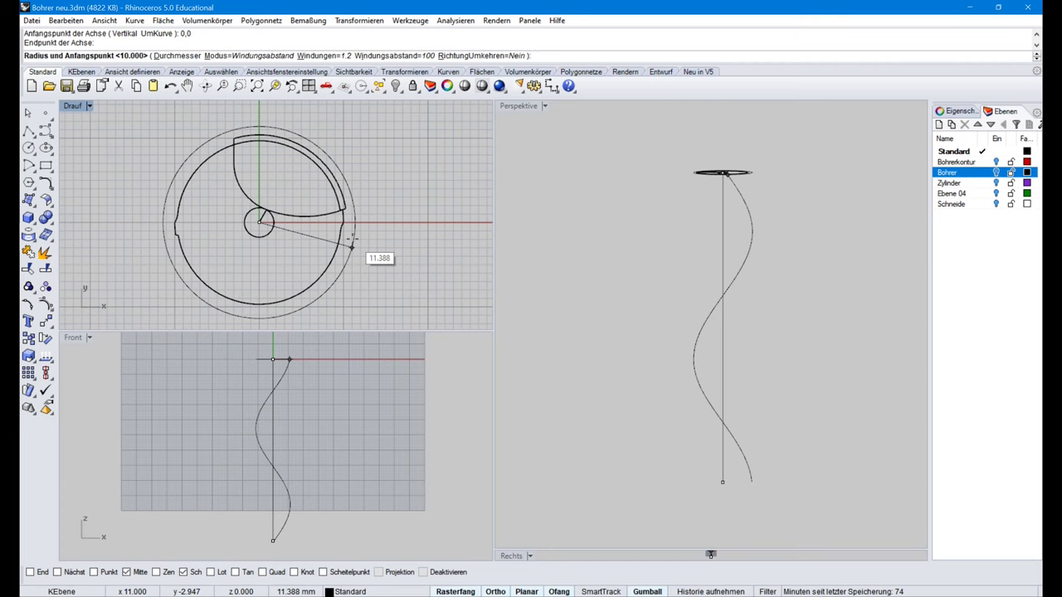
pyautogui.scroll(2, 348, 220)
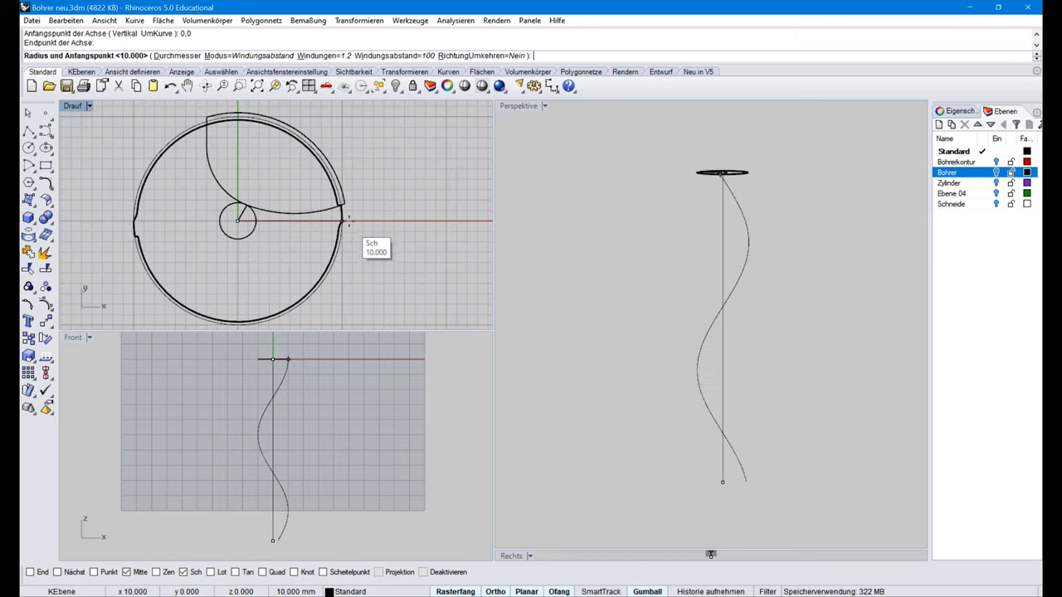
pyautogui.scroll(2, 348, 220)
pyautogui.click(345, 203)
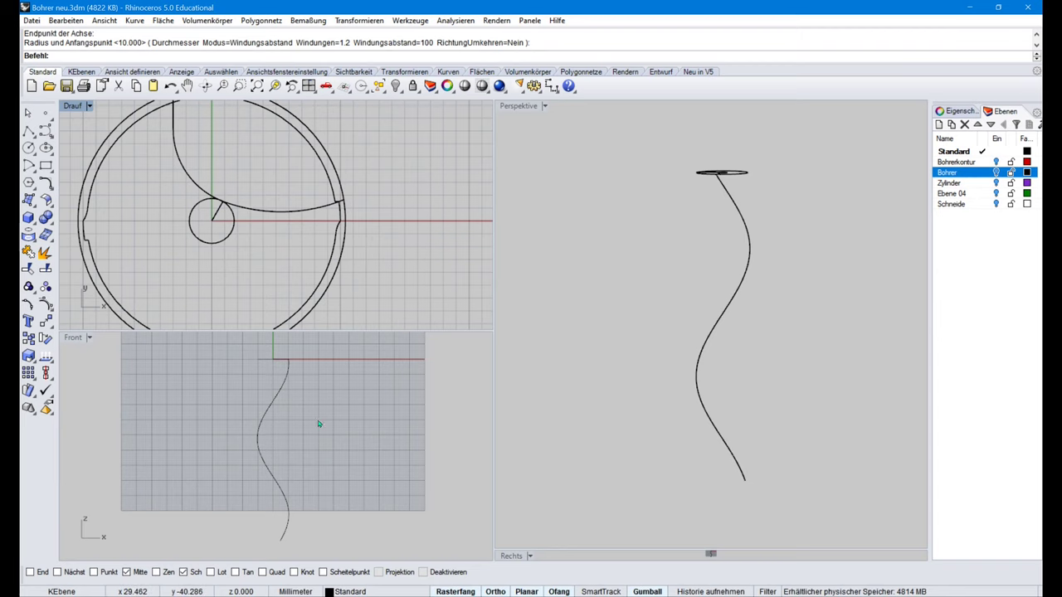
# Step: Draw a second helix on the same axis from 0,0, 1.2 turns at pitch 100, starting at the flute profile's upper outer corner
pyautogui.moveTo(317, 424); pyautogui.dragTo(344, 439, button='right')
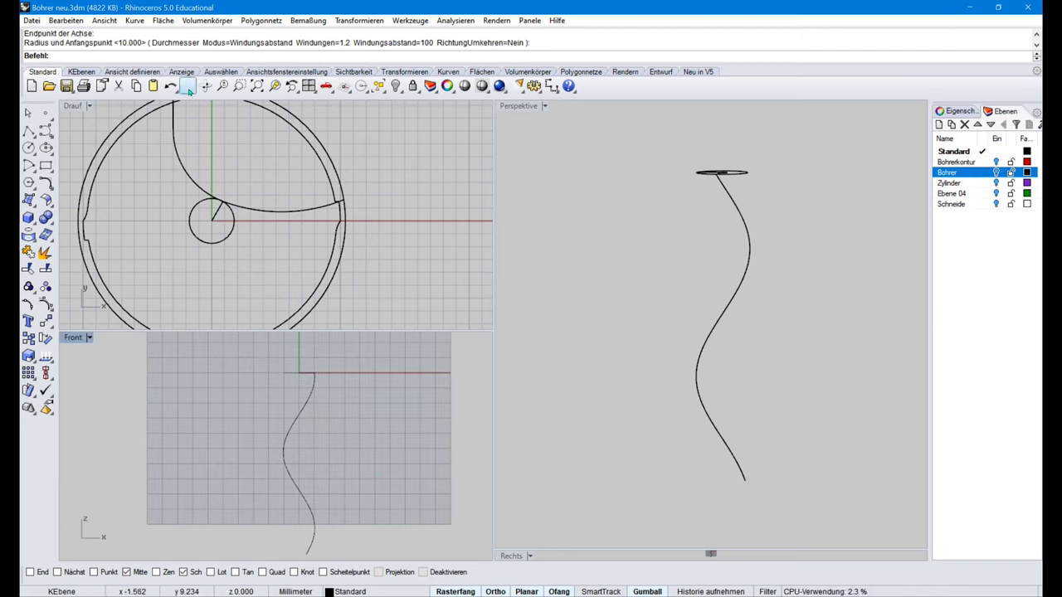
pyautogui.click(133, 20)
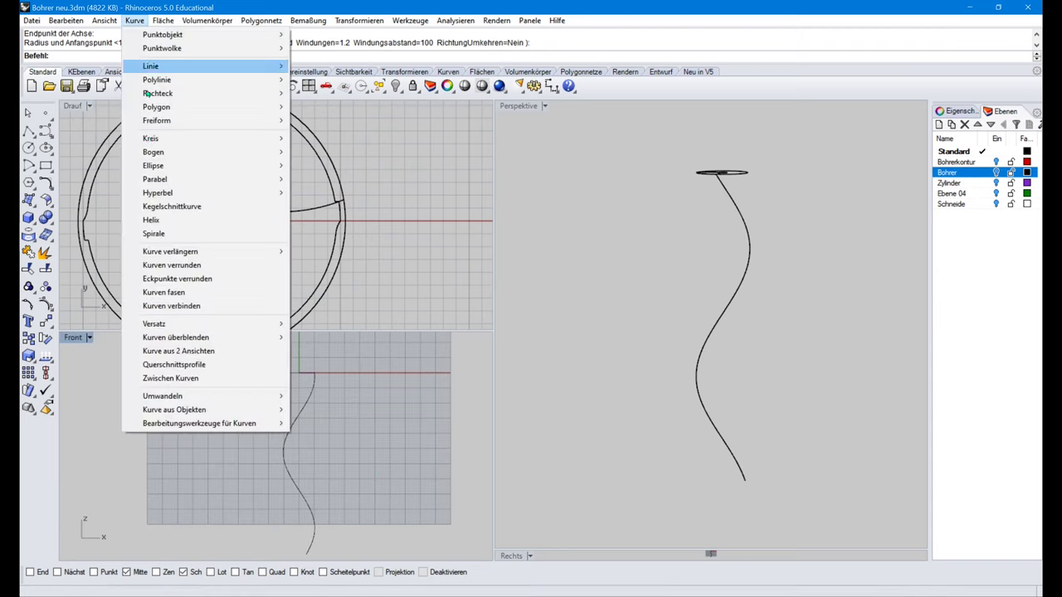
pyautogui.click(148, 217)
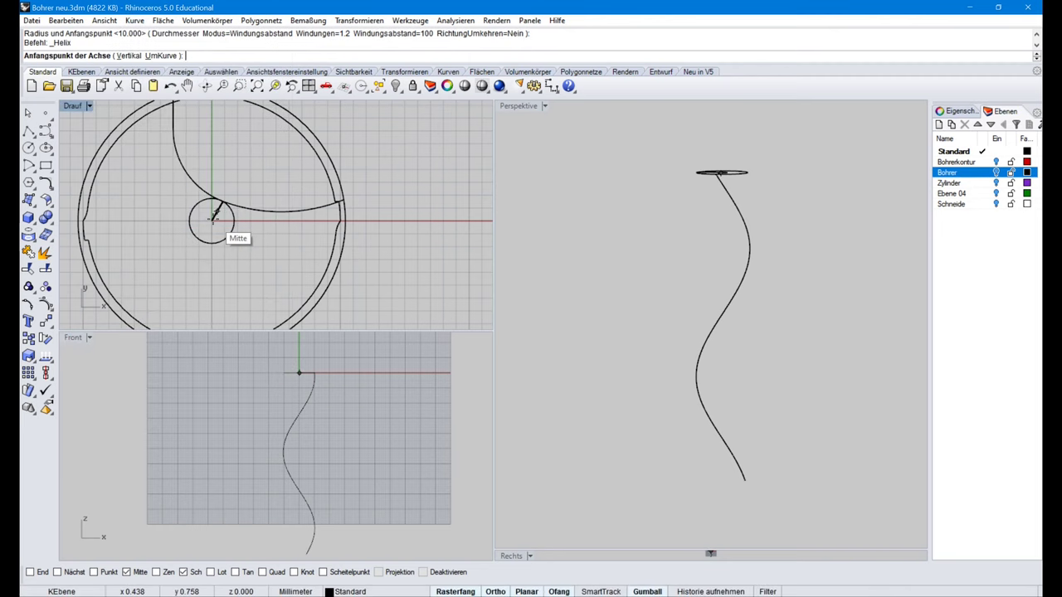
pyautogui.write('0')
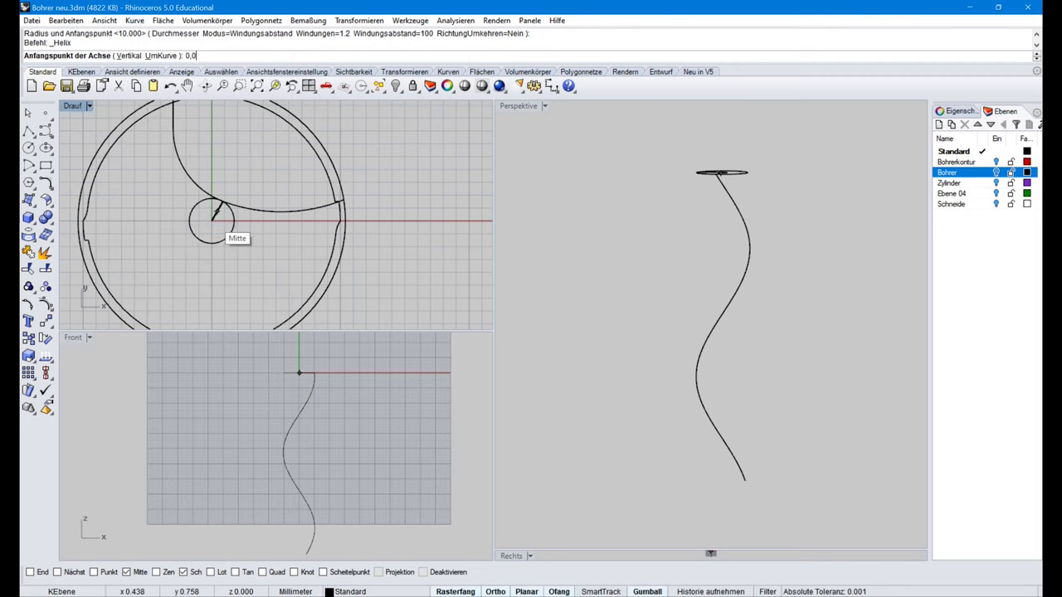
pyautogui.press('Return')
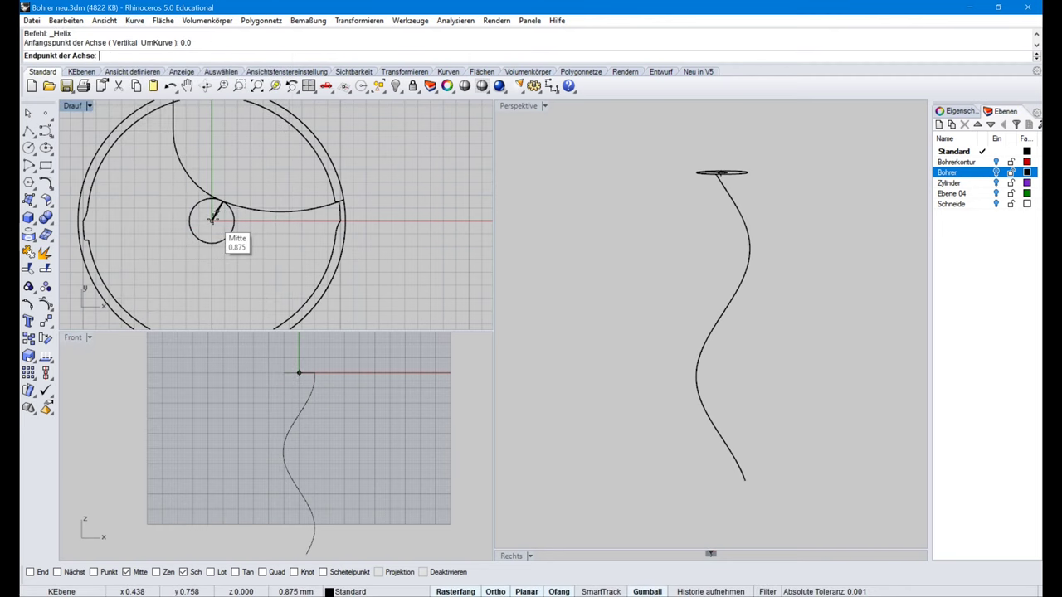
pyautogui.click(300, 555)
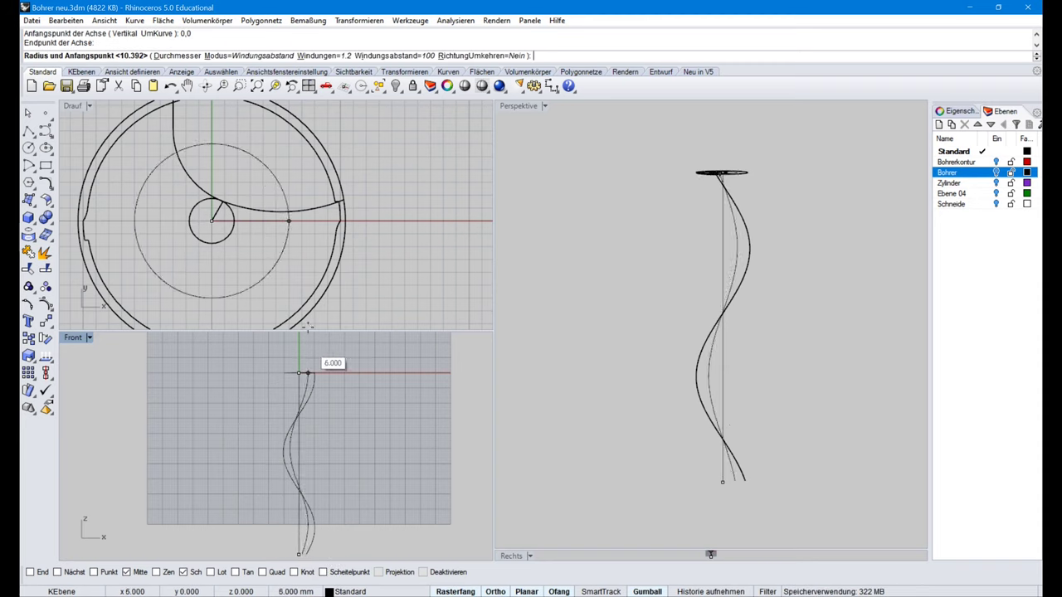
pyautogui.moveTo(304, 176); pyautogui.dragTo(380, 267, button='right')
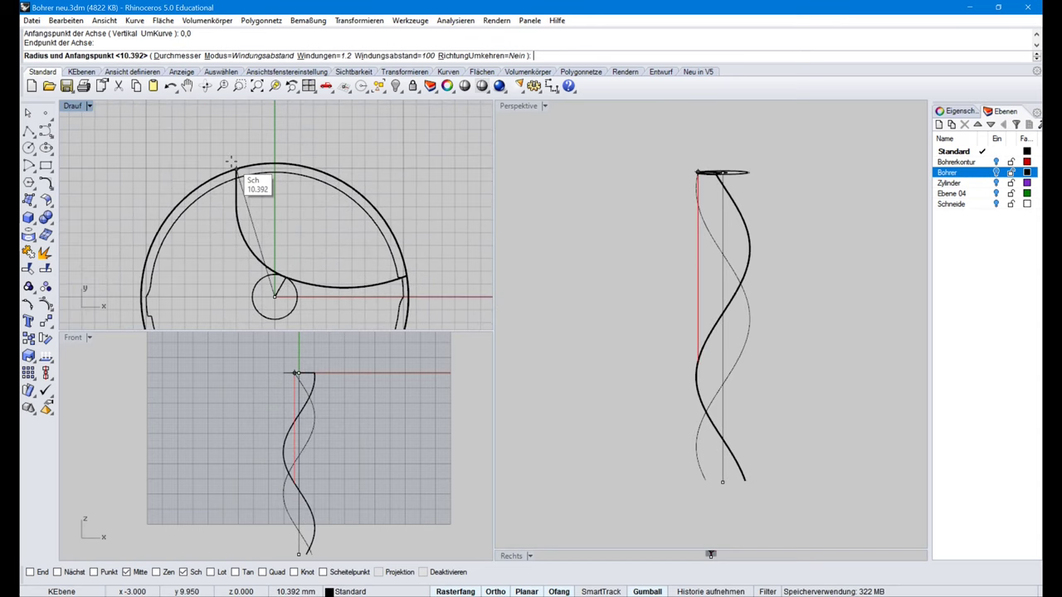
pyautogui.click(231, 160)
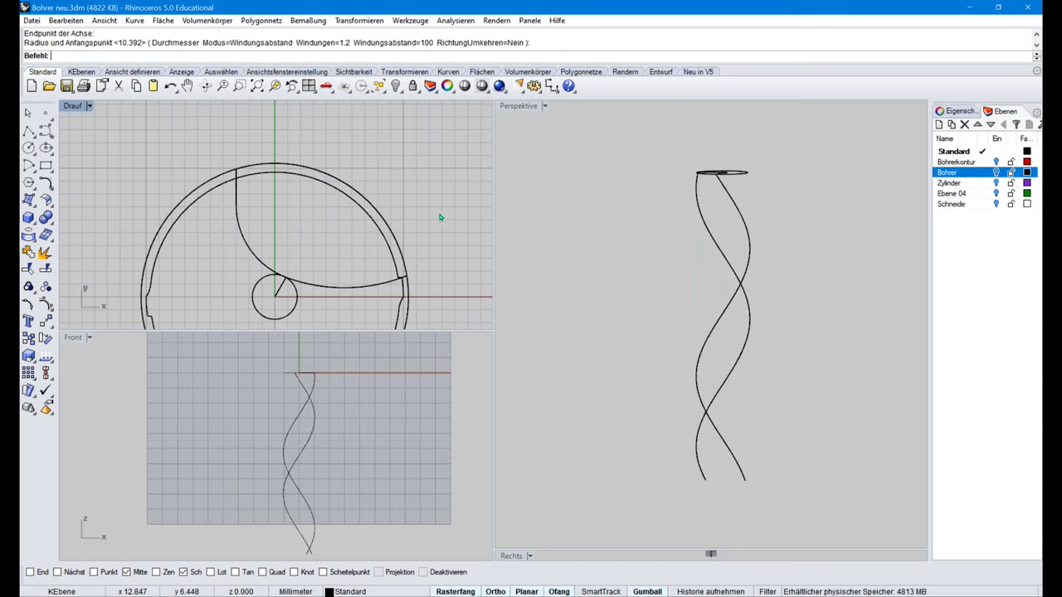
# Step: Sweep the closed flute profile along the two helices as rails, without simplifying the cross-section
pyautogui.scroll(-3, 439, 218)
pyautogui.moveTo(440, 215); pyautogui.dragTo(365, 147, button='right')
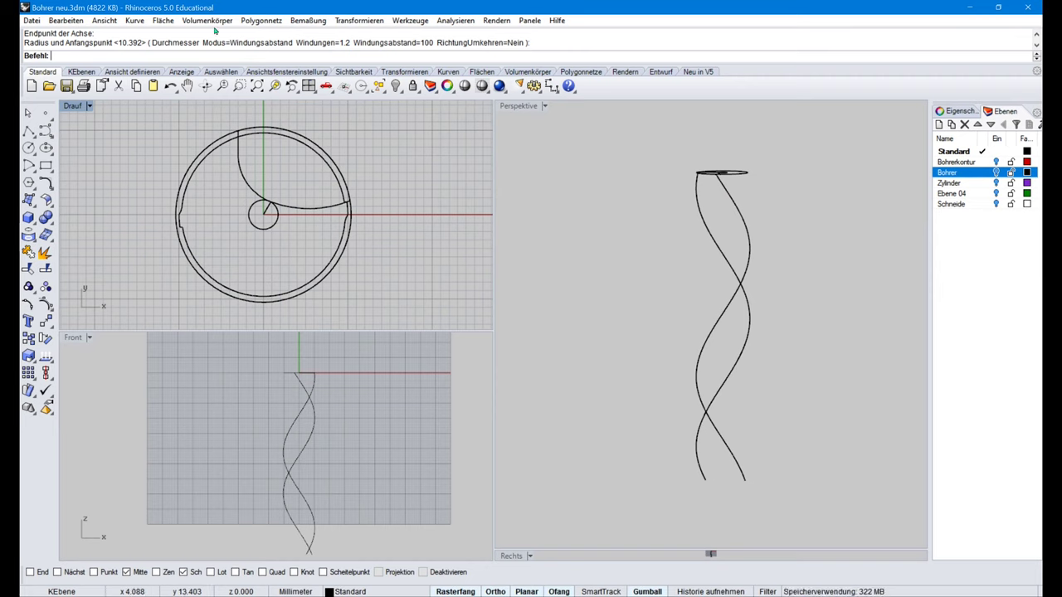
pyautogui.click(163, 21)
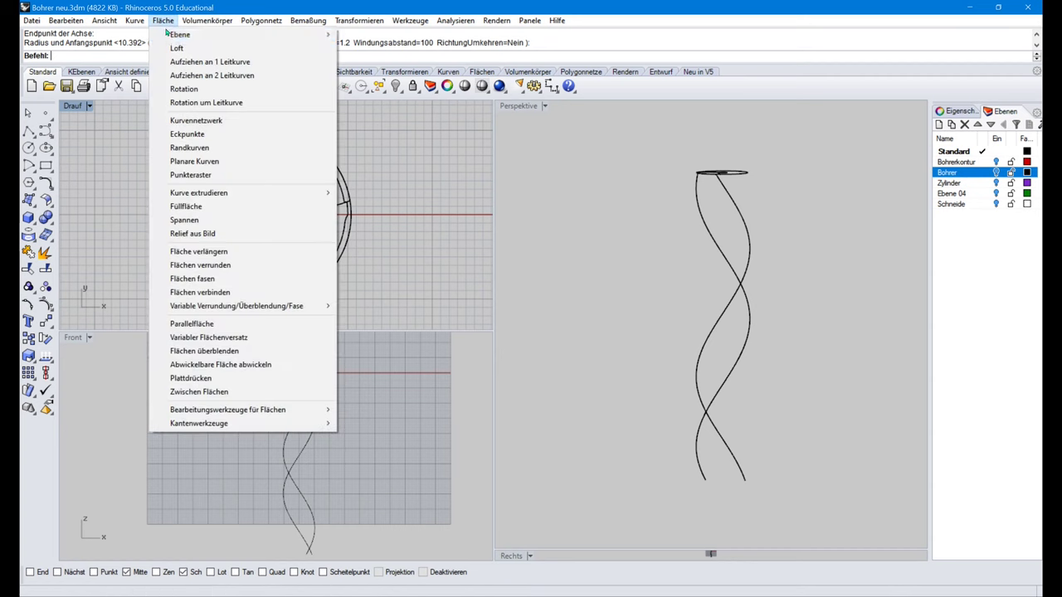
pyautogui.click(190, 75)
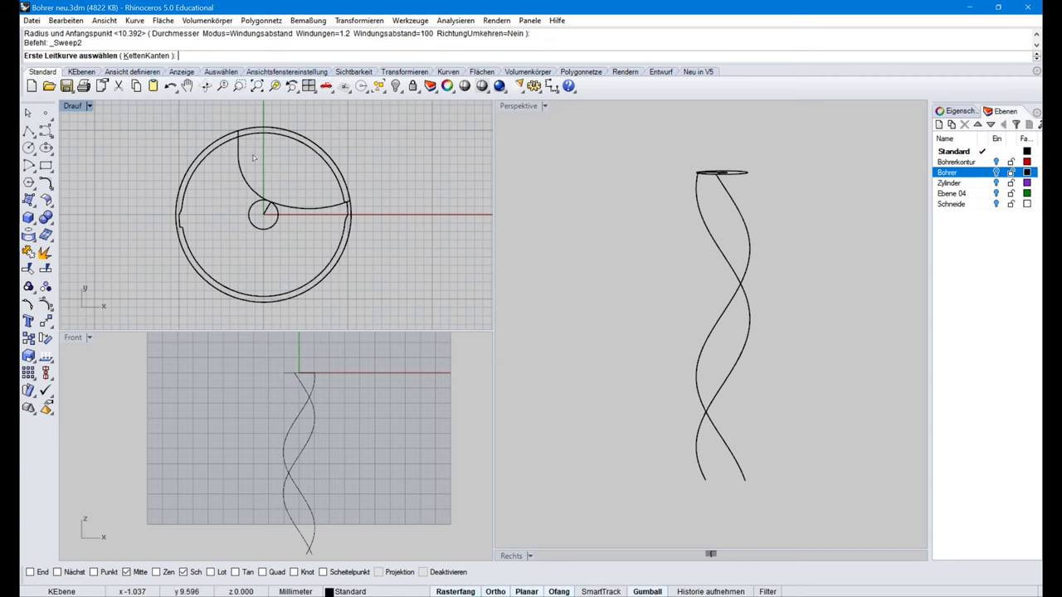
pyautogui.click(298, 379)
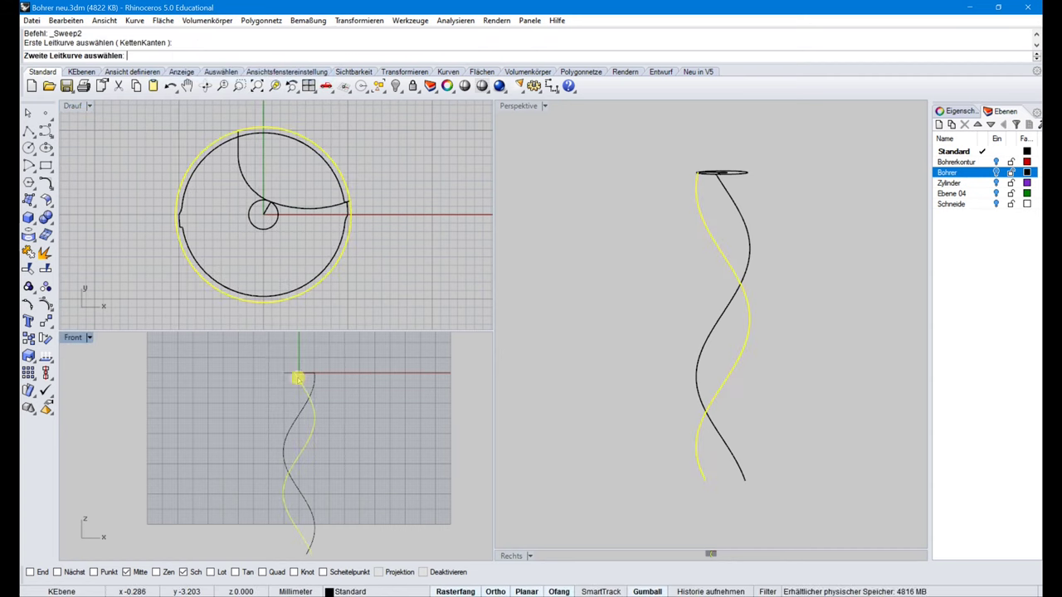
pyautogui.click(316, 378)
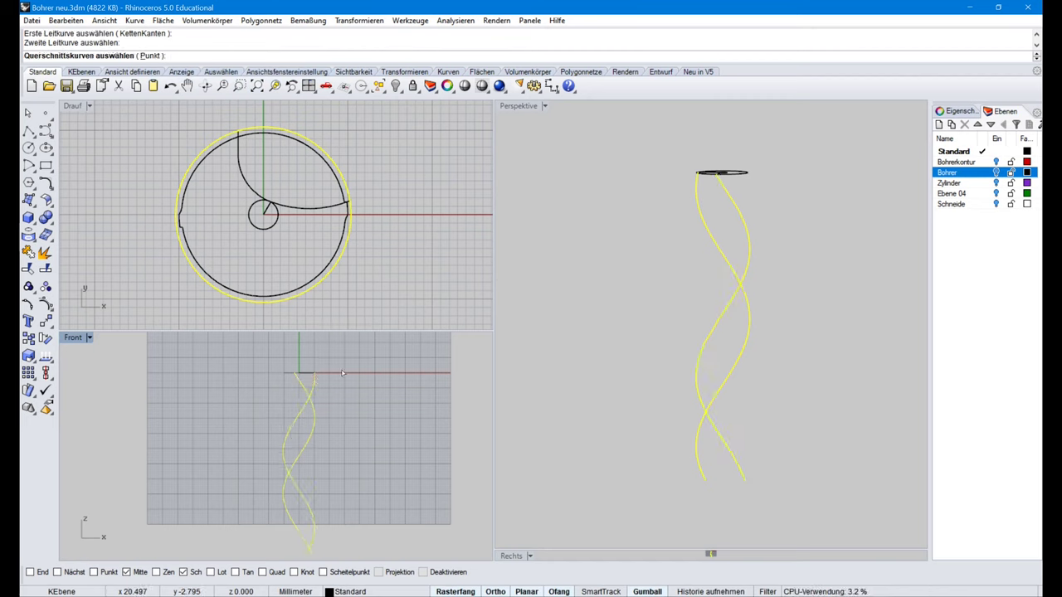
pyautogui.click(337, 209)
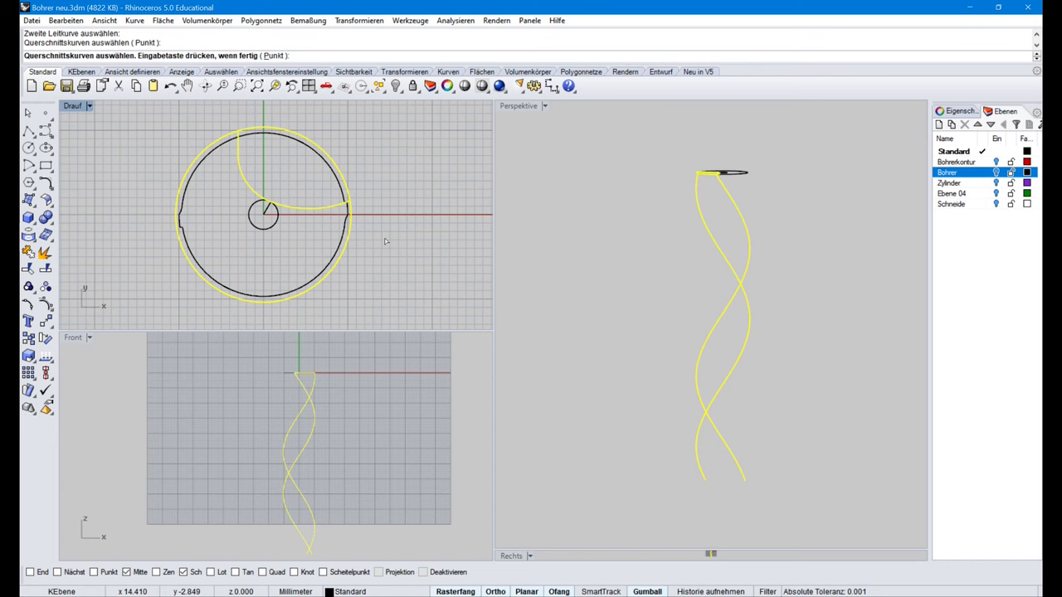
pyautogui.rightClick(385, 241)
pyautogui.rightClick(385, 242)
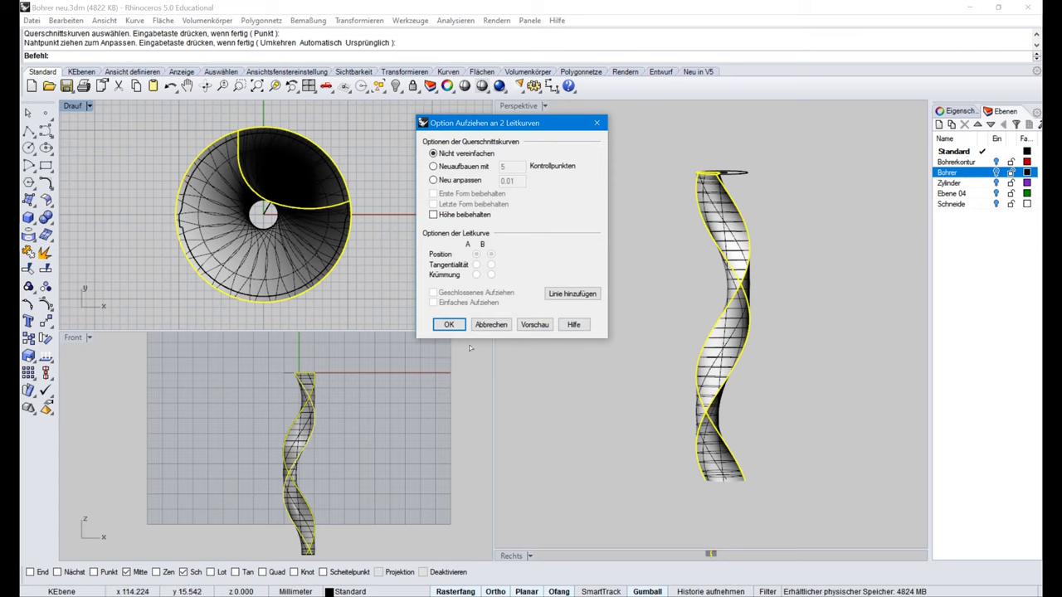
pyautogui.click(448, 324)
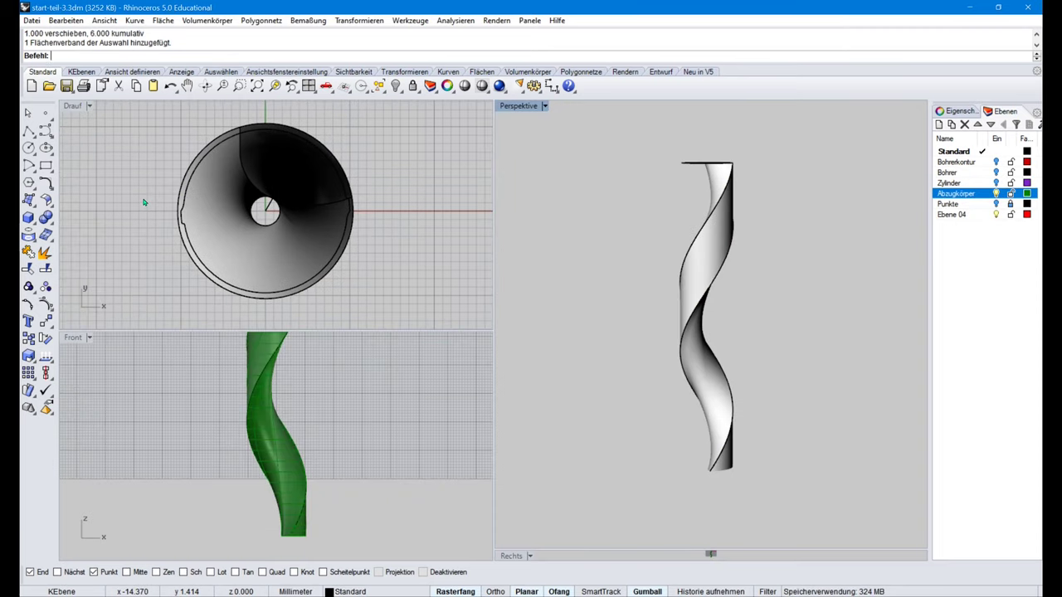
# Step: Hide the Abzugkörper layer and create one tween curve between the two helices with the refit matching method
pyautogui.click(702, 278)
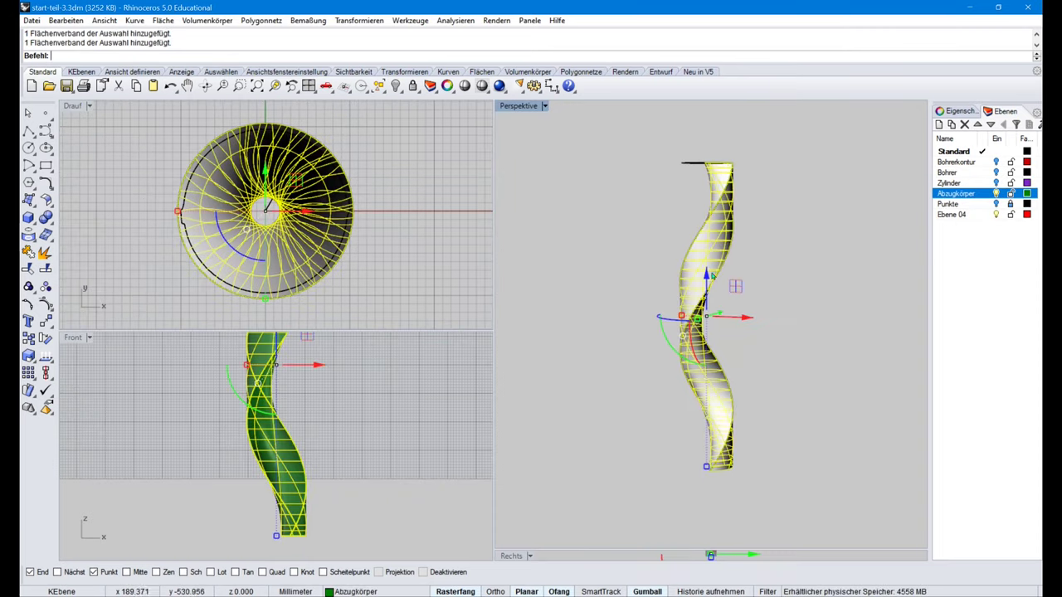
pyautogui.click(997, 193)
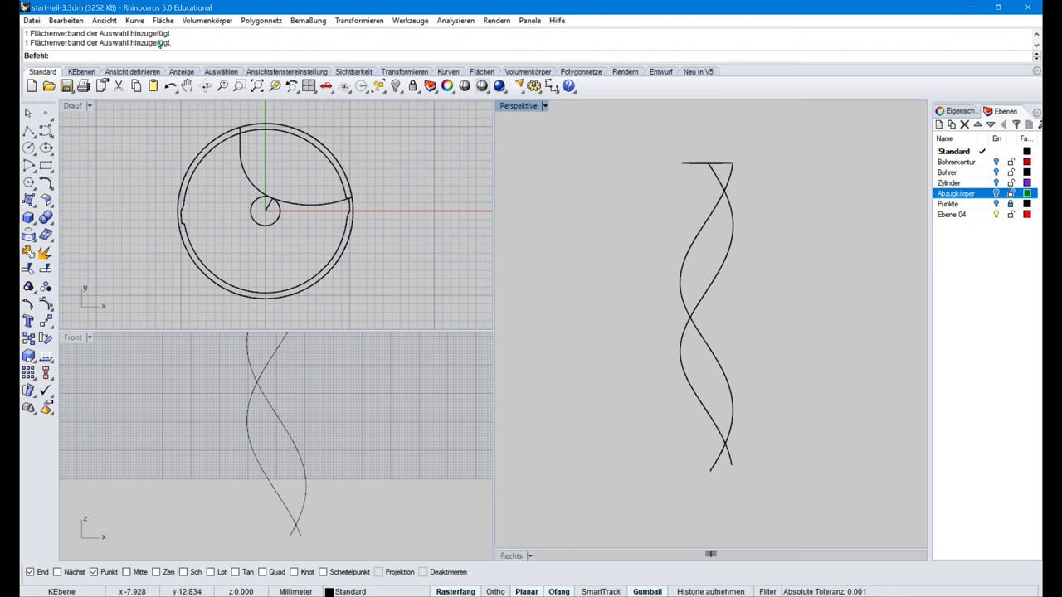
pyautogui.click(135, 20)
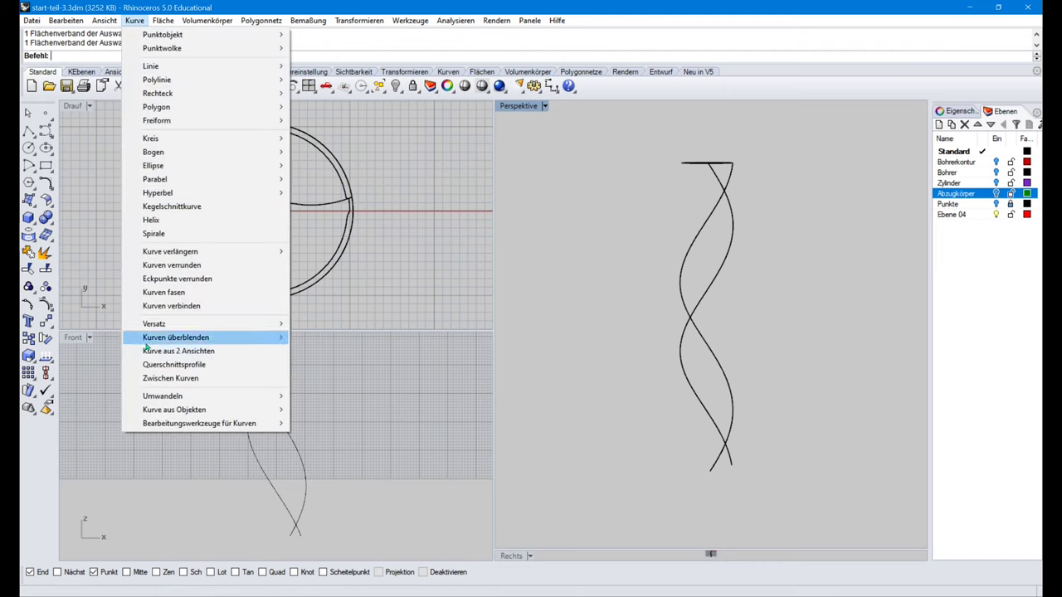
pyautogui.click(162, 378)
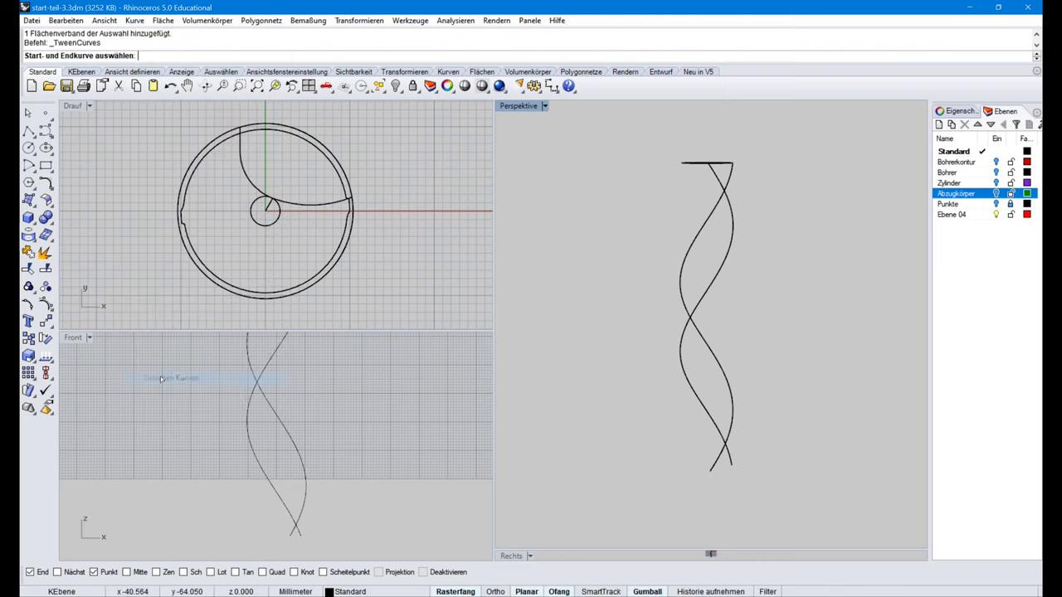
pyautogui.click(675, 273)
pyautogui.click(709, 275)
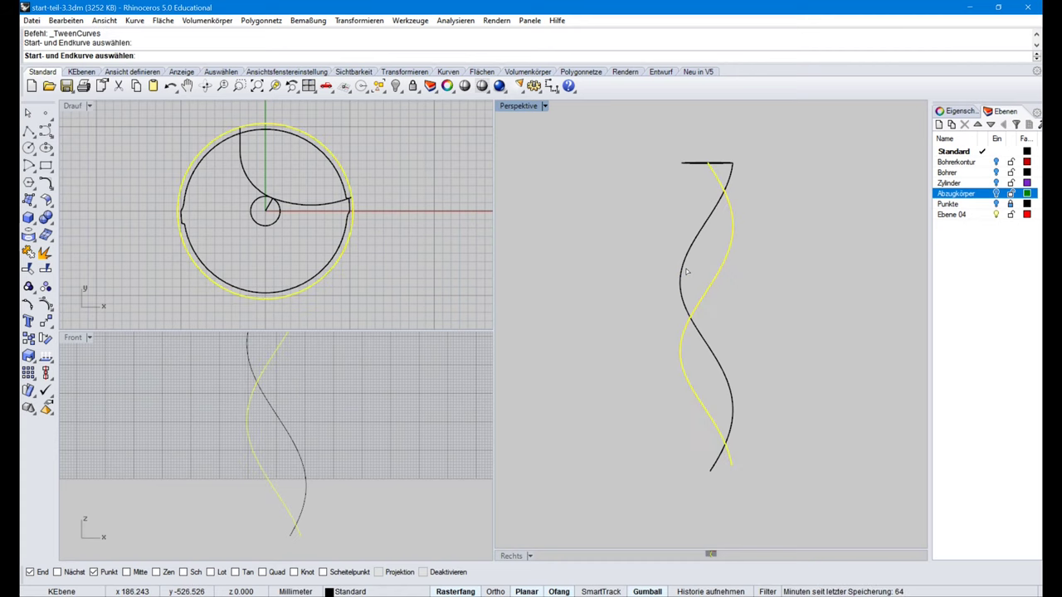
pyautogui.click(682, 267)
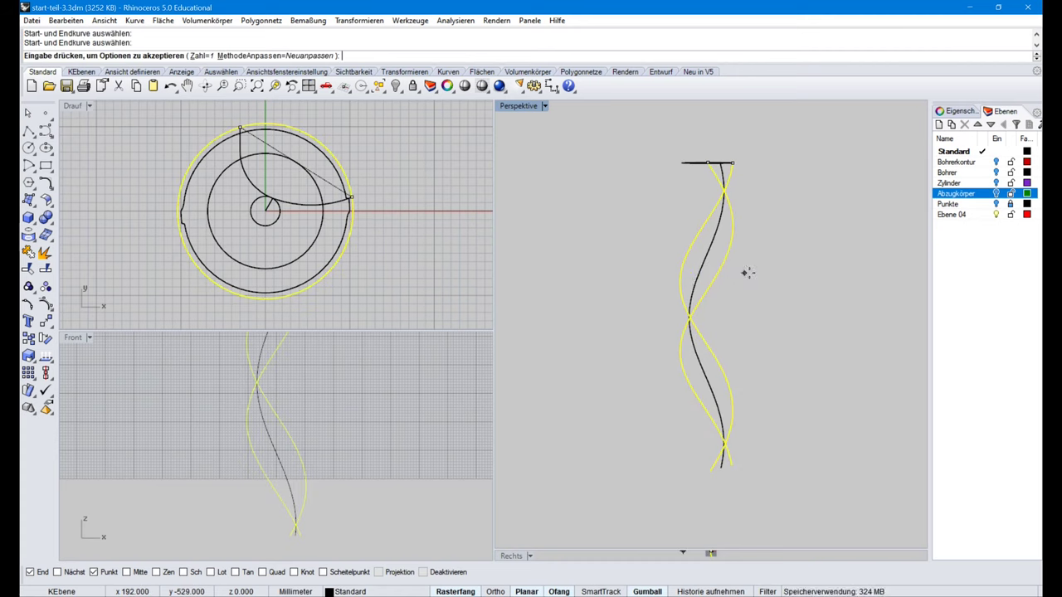
pyautogui.press('Return')
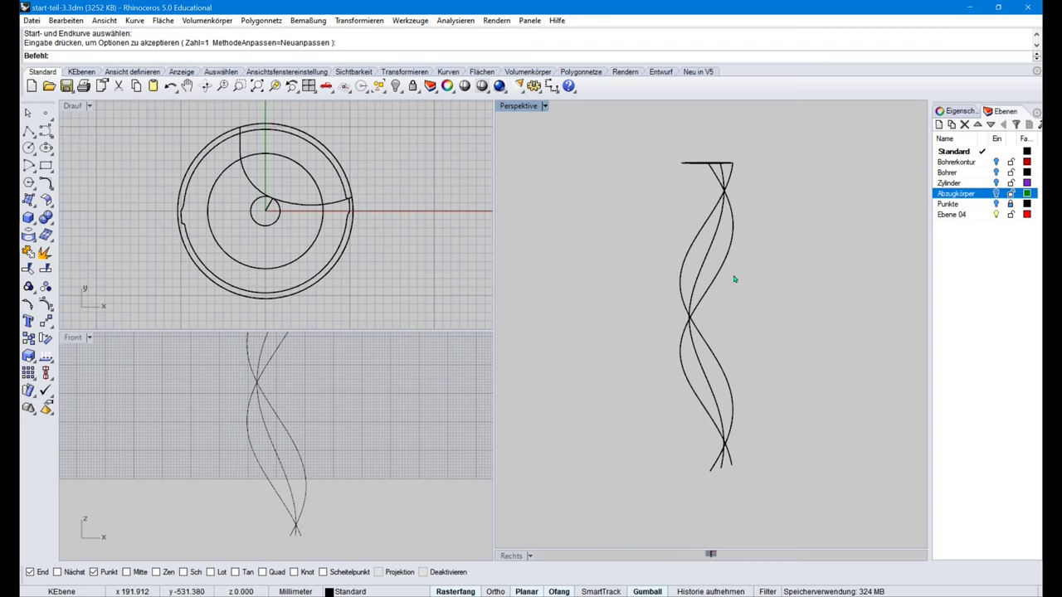
# Step: Delete both outer helices and select the remaining middle curve
pyautogui.click(724, 269)
pyautogui.press('Delete')
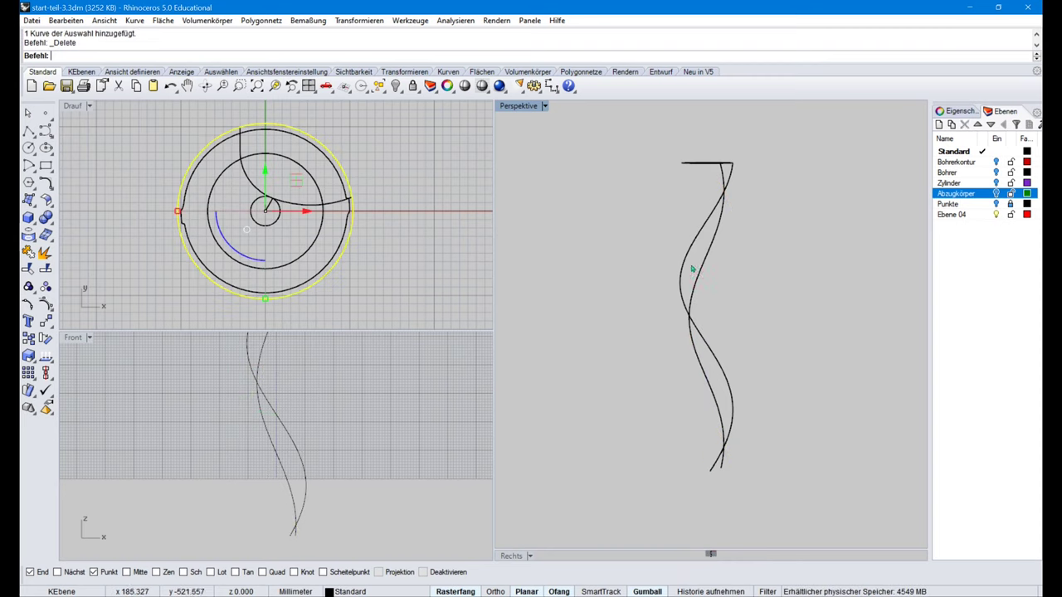
pyautogui.click(681, 267)
pyautogui.press('Delete')
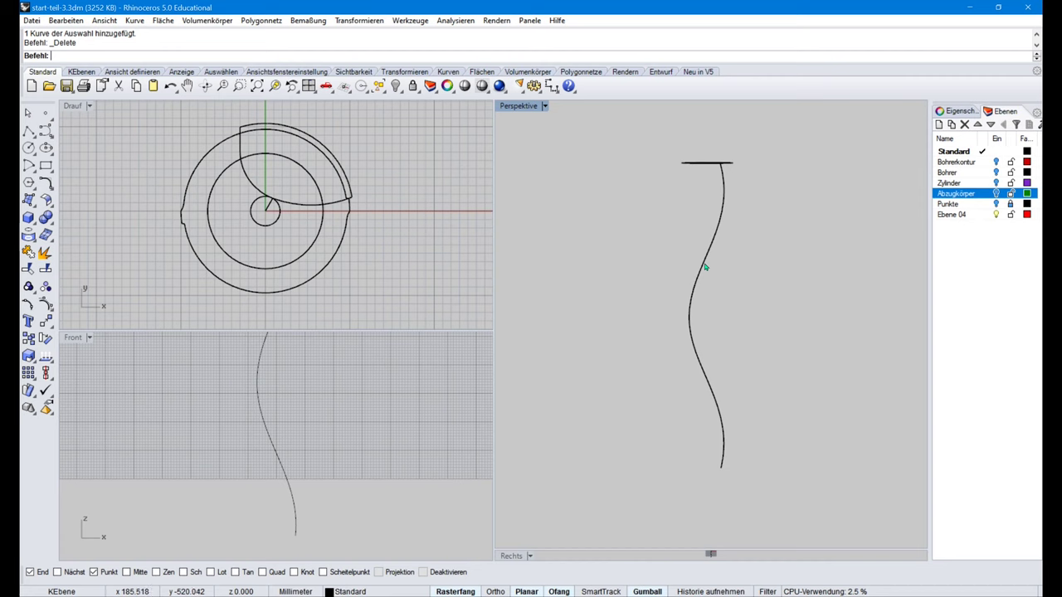
pyautogui.click(706, 267)
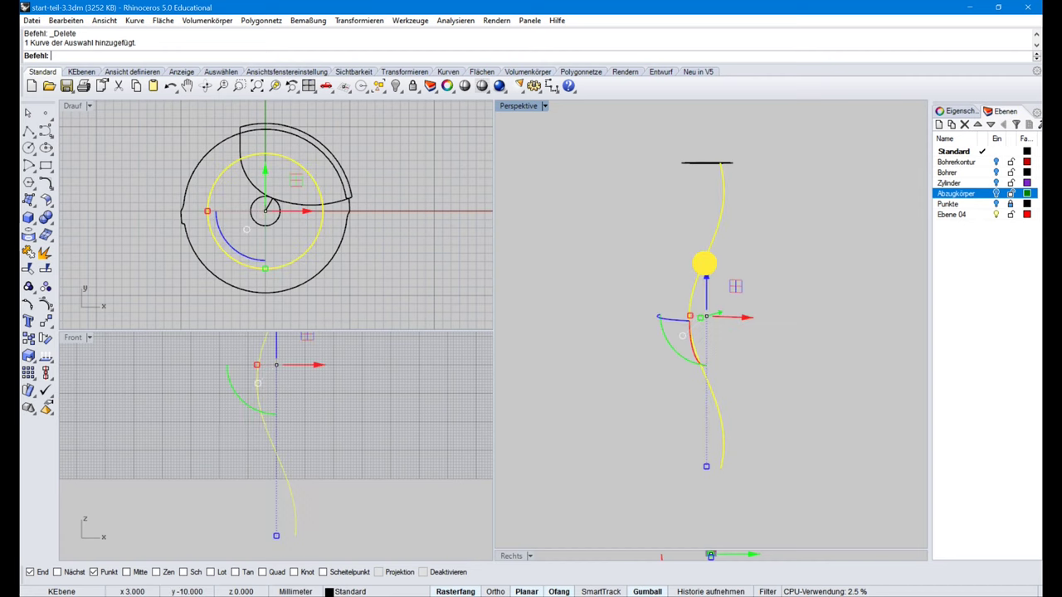
# Step: Copy the middle helix in place, put one instance on the Ebene 04 layer, and hide that layer
pyautogui.click(356, 20)
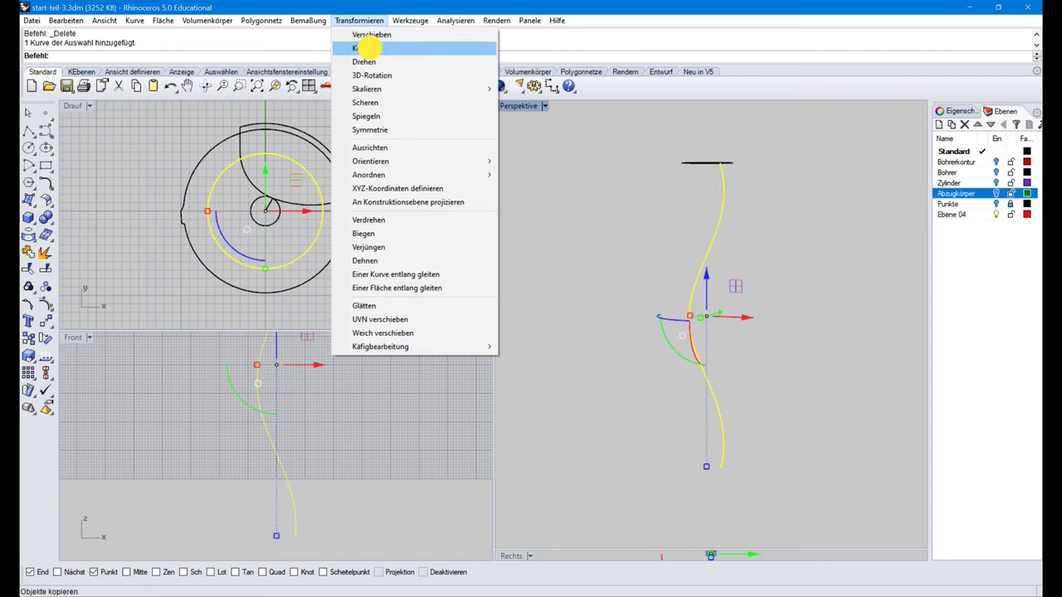
pyautogui.click(365, 48)
pyautogui.click(131, 54)
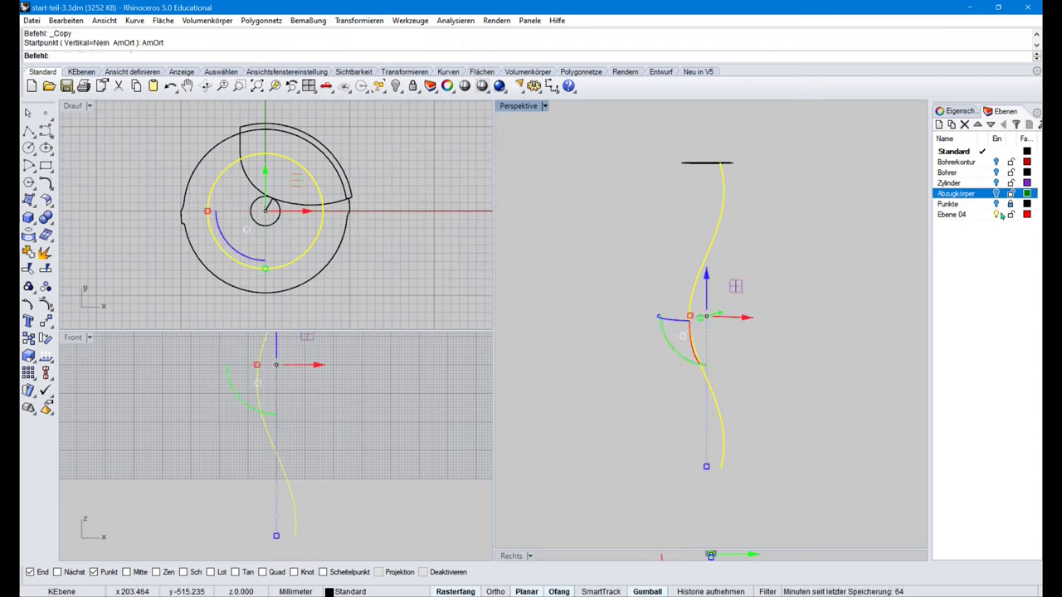
pyautogui.click(356, 591)
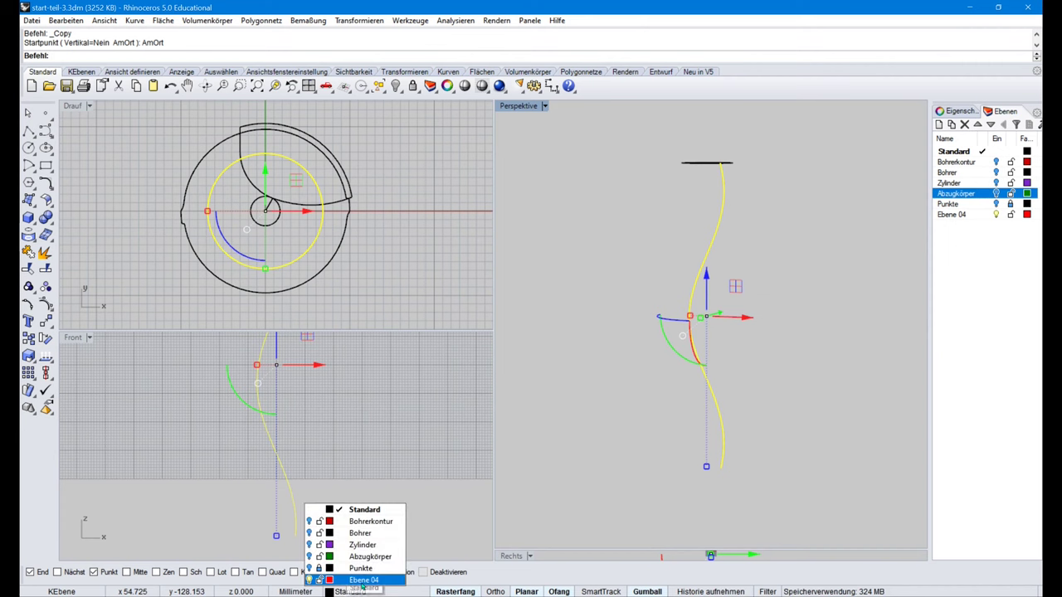
pyautogui.click(363, 580)
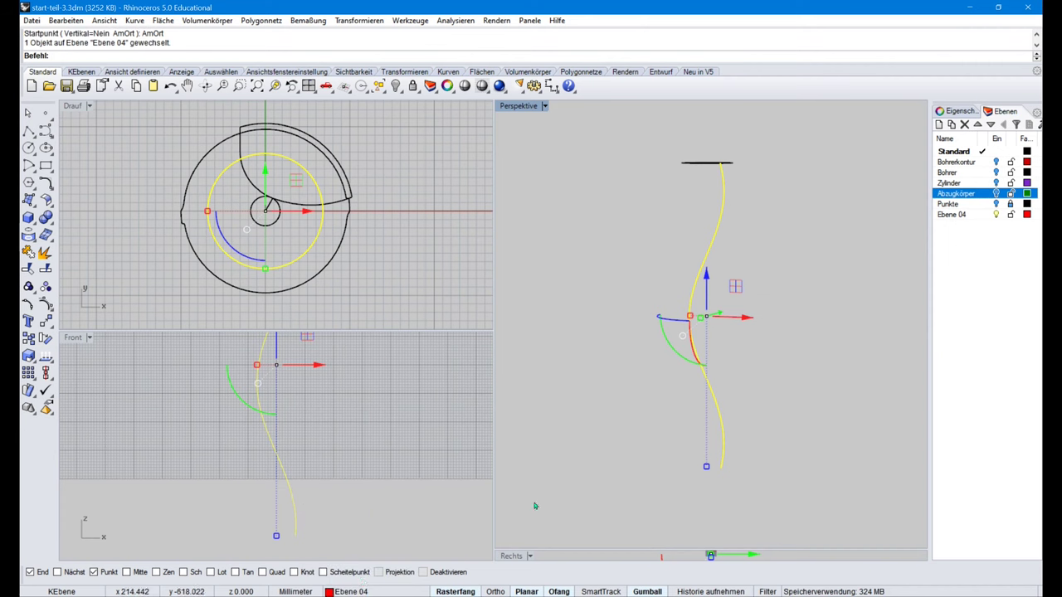
pyautogui.click(278, 528)
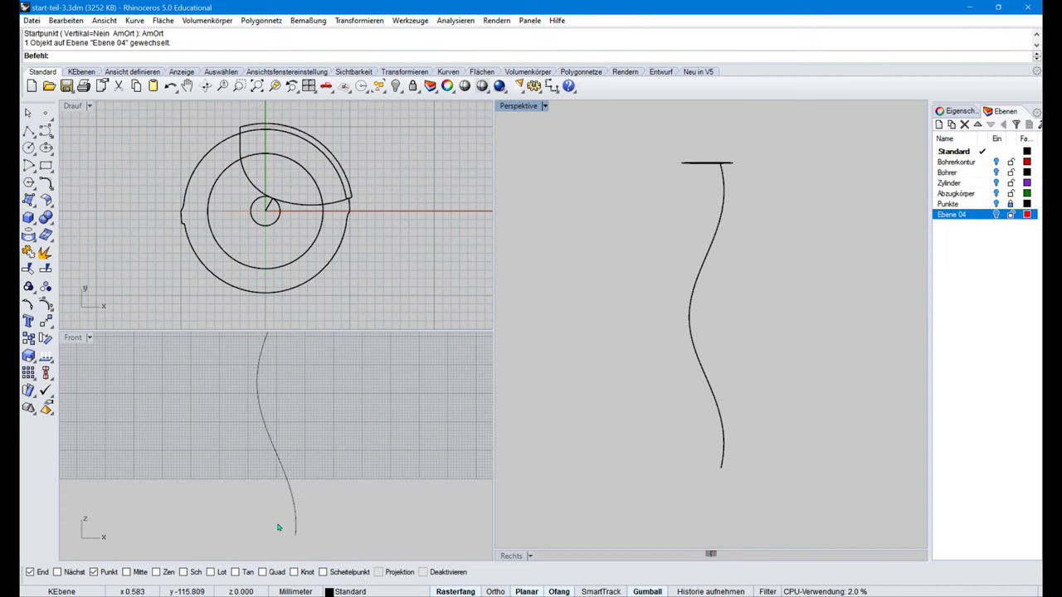
# Step: Draw a horizontal line about 20 mm long across the helix at height -100 in the front view
pyautogui.click(28, 130)
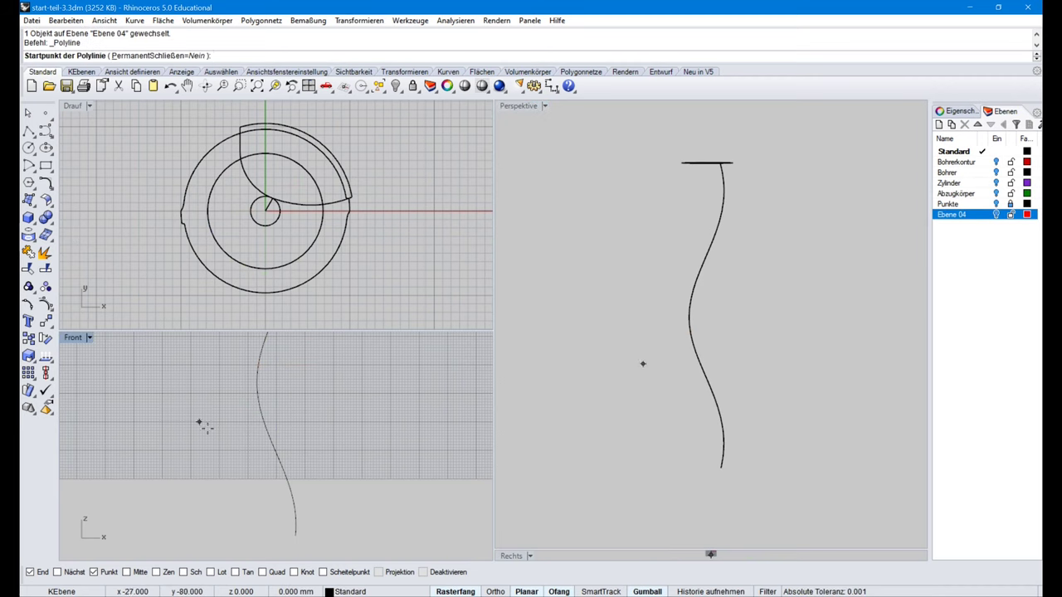
pyautogui.click(253, 478)
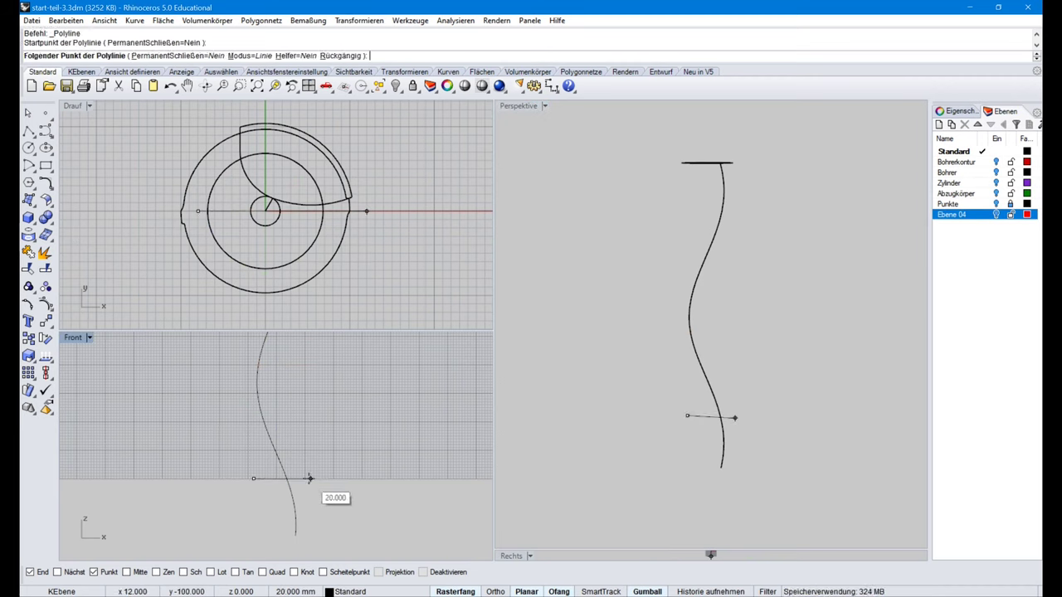
pyautogui.click(309, 479)
pyautogui.press('Return')
# Step: Trim off the helix's lower end below the horizontal line, and delete the line
pyautogui.click(299, 479)
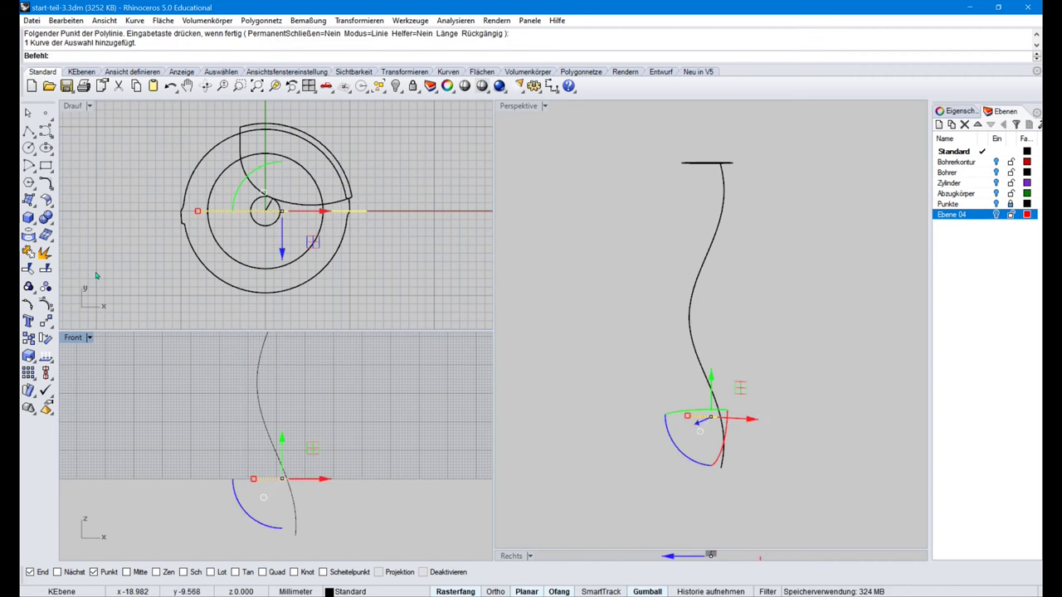
pyautogui.click(28, 251)
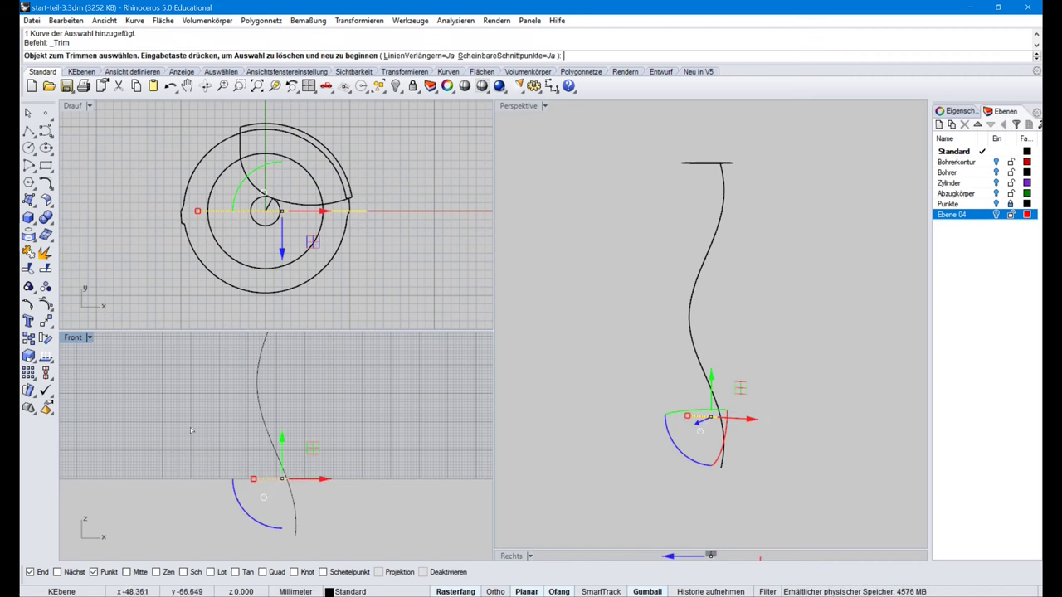
pyautogui.click(291, 510)
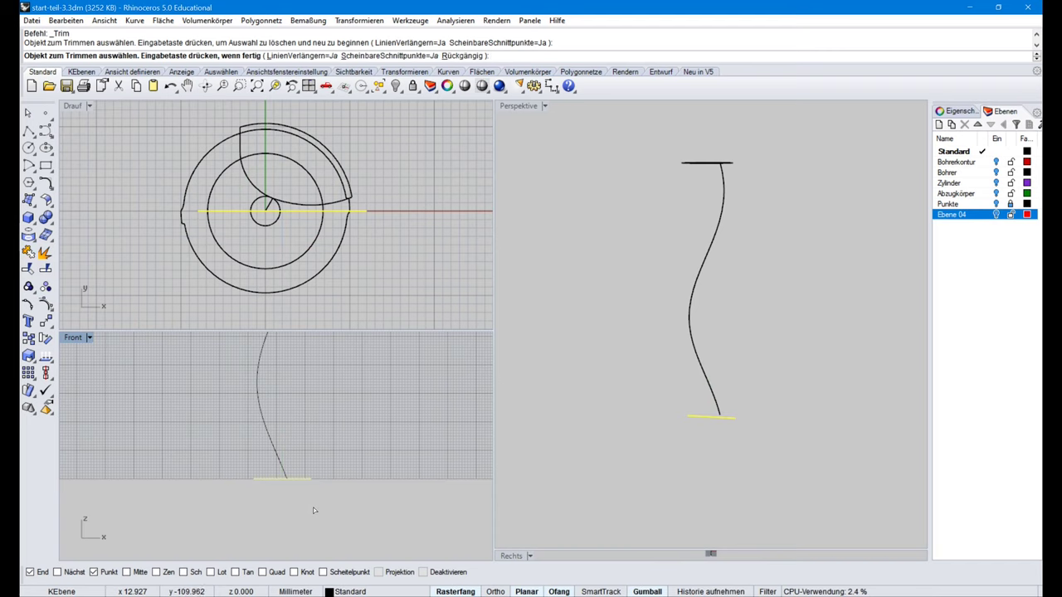
pyautogui.rightClick(708, 421)
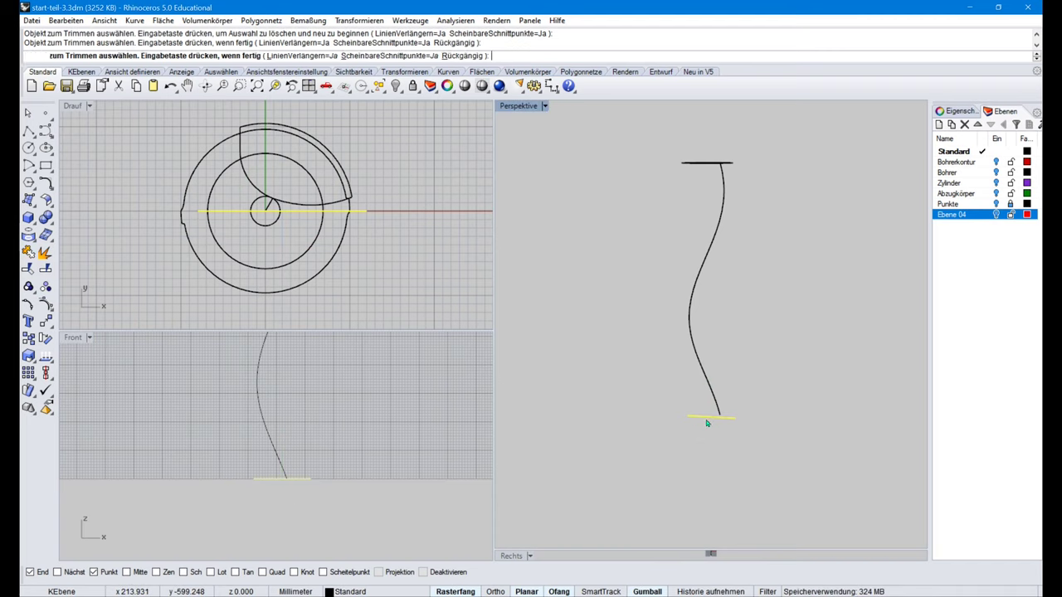
pyautogui.click(707, 419)
pyautogui.press('Delete')
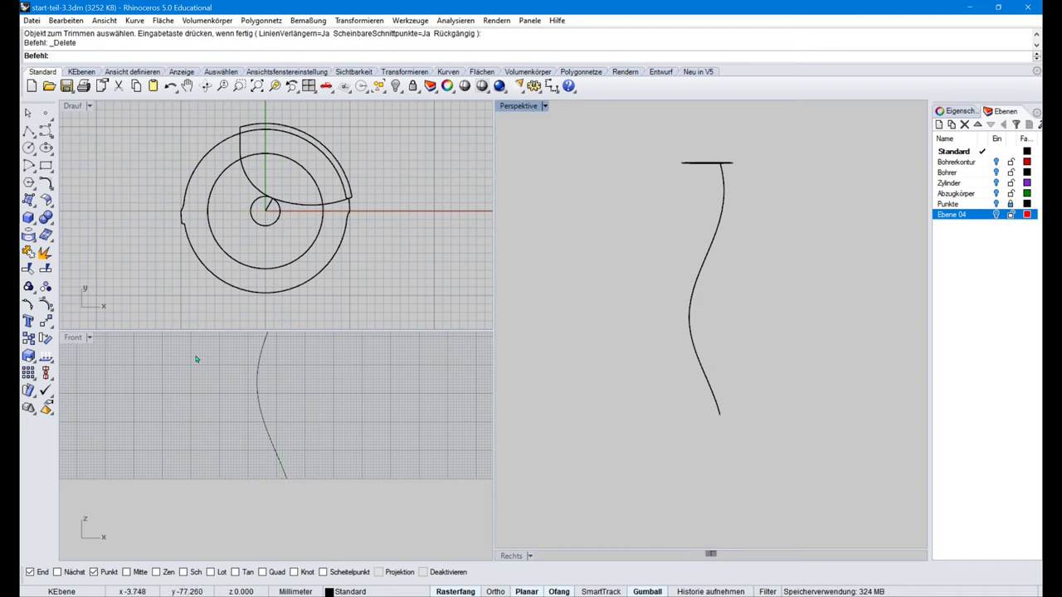
# Step: Mark the trimmed helix's lower end with a point and extend the curve from there with a straight line about 22 mm long
pyautogui.click(45, 113)
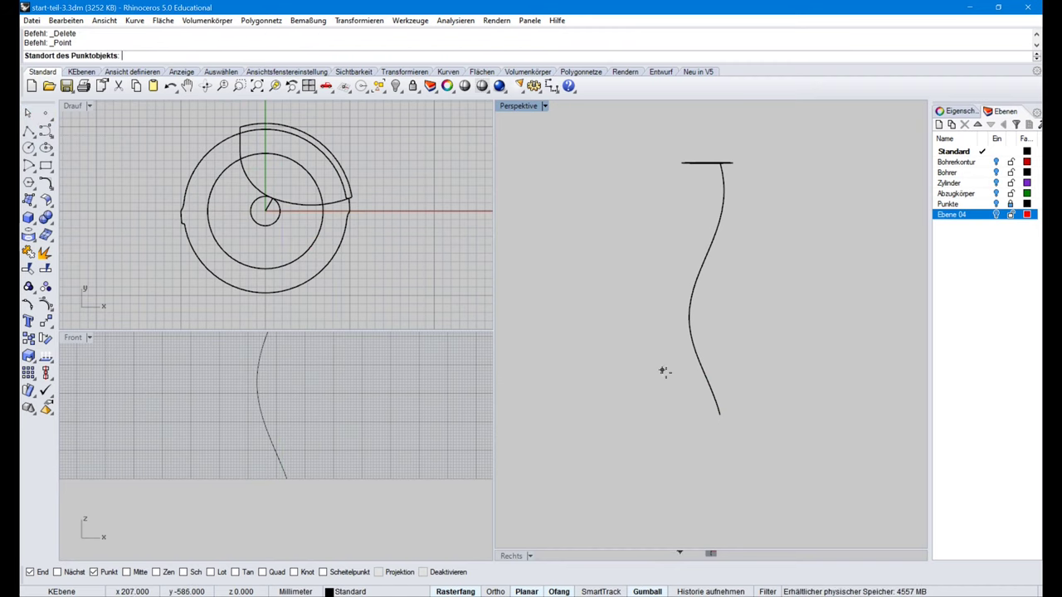
pyautogui.click(719, 418)
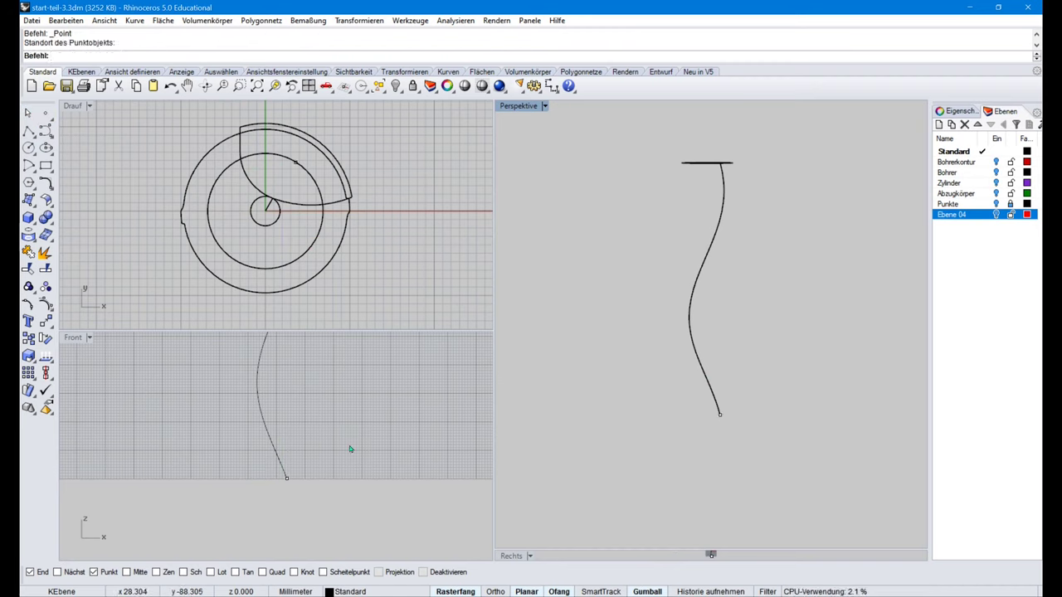
pyautogui.moveTo(764, 389); pyautogui.dragTo(561, 382, button='right')
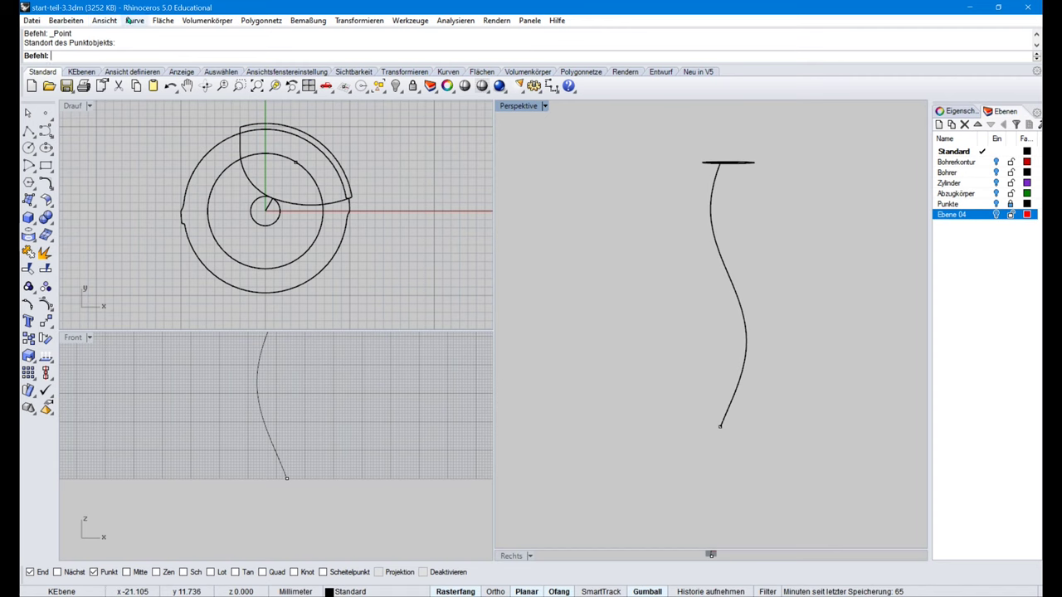
pyautogui.click(132, 21)
pyautogui.moveTo(189, 253)
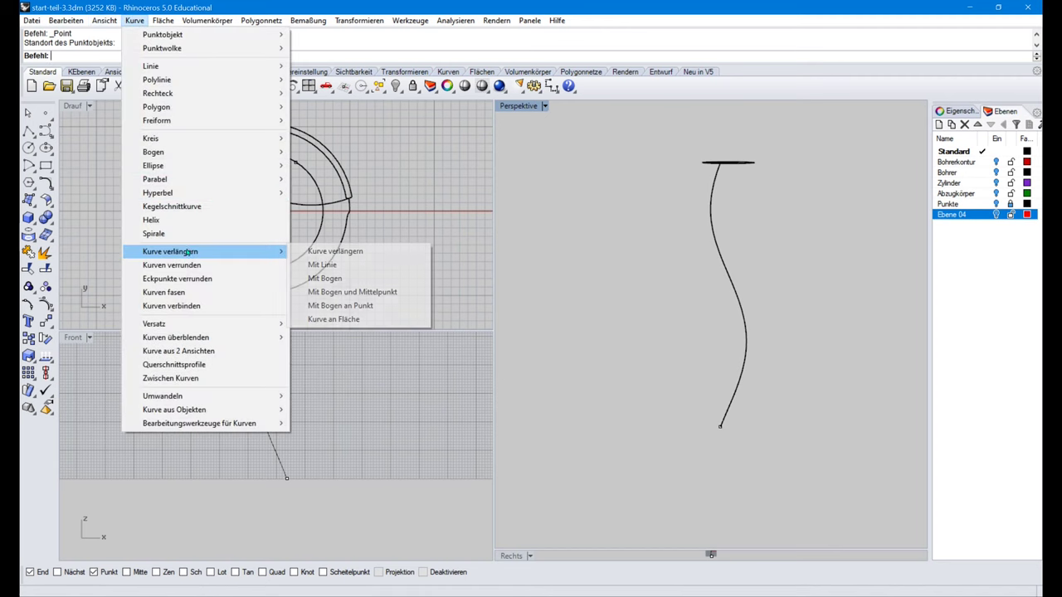
pyautogui.click(324, 265)
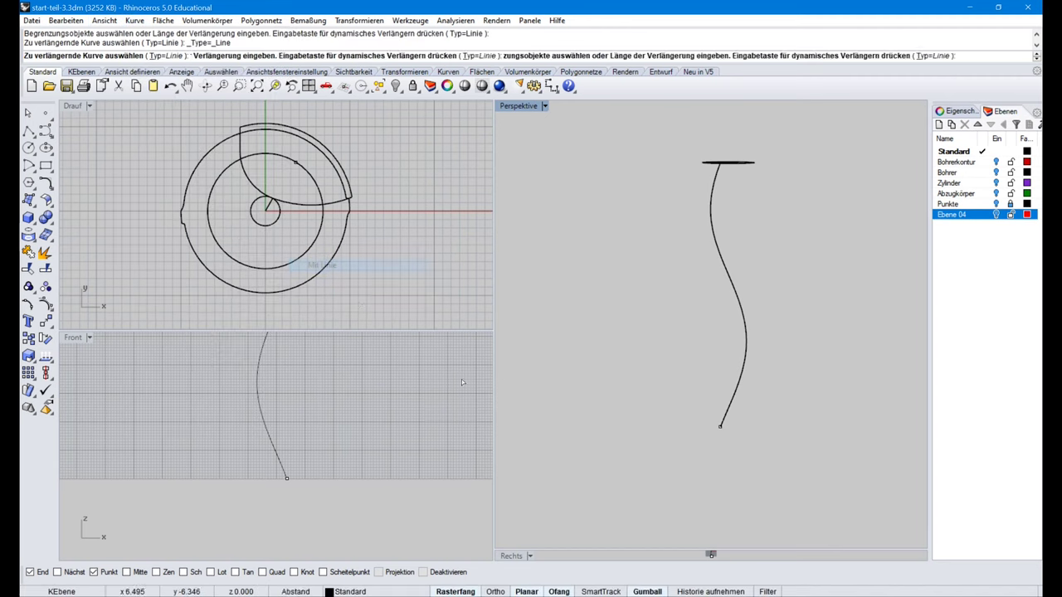
pyautogui.click(719, 416)
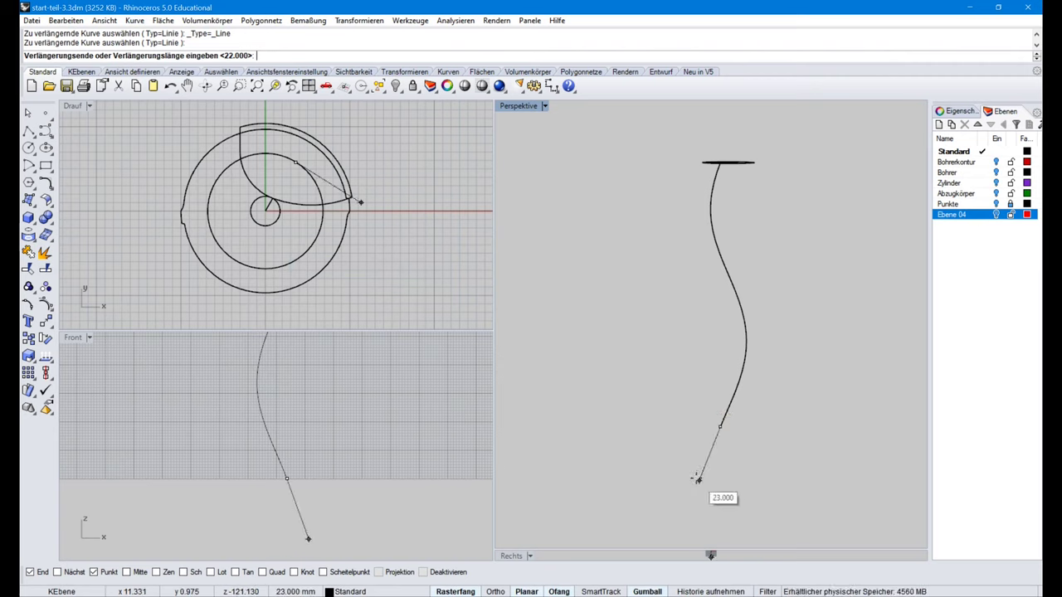
pyautogui.click(700, 480)
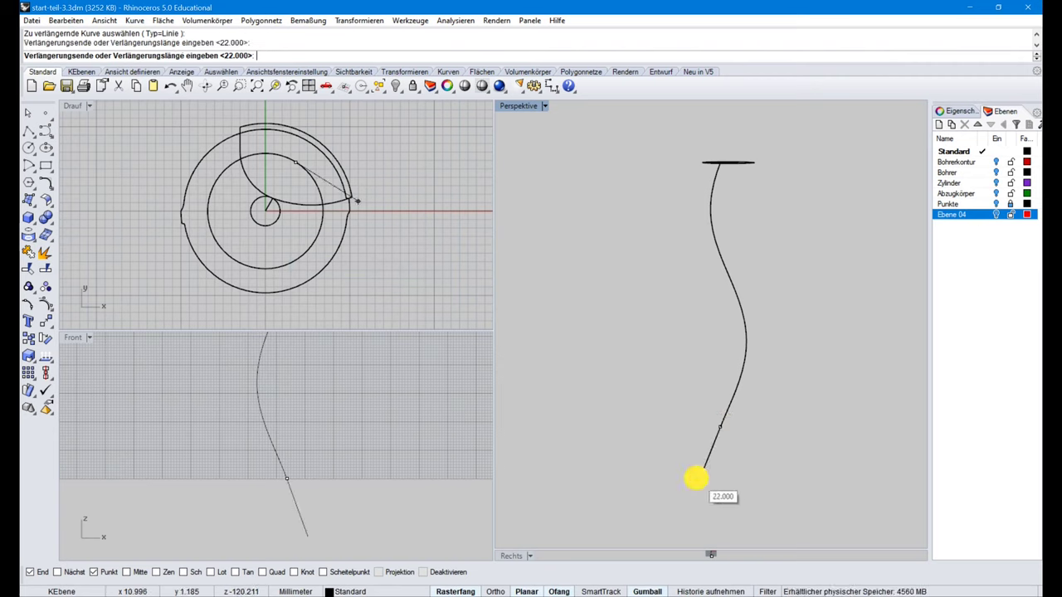
pyautogui.rightClick(747, 464)
# Step: Place a point at the lower end of the straight extension
pyautogui.click(359, 21)
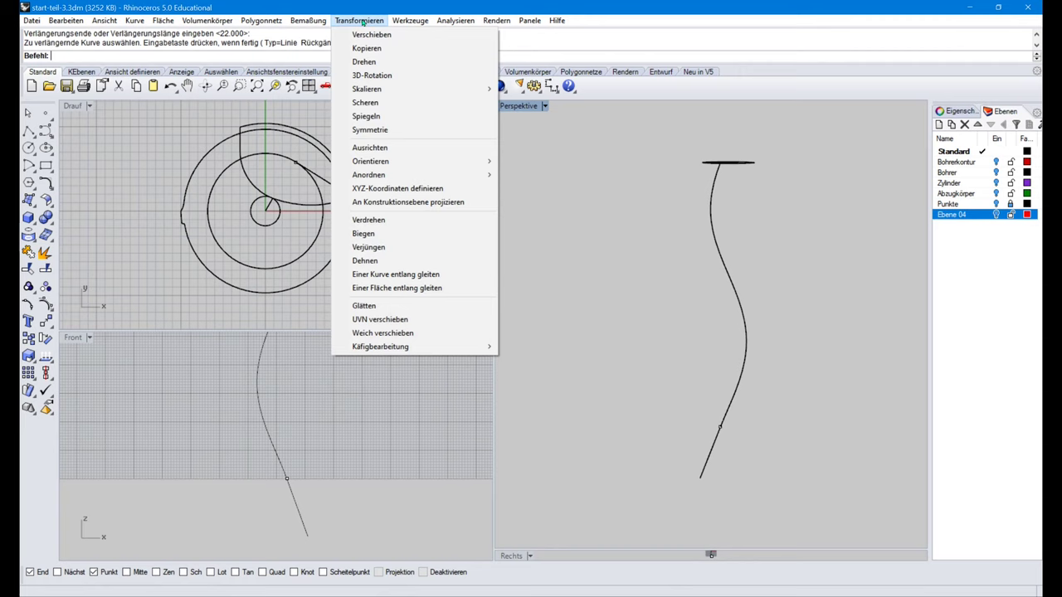
pyautogui.click(523, 176)
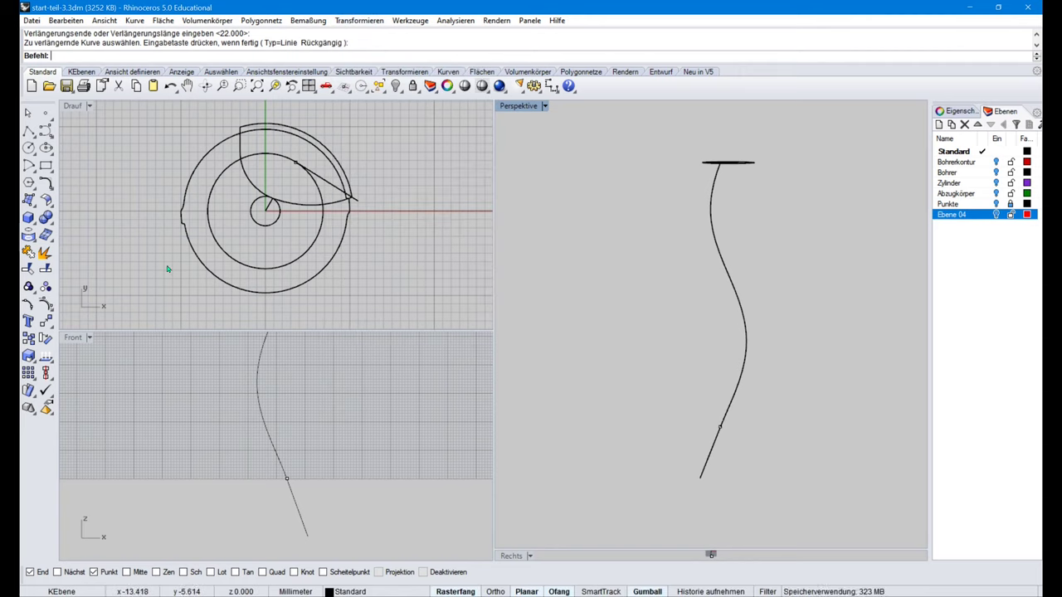
pyautogui.click(46, 113)
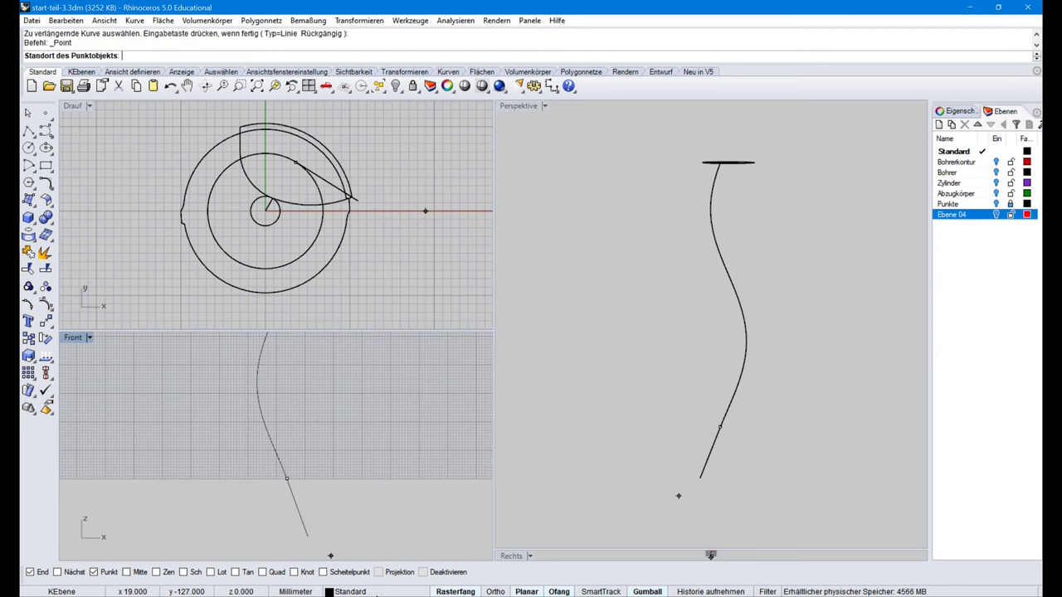
pyautogui.click(308, 537)
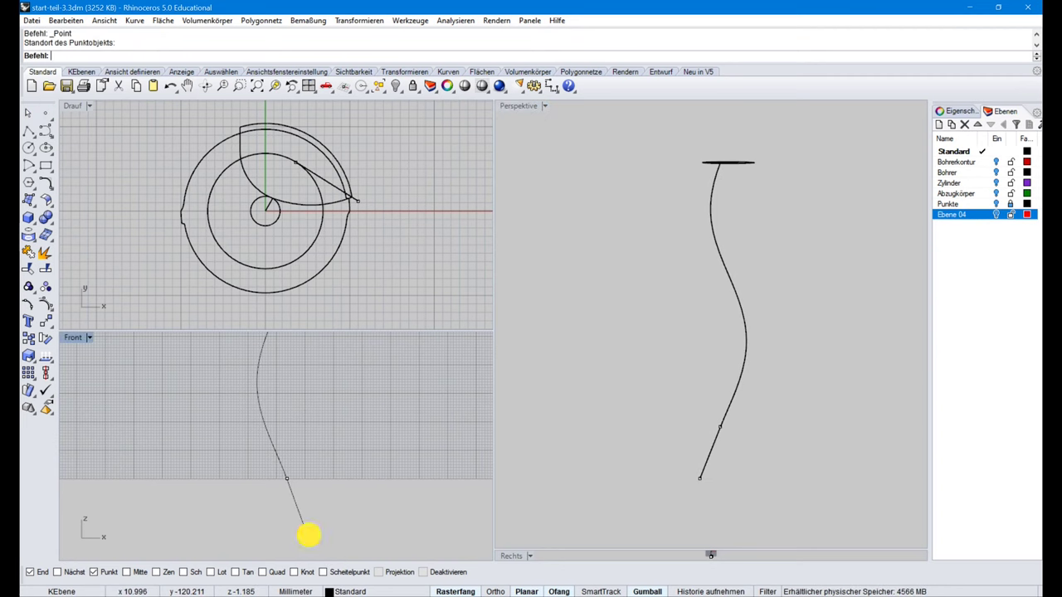
# Step: Offset a copy of the extension's end point 6 mm upward in the front view
pyautogui.click(309, 540)
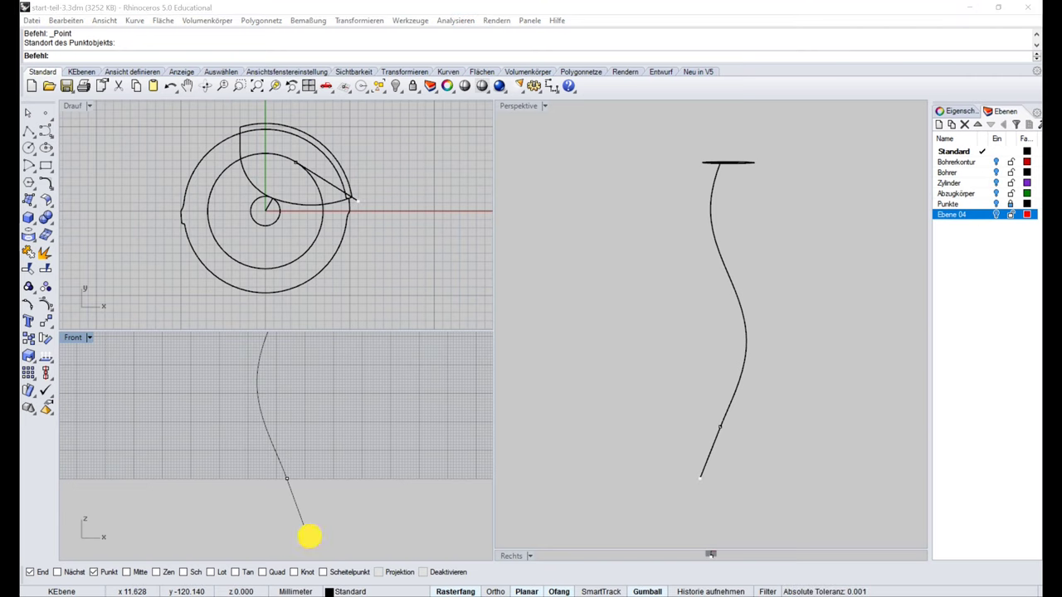
pyautogui.click(349, 559)
pyautogui.hotkey('alt', 'Up')
pyautogui.hotkey('alt', 'Up')
pyautogui.hotkey('alt', 'Up')
pyautogui.hotkey('alt', 'Up')
pyautogui.hotkey('alt', 'Up')
pyautogui.hotkey('alt', 'Up')
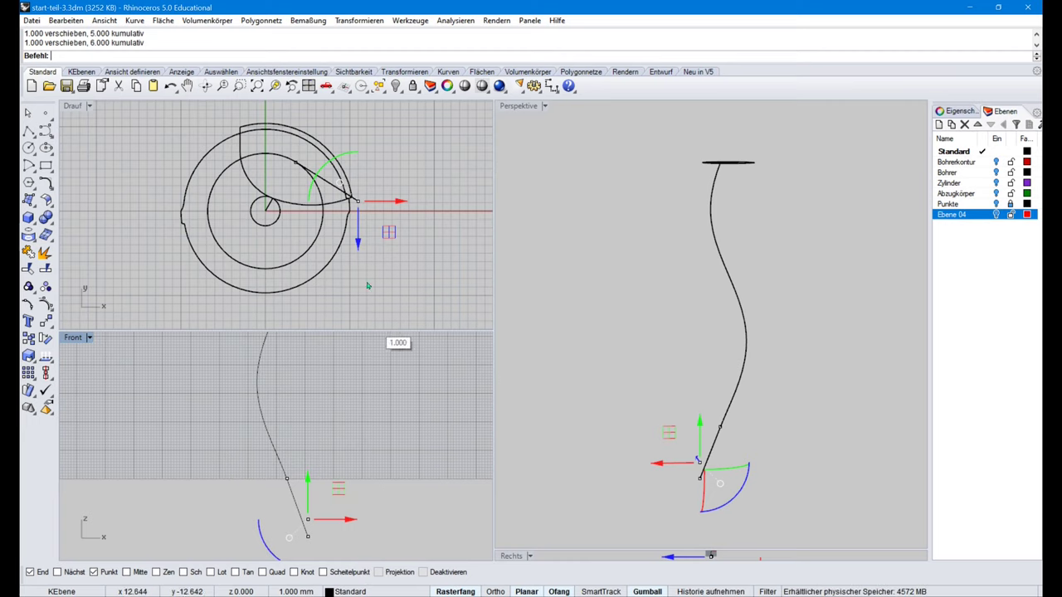
# Step: Nudge the raised point copy 2 mm along positive y and 1 mm along positive x in the top view
pyautogui.click(363, 201)
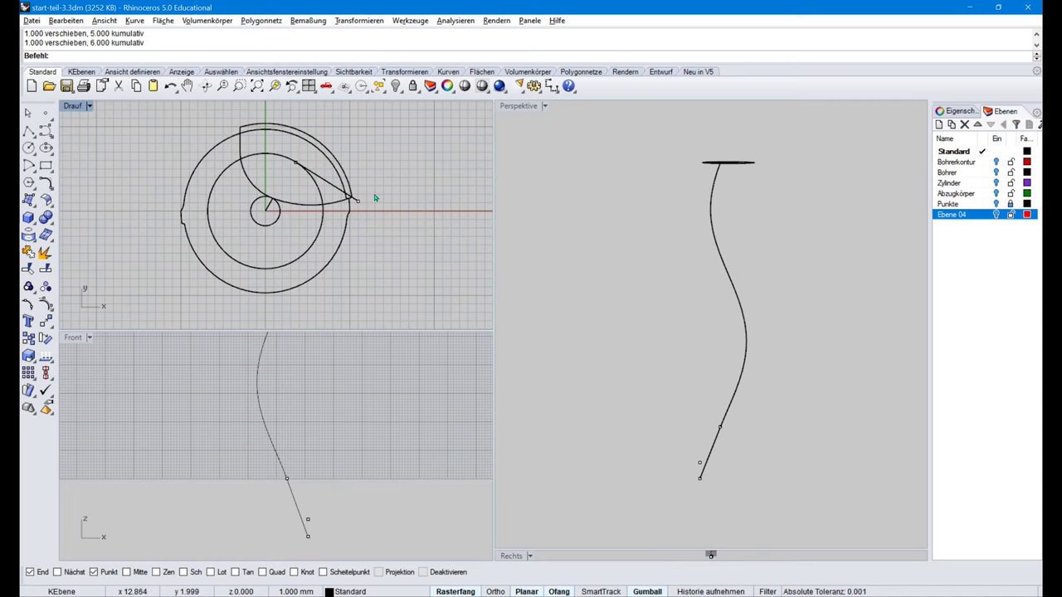
pyautogui.click(362, 200)
pyautogui.press('Escape')
pyautogui.click(361, 200)
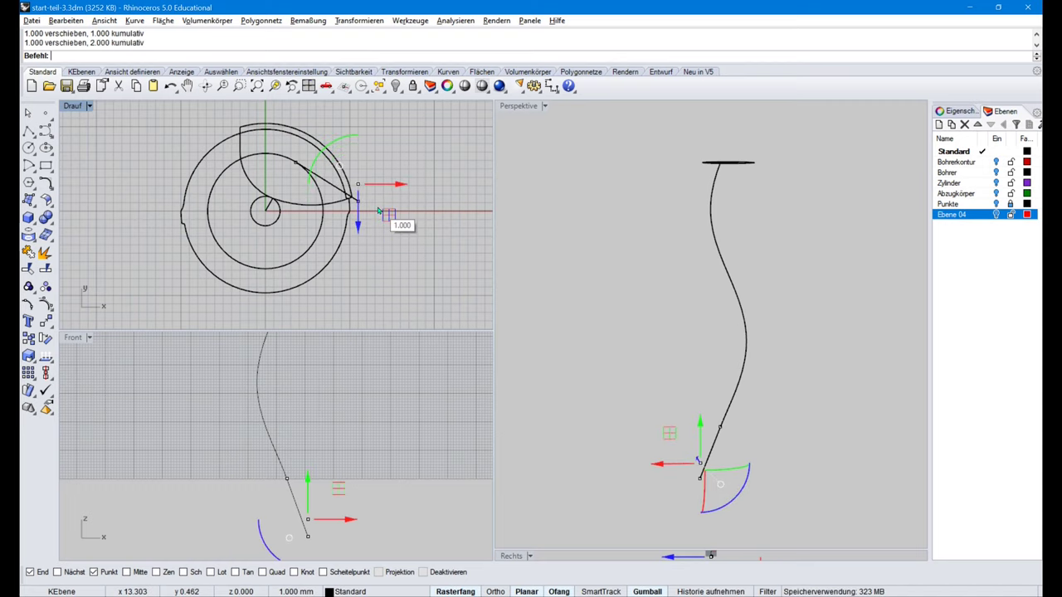
pyautogui.hotkey('alt', 'Right')
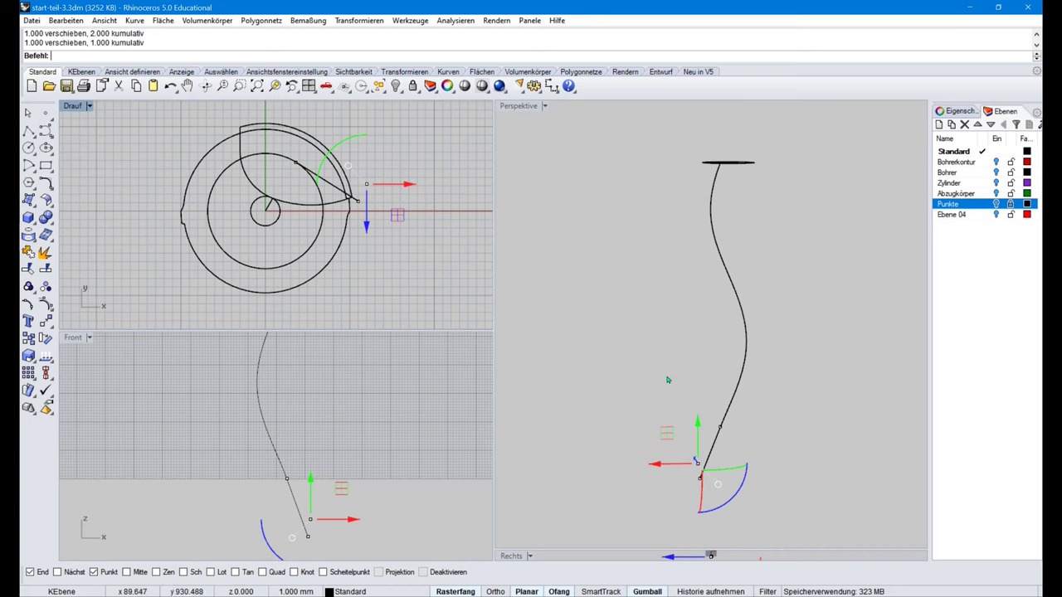
# Step: Bend the curve's straight end outward, using the extension's start and end as the spine and the offset point as the bend-through point
pyautogui.click(358, 20)
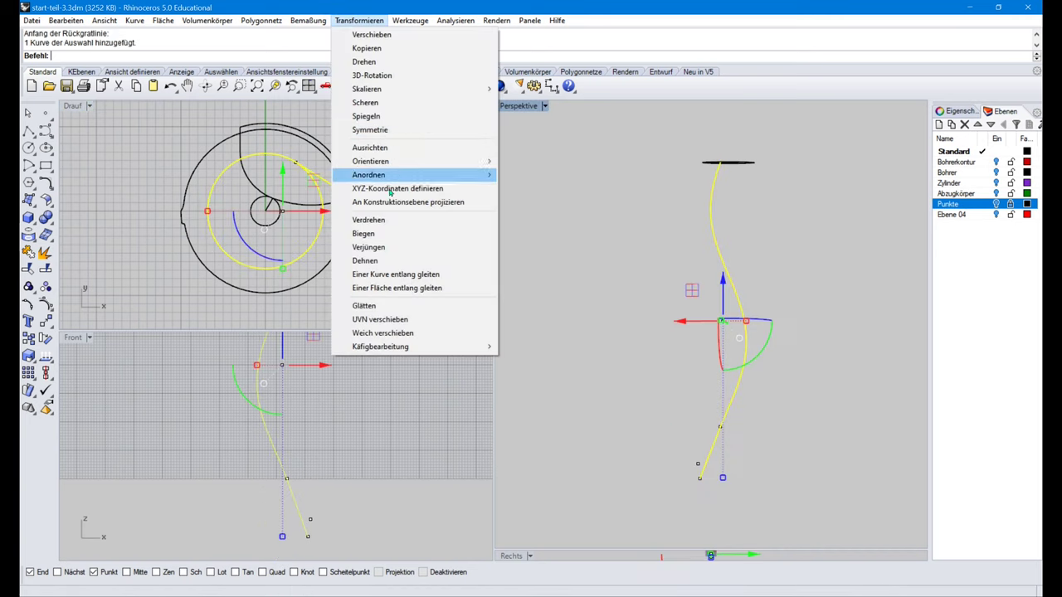
pyautogui.click(364, 233)
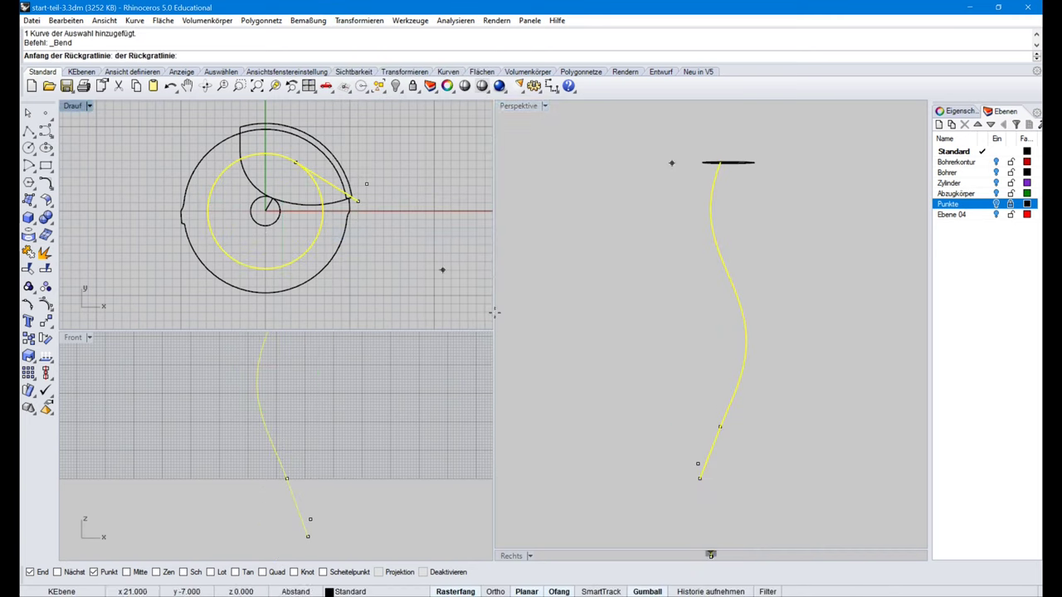
pyautogui.click(719, 428)
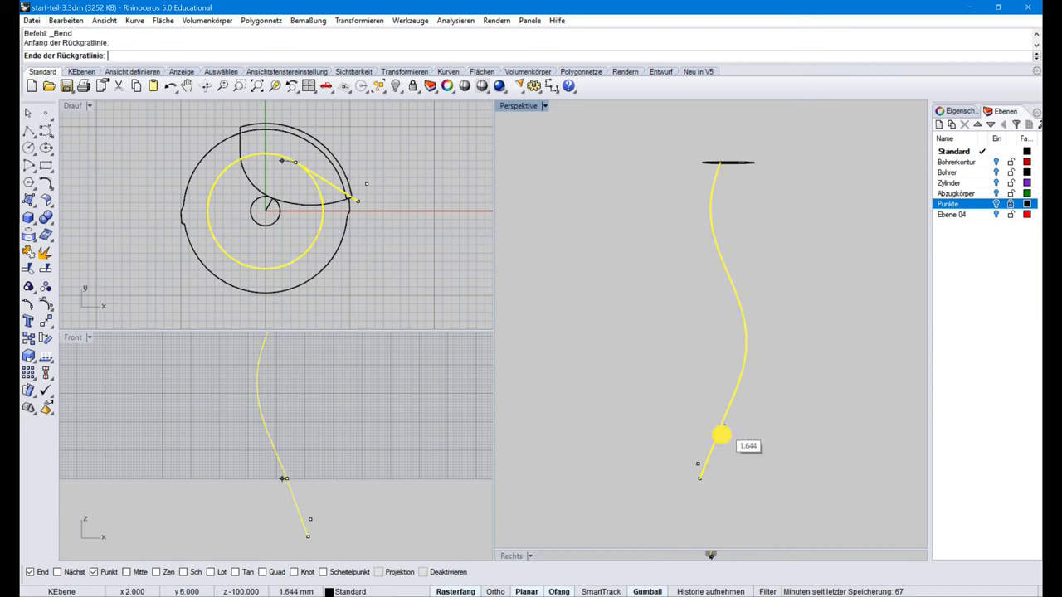
pyautogui.click(701, 478)
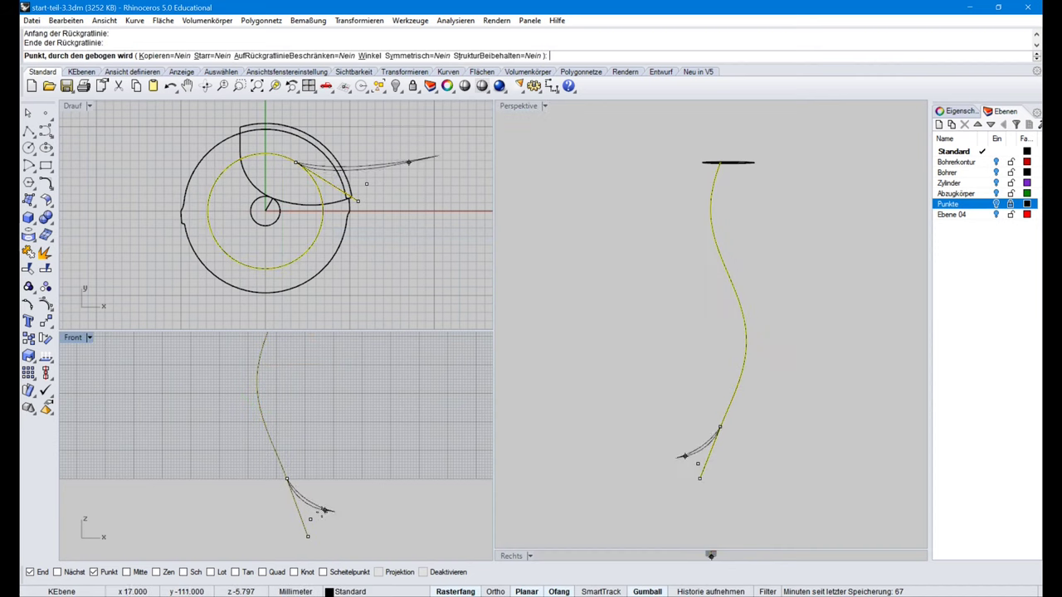
pyautogui.click(309, 518)
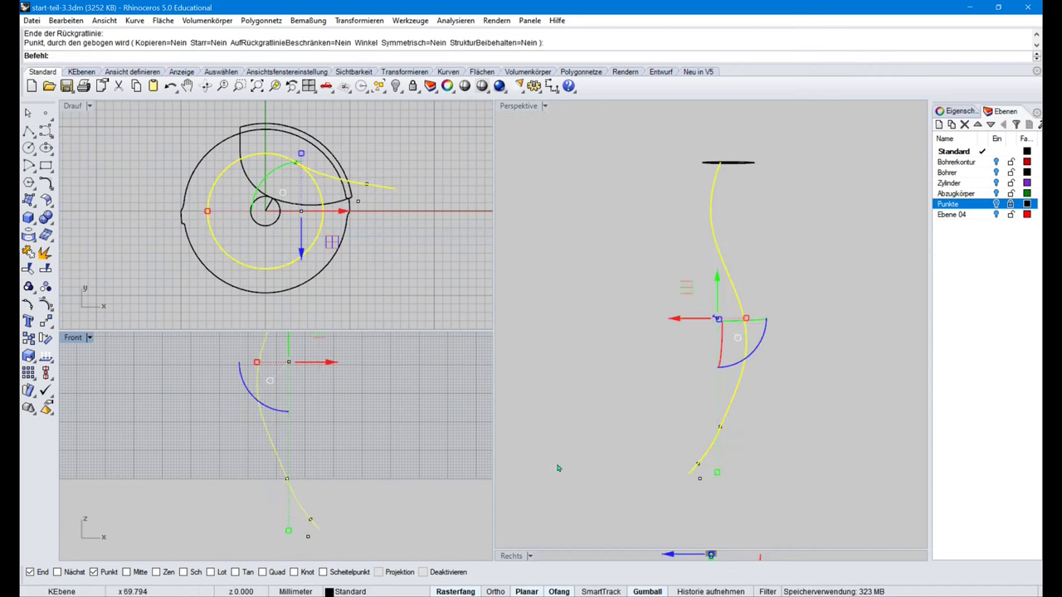
# Step: Show the layers Abzugkörper and Ebene 04 and set the perspective view to wireframe display
pyautogui.moveTo(751, 462); pyautogui.dragTo(705, 462, button='right')
pyautogui.rightClick(780, 459)
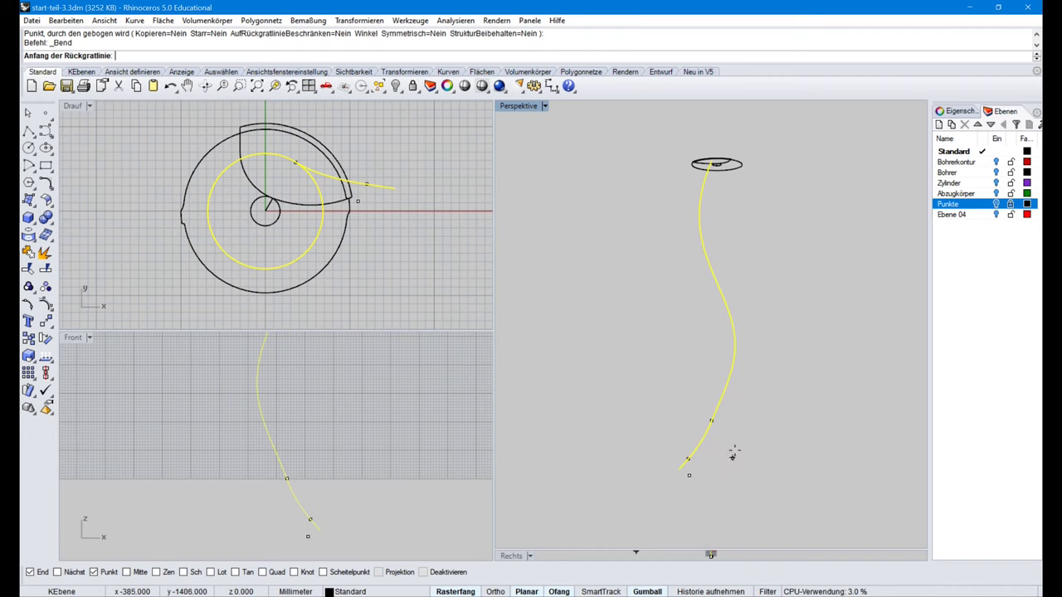
pyautogui.click(987, 193)
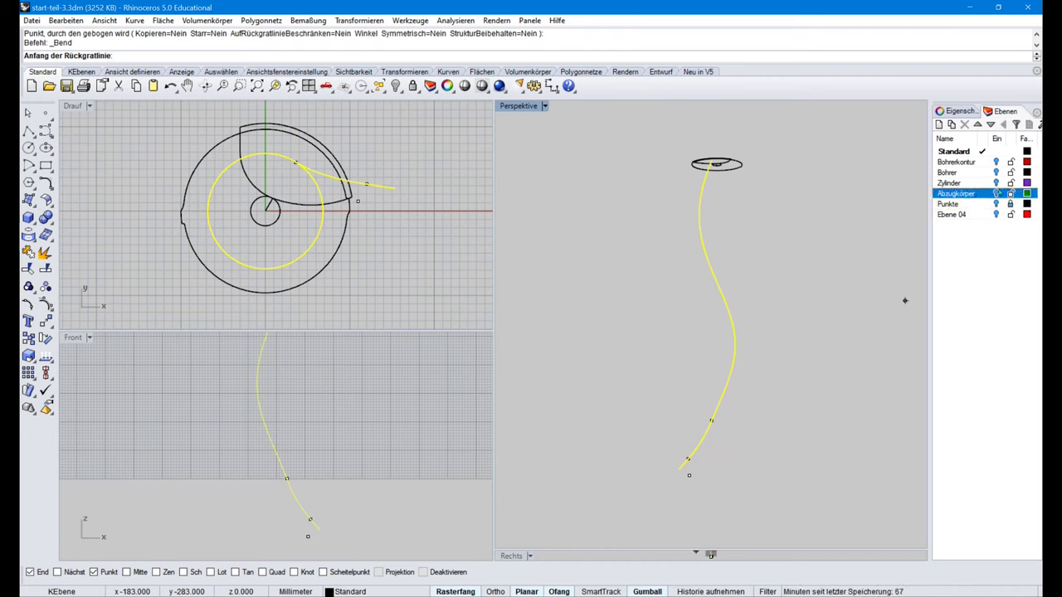
pyautogui.click(998, 194)
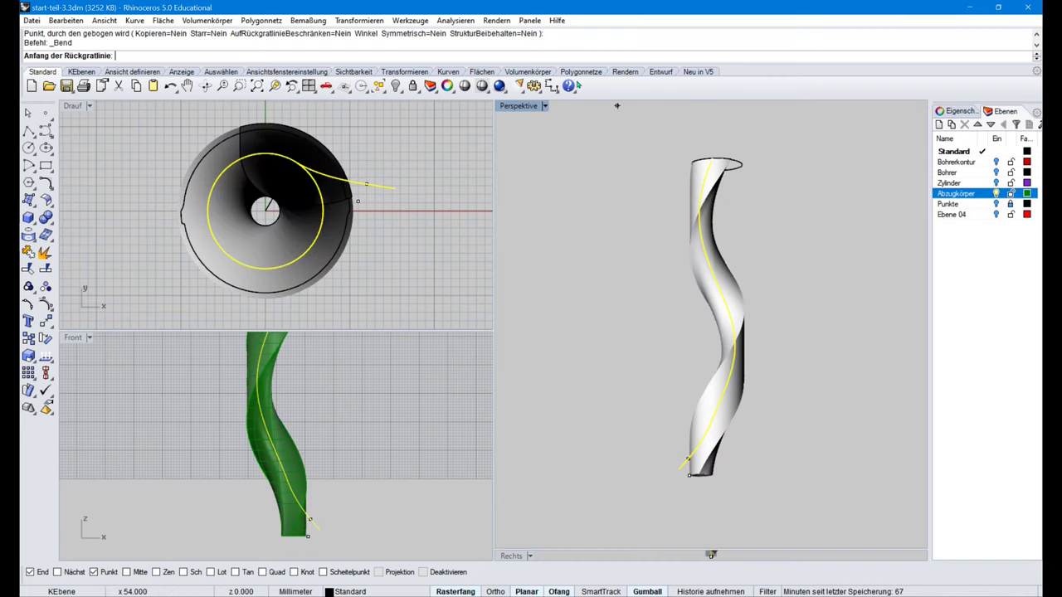
pyautogui.click(524, 107)
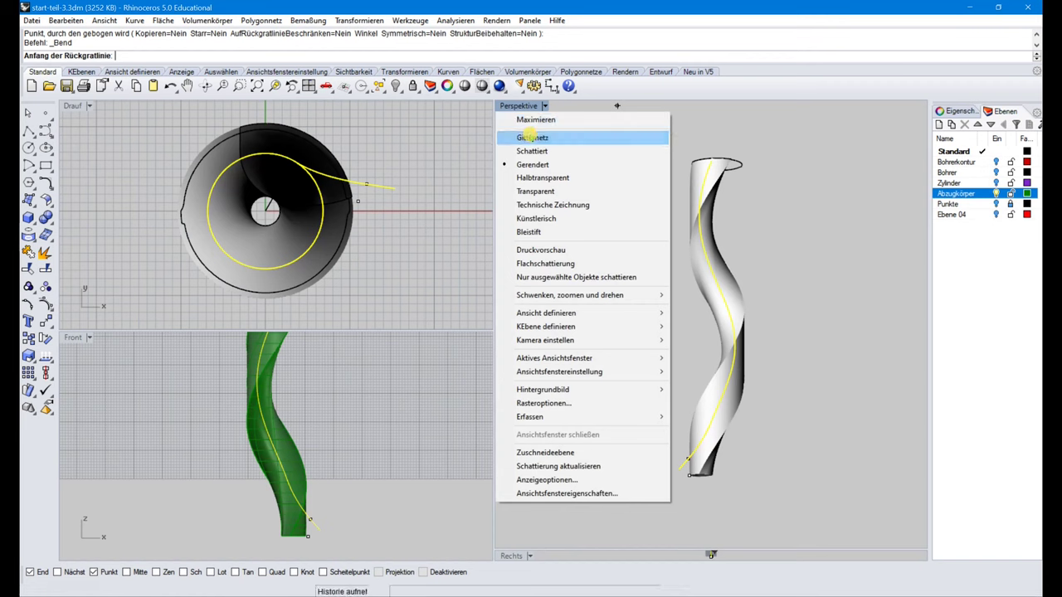
pyautogui.click(532, 136)
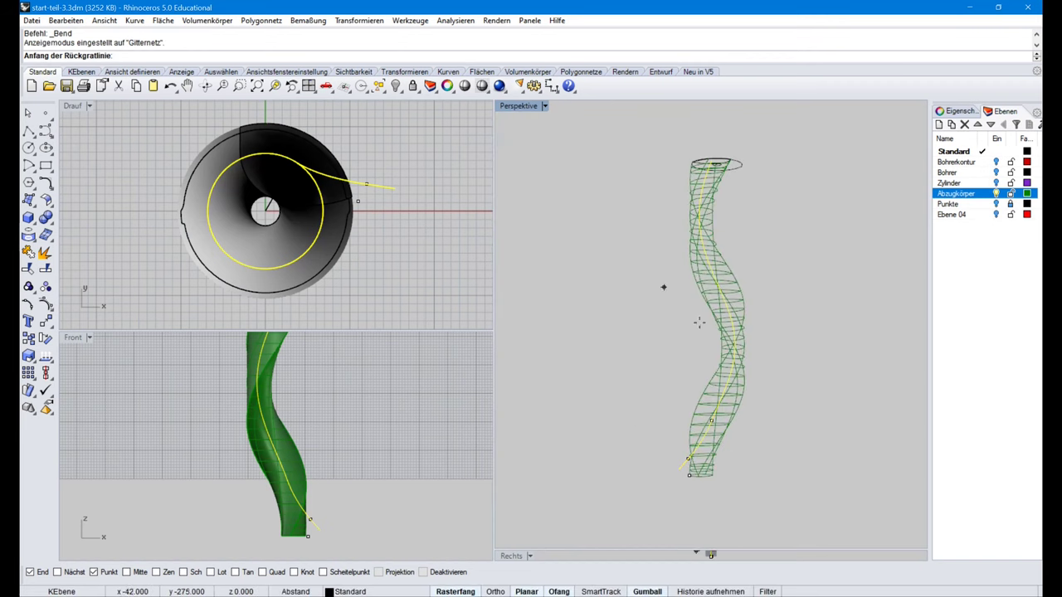
pyautogui.click(997, 214)
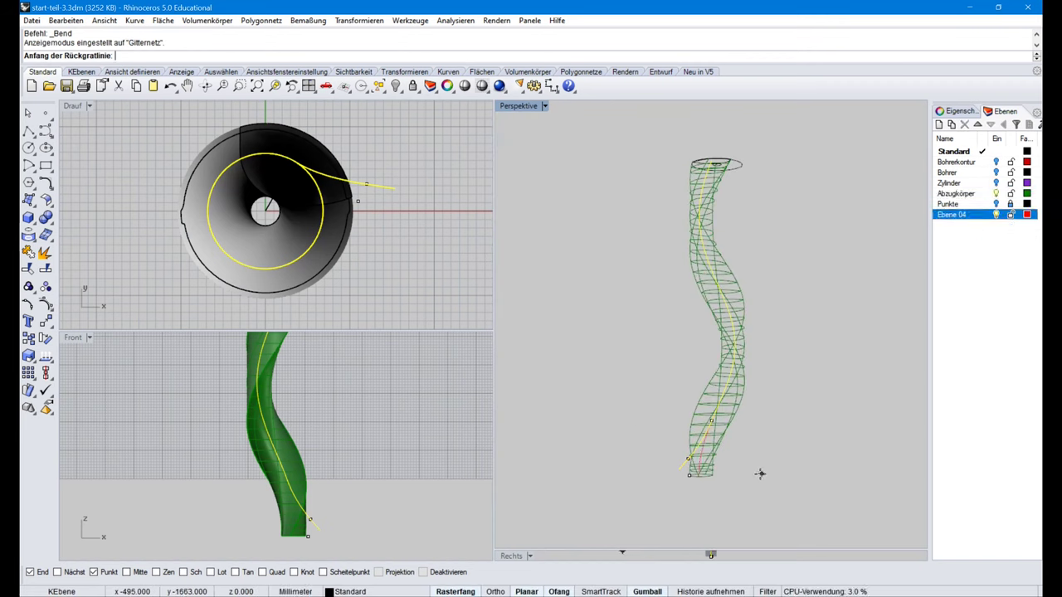
pyautogui.moveTo(762, 479); pyautogui.dragTo(706, 456, button='right')
pyautogui.scroll(3, 636, 418)
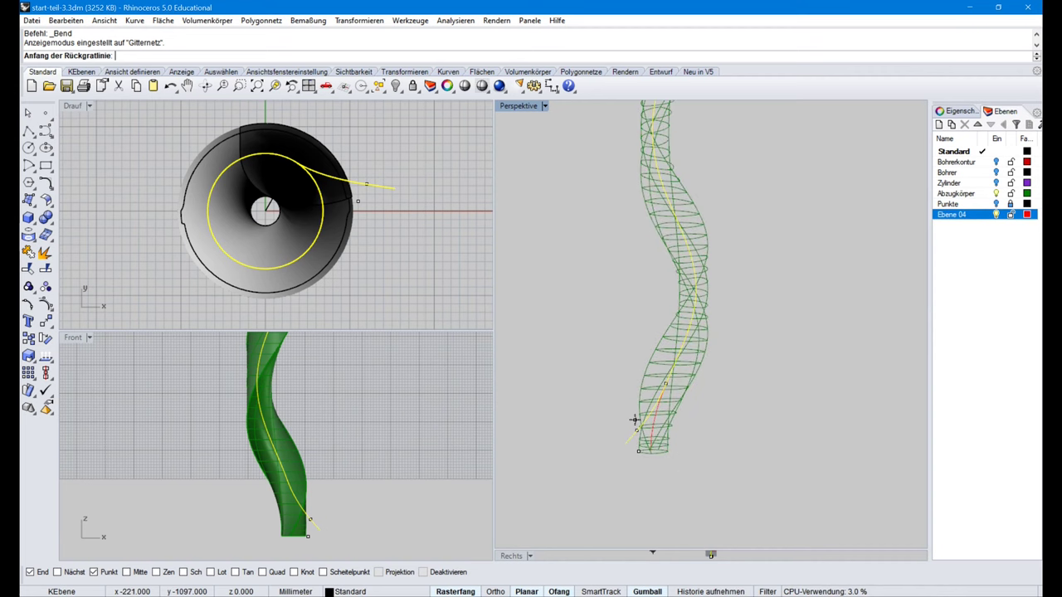
pyautogui.scroll(2, 637, 420)
pyautogui.rightClick(736, 446)
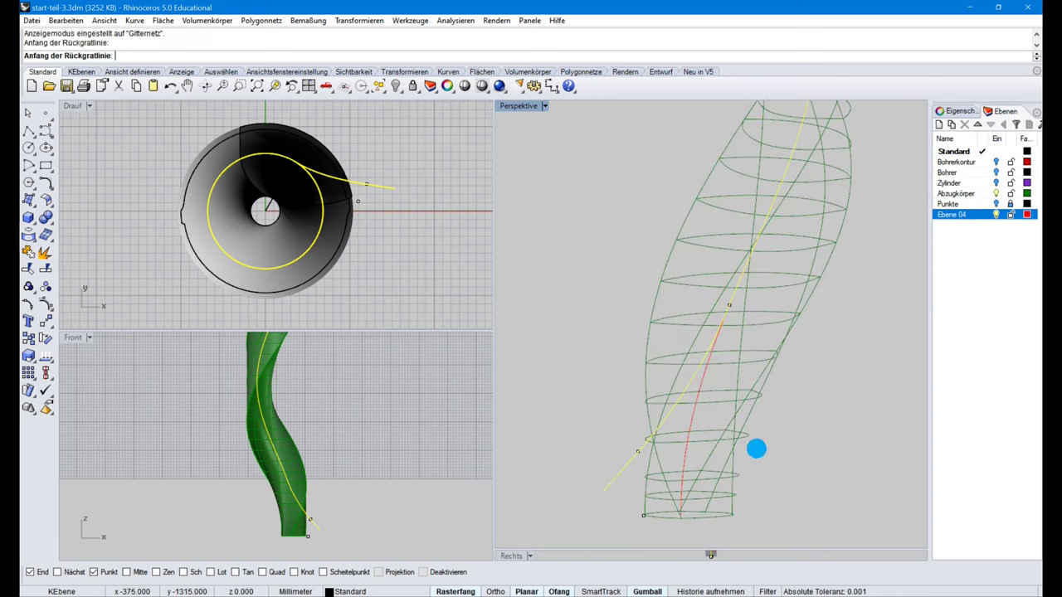
# Step: Try to bend the uncapped cutting body's lower end outward, with the straight extension as spine and the offset point as bend-through point
pyautogui.click(735, 443)
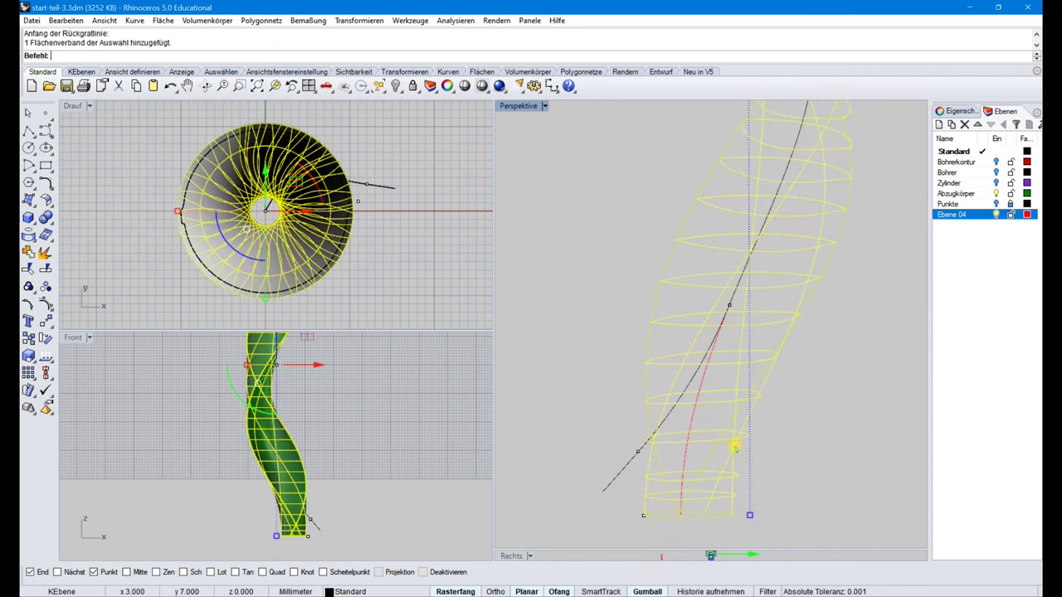
pyautogui.click(358, 20)
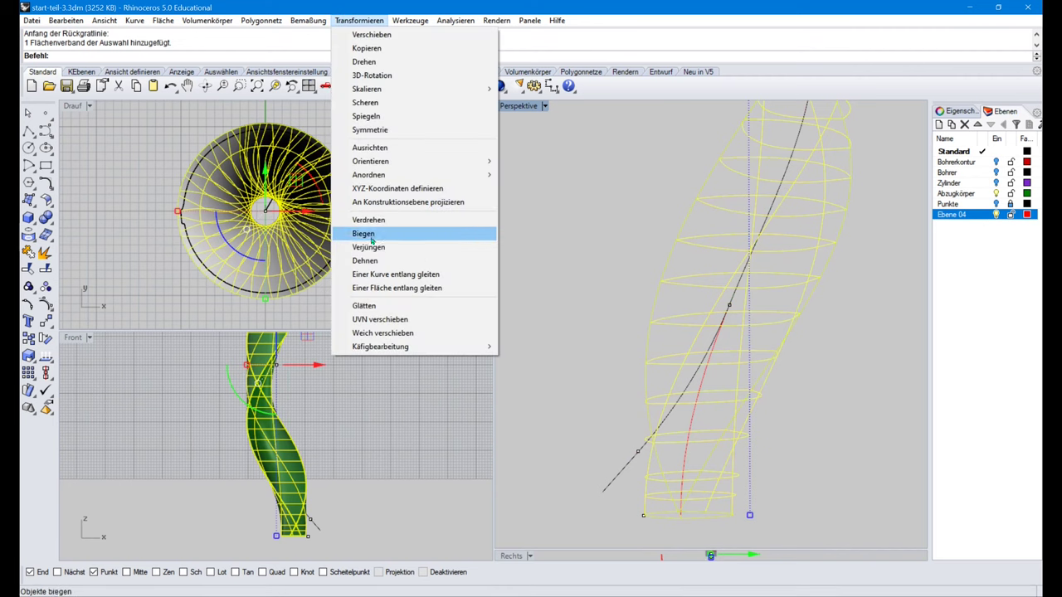
pyautogui.click(367, 233)
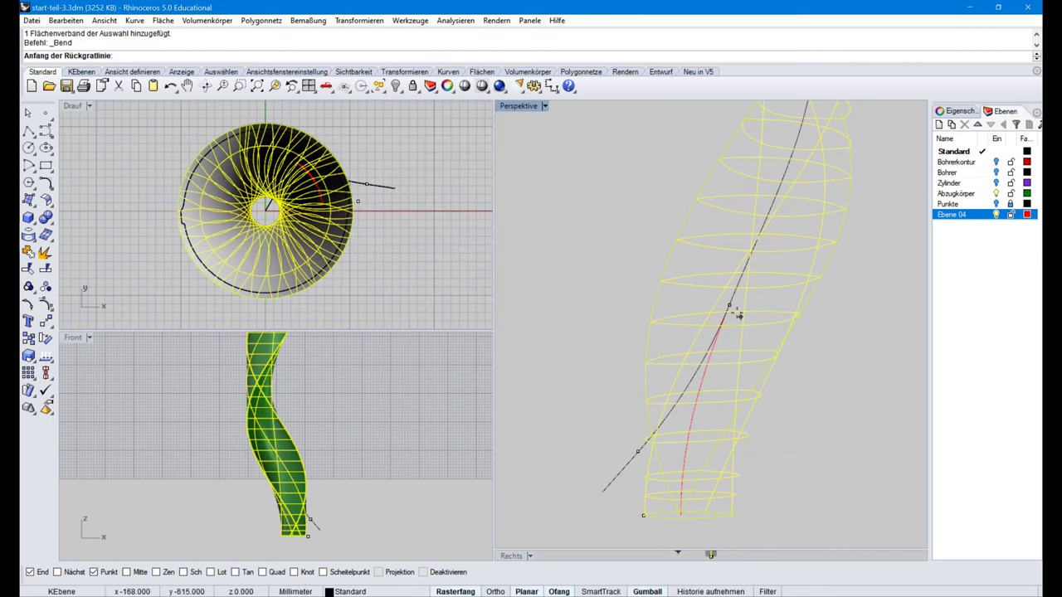
pyautogui.click(729, 305)
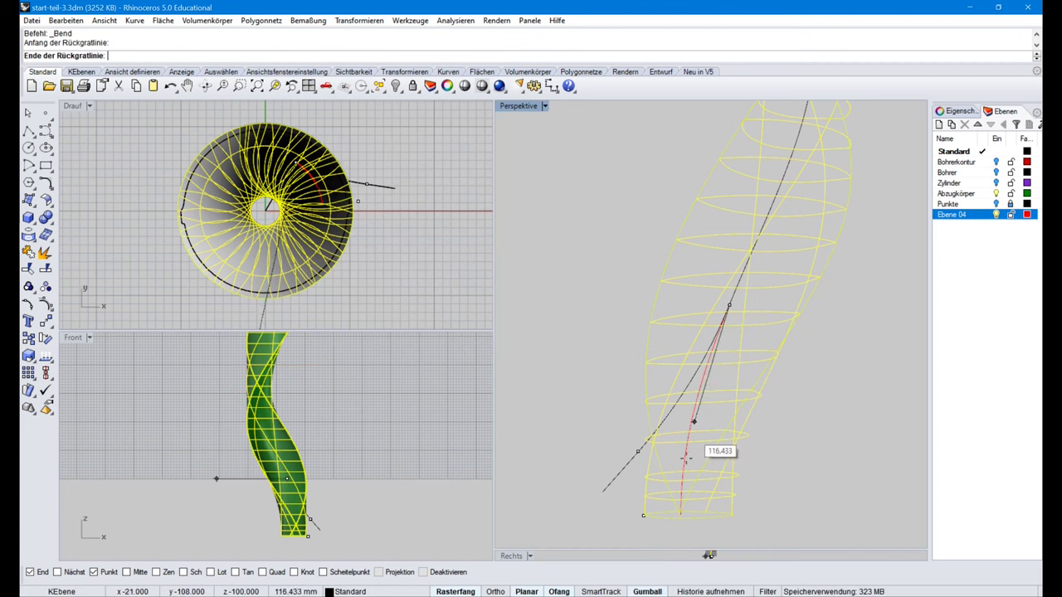
pyautogui.click(681, 513)
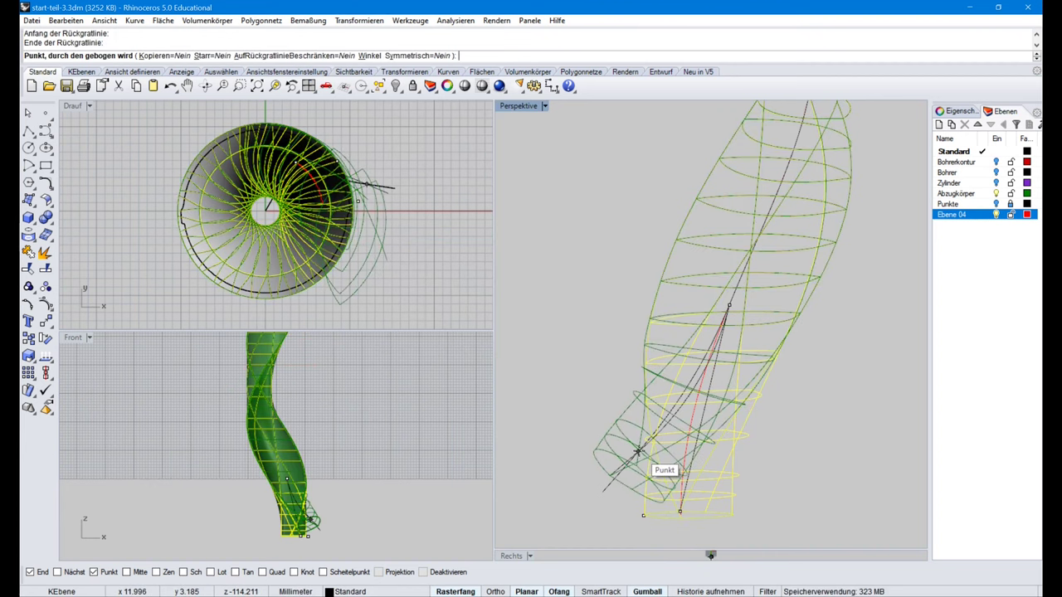
pyautogui.click(638, 452)
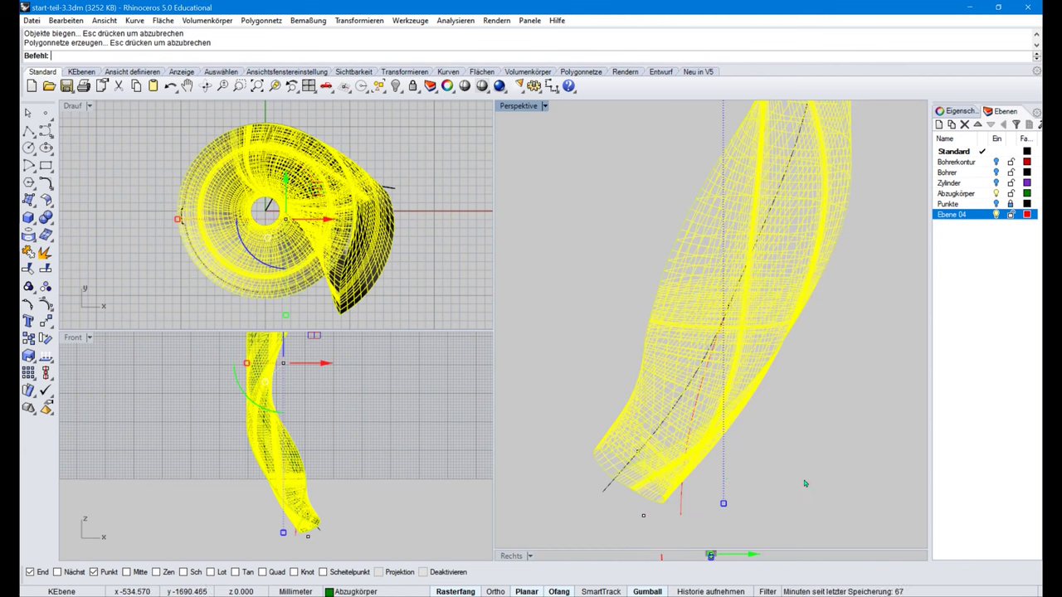
pyautogui.hotkey('ctrl', 'z')
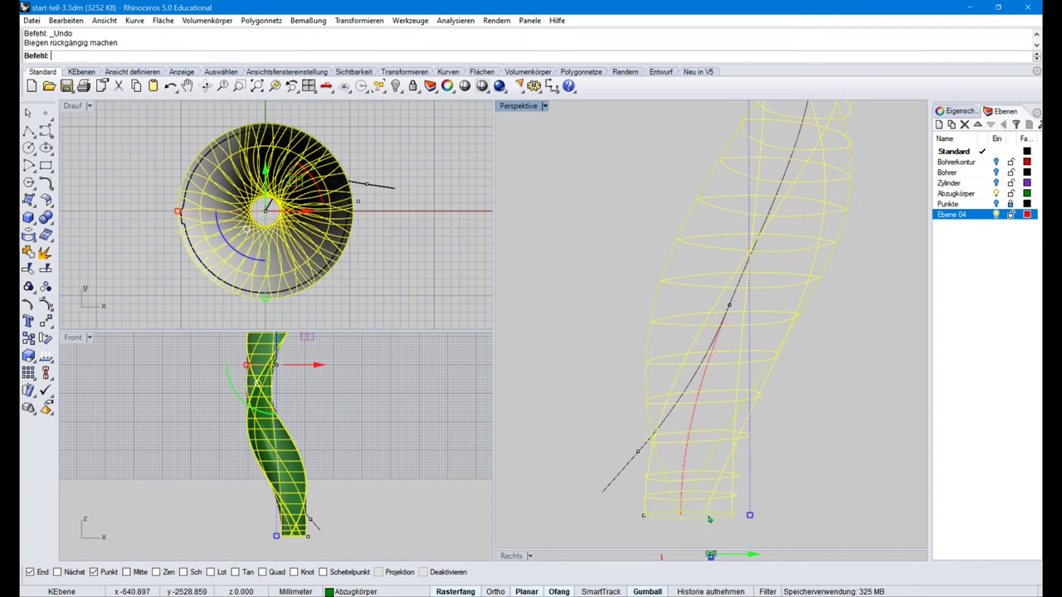
# Step: Cap the cutting body's planar openings and bend its lower end outward, using the straight extension as spine and the offset point as bend-through point
pyautogui.click(206, 20)
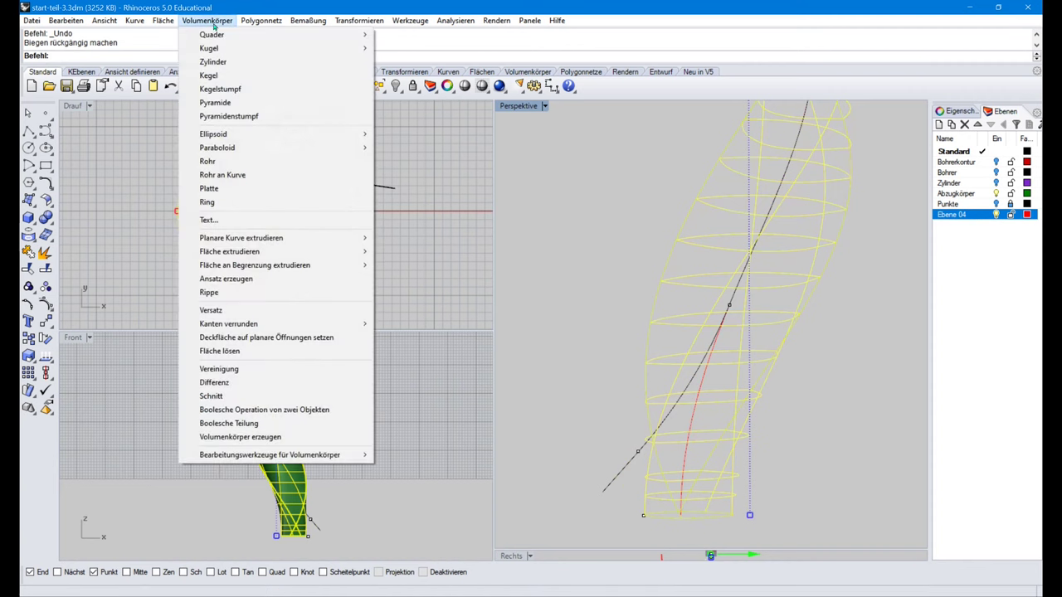
pyautogui.click(251, 337)
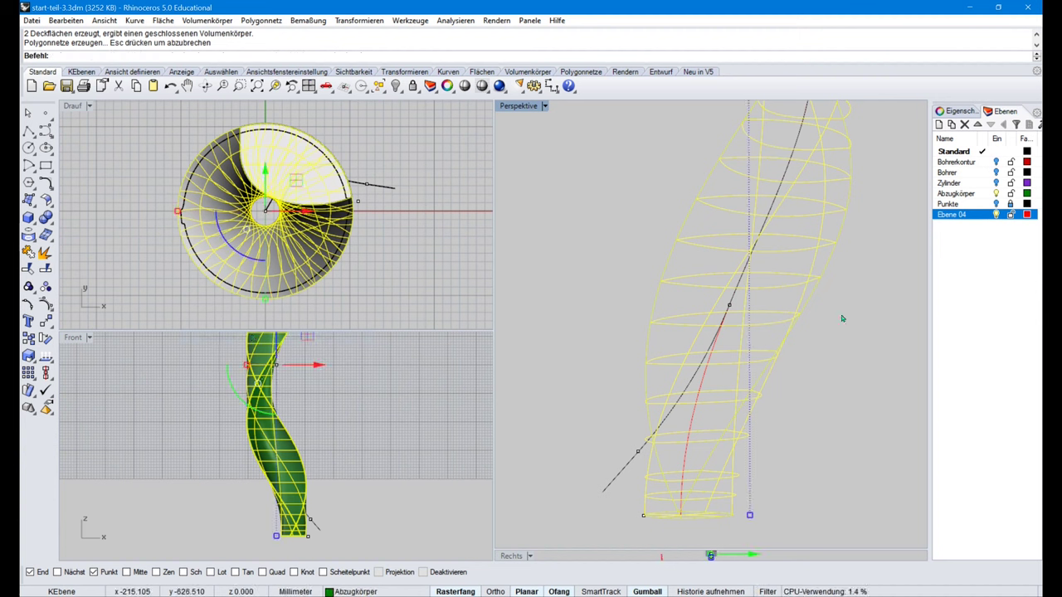
pyautogui.click(360, 20)
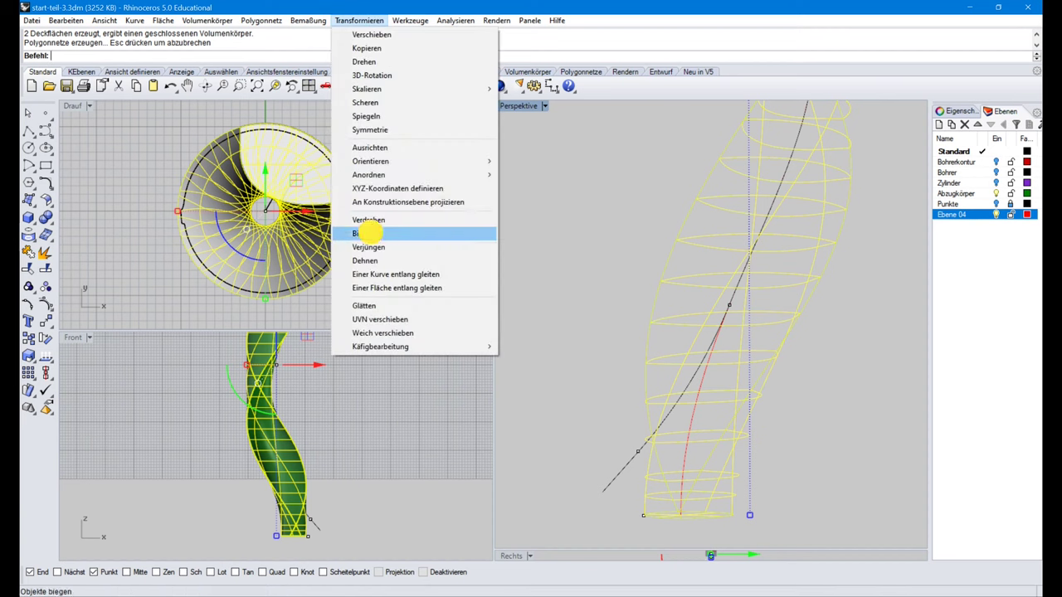
pyautogui.click(376, 233)
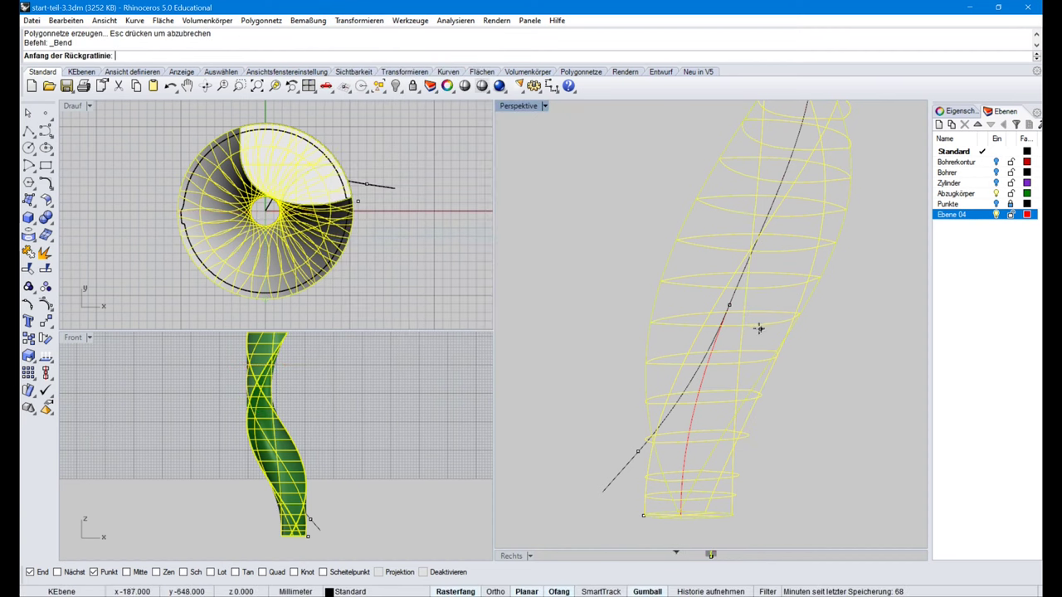
pyautogui.click(730, 306)
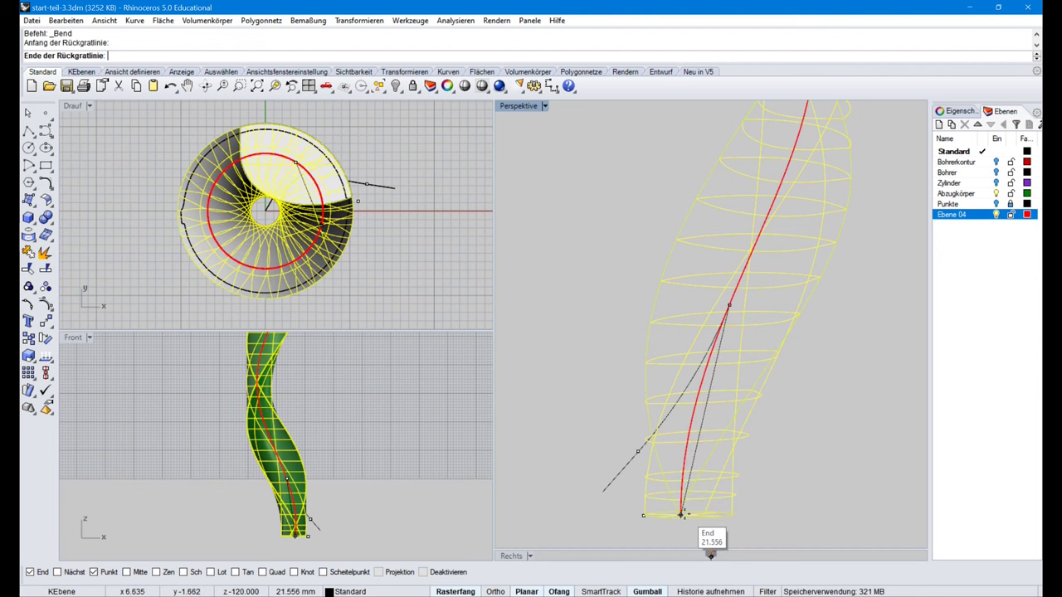
pyautogui.click(681, 514)
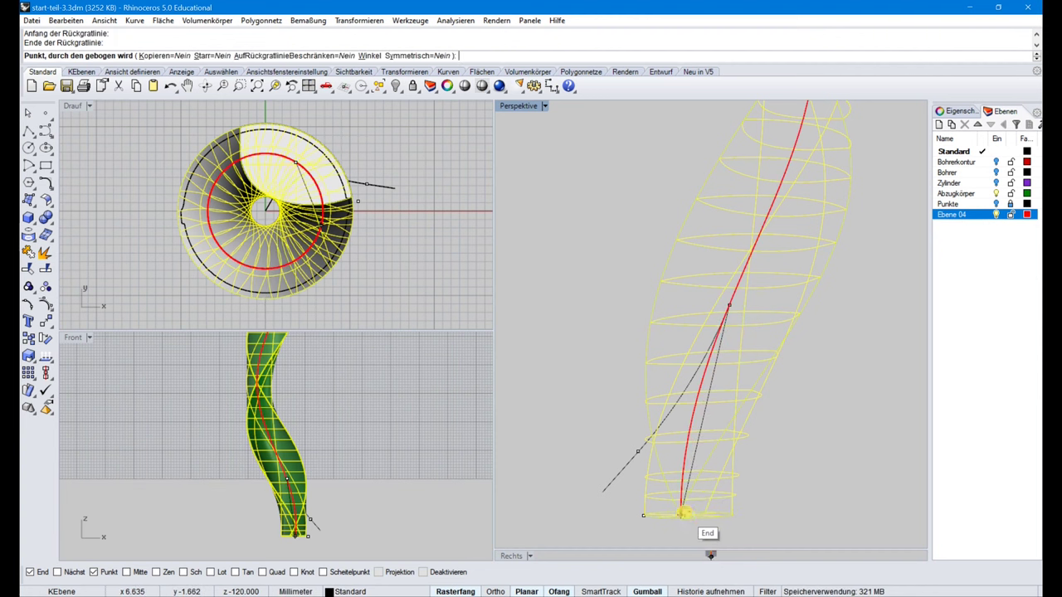
pyautogui.click(637, 451)
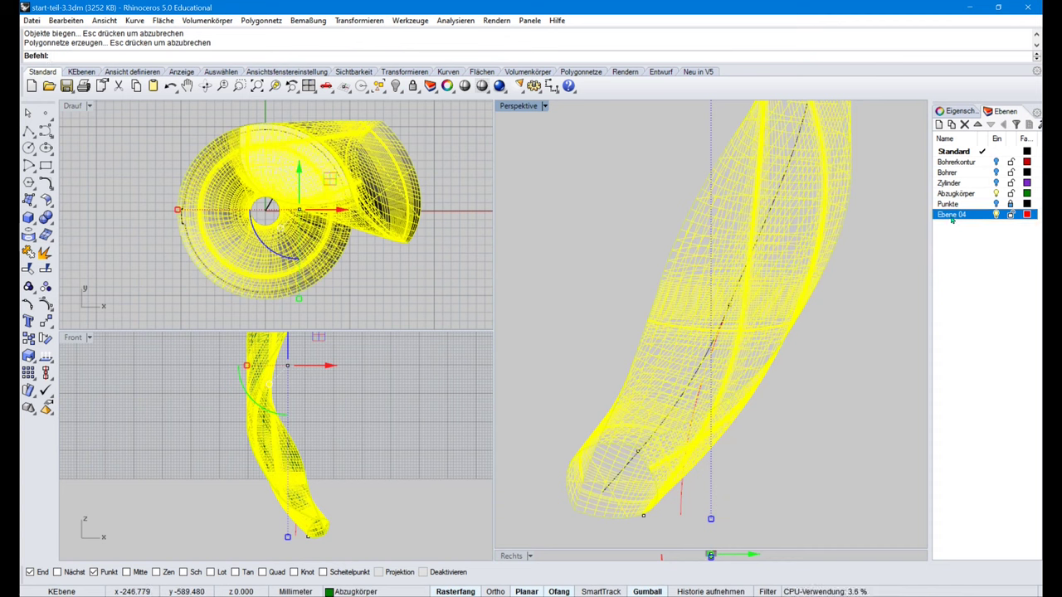
# Step: Show the Zylinder layer, hide the Ebene 04 layer and set the perspective view to rendered display
pyautogui.click(949, 182)
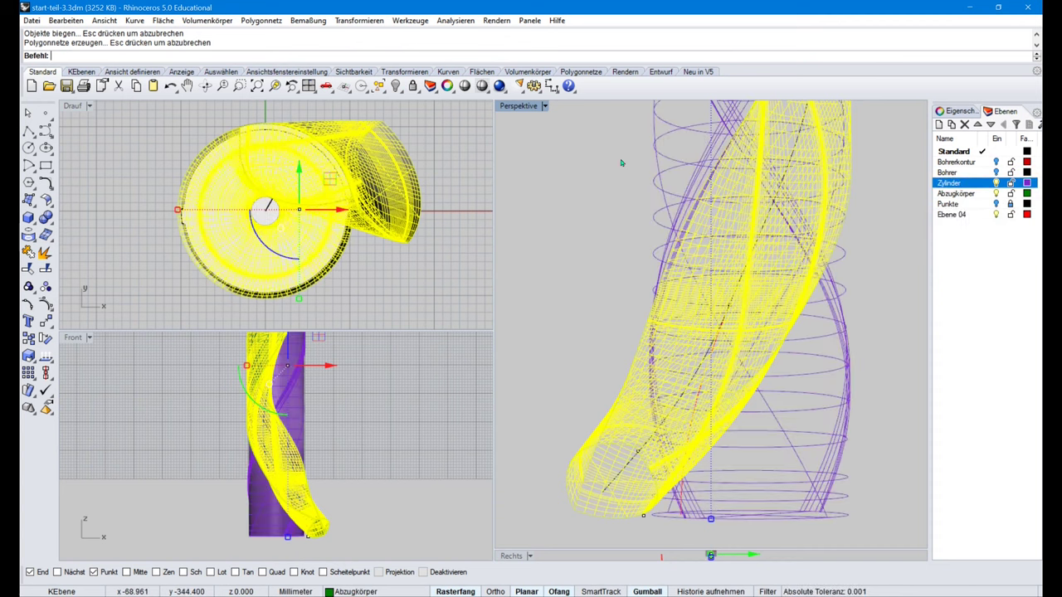
pyautogui.click(525, 105)
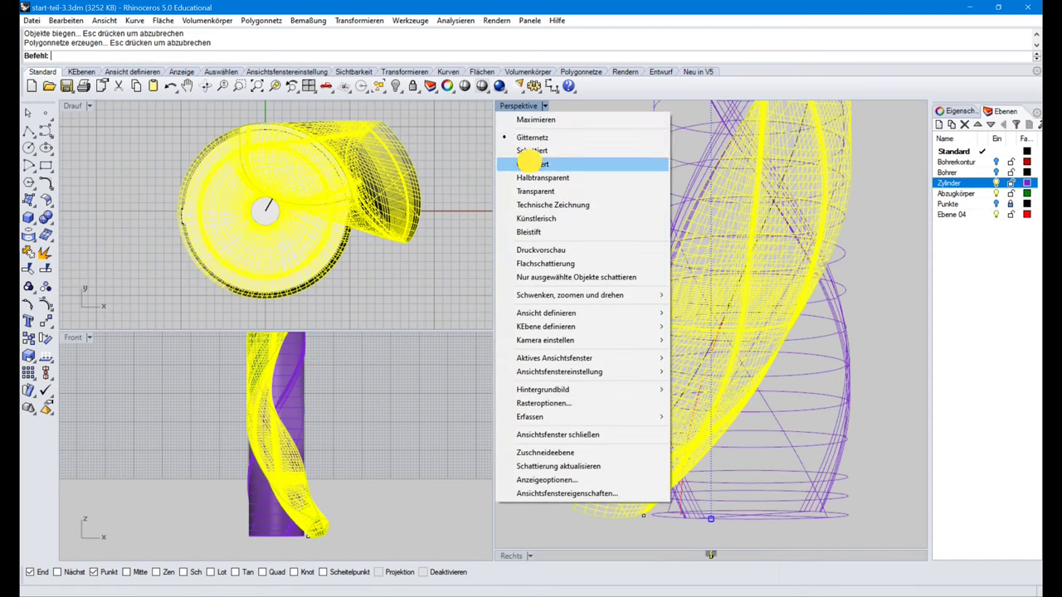
pyautogui.click(536, 165)
pyautogui.moveTo(578, 275); pyautogui.dragTo(540, 289, button='right')
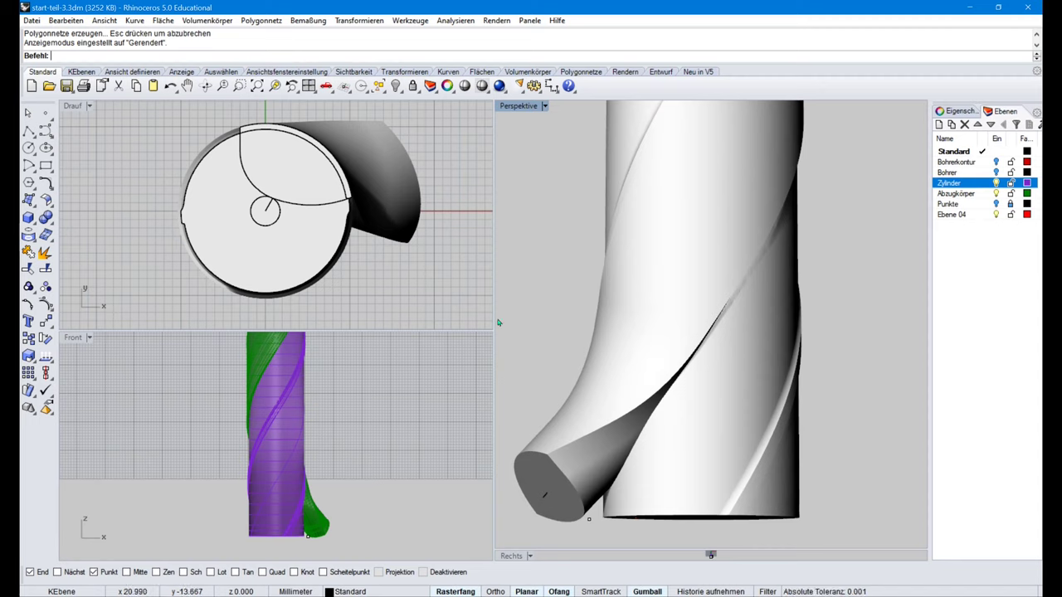
pyautogui.click(996, 214)
# Step: Try to subtract the bent cutting body from the drill cylinder with a Boolean difference, keeping the input objects
pyautogui.click(207, 20)
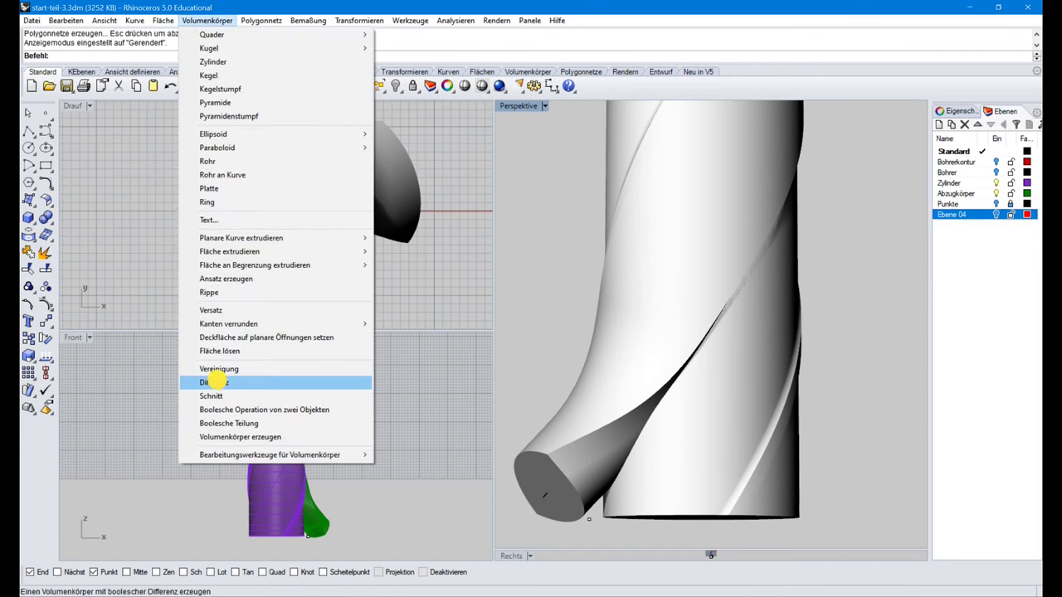
pyautogui.click(214, 382)
pyautogui.click(258, 532)
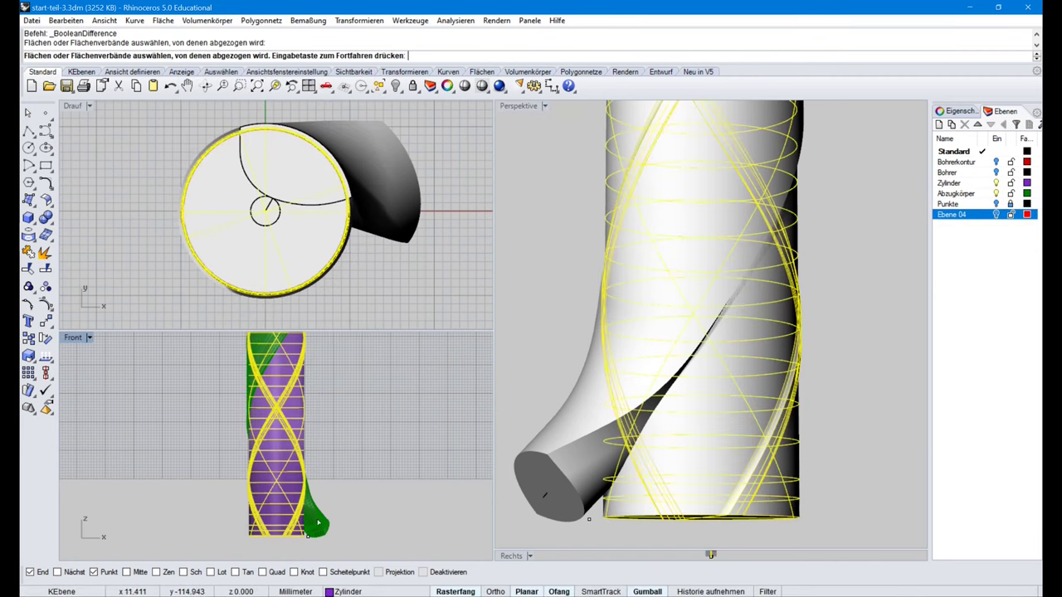
pyautogui.rightClick(351, 505)
pyautogui.click(320, 521)
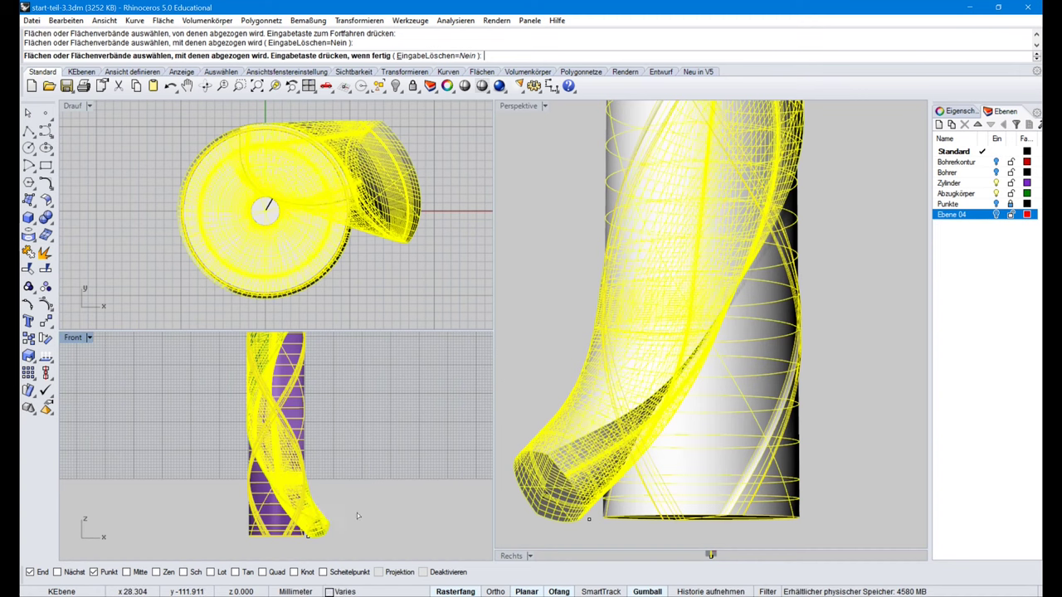
pyautogui.rightClick(357, 513)
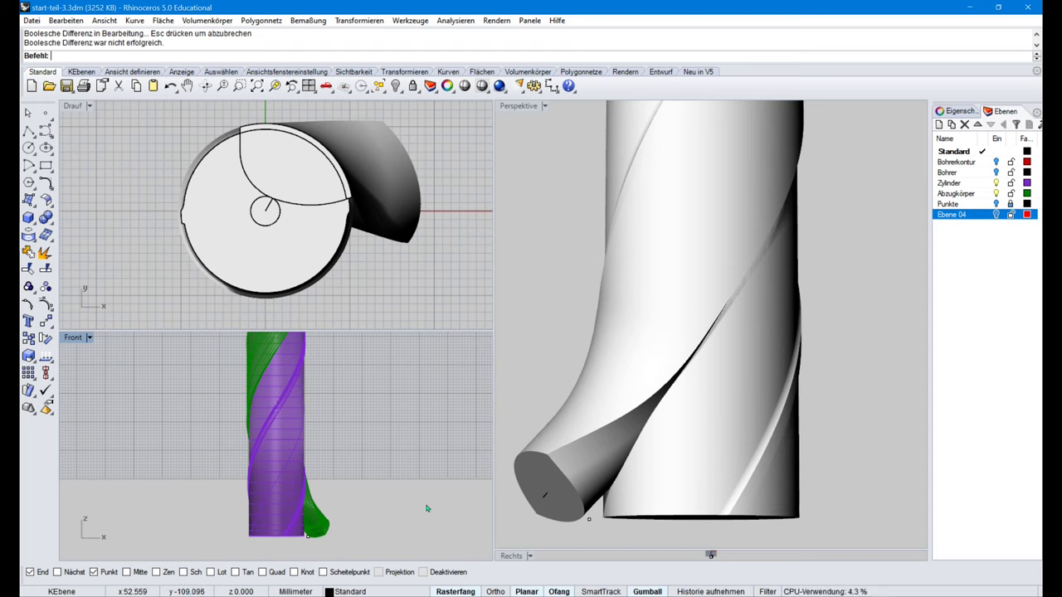
# Step: Nudge the bent cutting body 0.01 mm upward in the front view
pyautogui.scroll(-3, 340, 456)
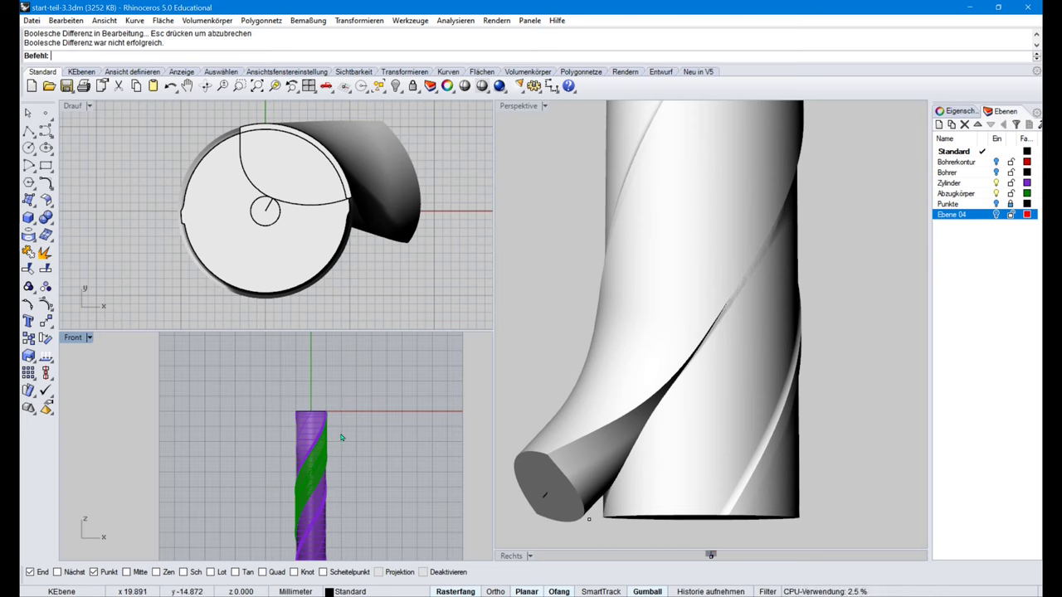
pyautogui.moveTo(340, 438)
pyautogui.mouseDown(button='right')
pyautogui.moveTo(349, 391)
pyautogui.moveTo(349, 422)
pyautogui.mouseUp(button='right')
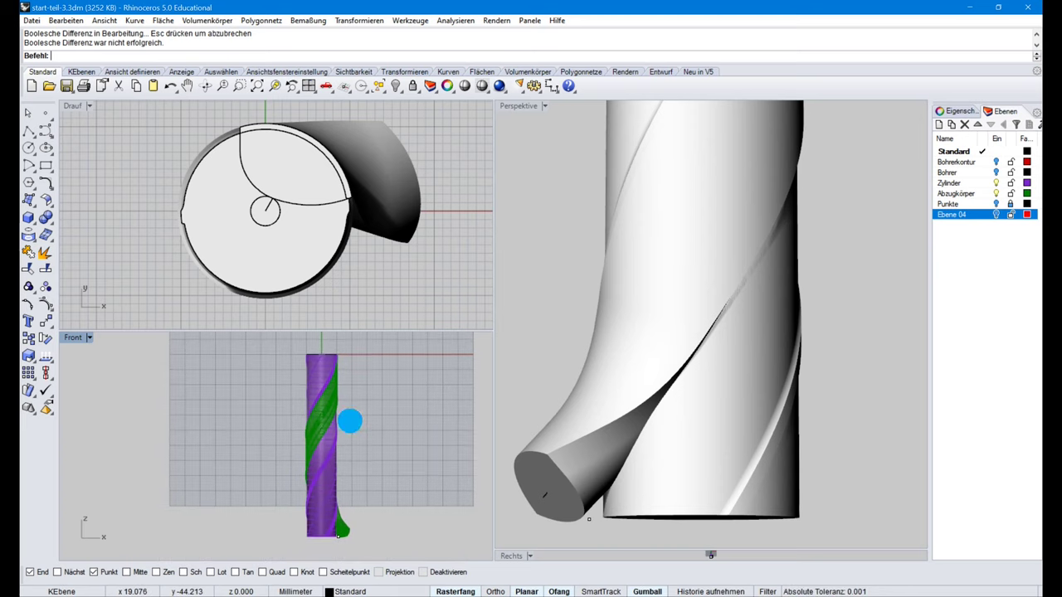
pyautogui.click(347, 531)
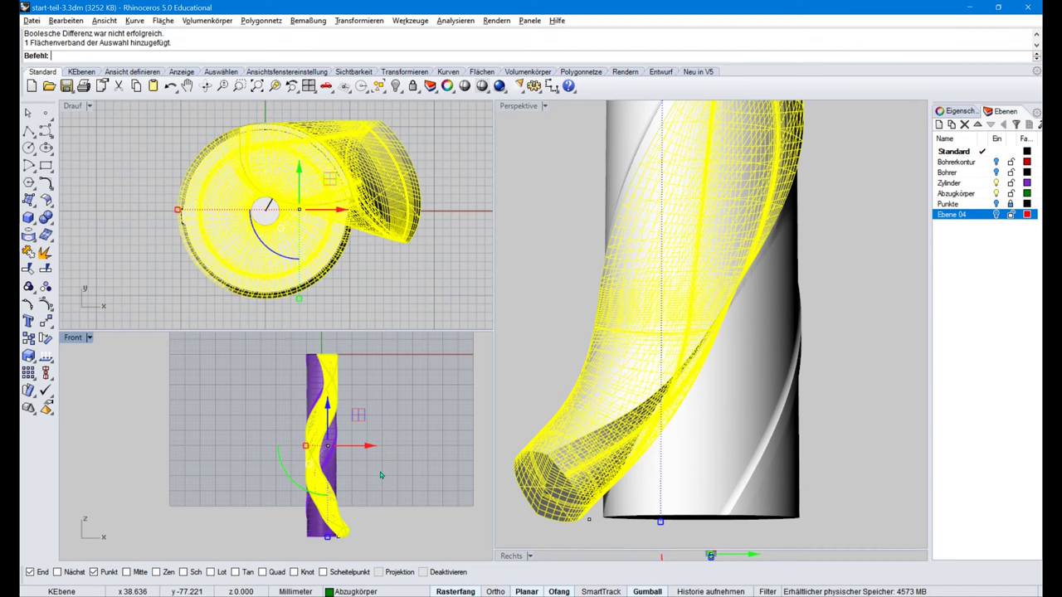
pyautogui.hotkey('alt', 'Up')
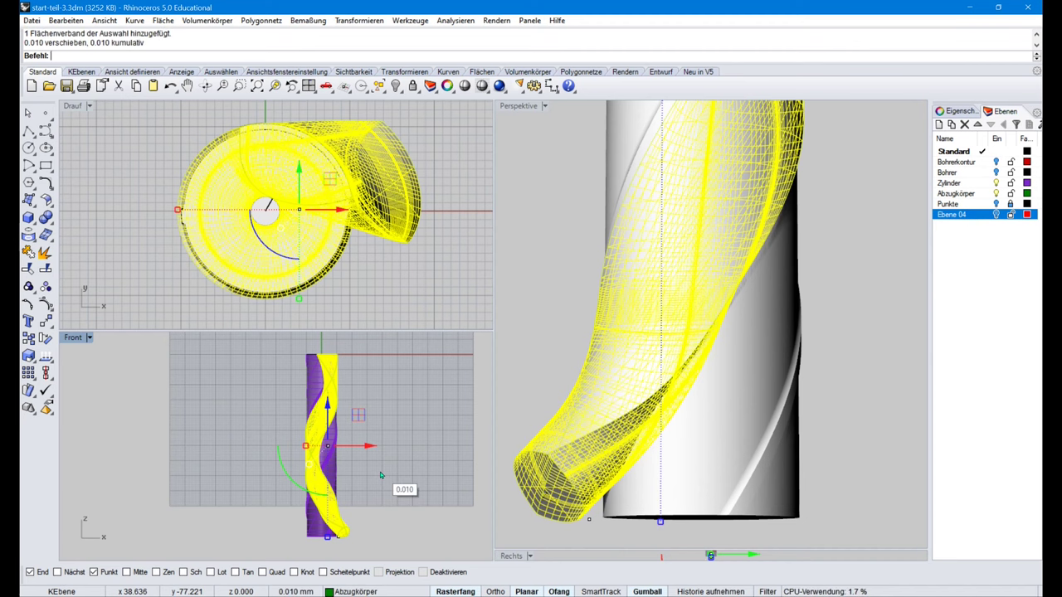
pyautogui.press('Escape')
# Step: Subtract the bent cutting body from the drill cylinder with a Boolean difference, keeping the input objects
pyautogui.click(309, 532)
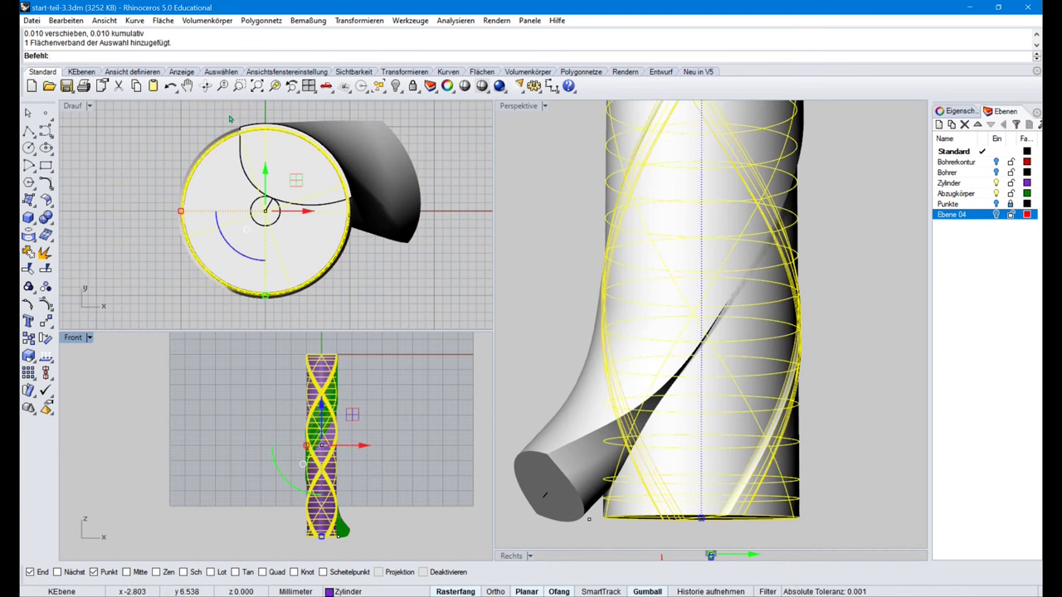
pyautogui.click(207, 20)
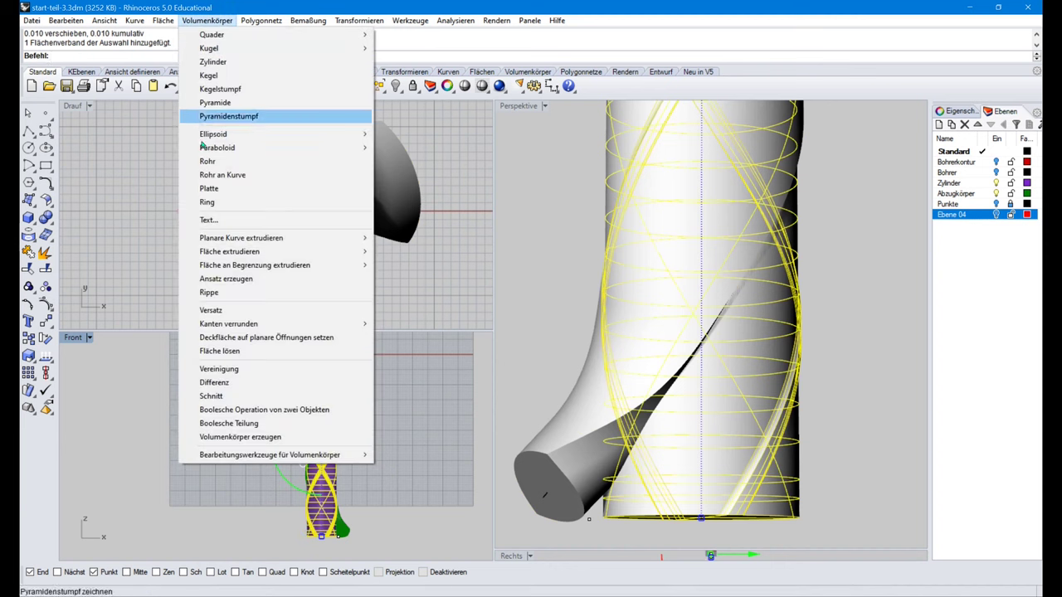
pyautogui.click(214, 383)
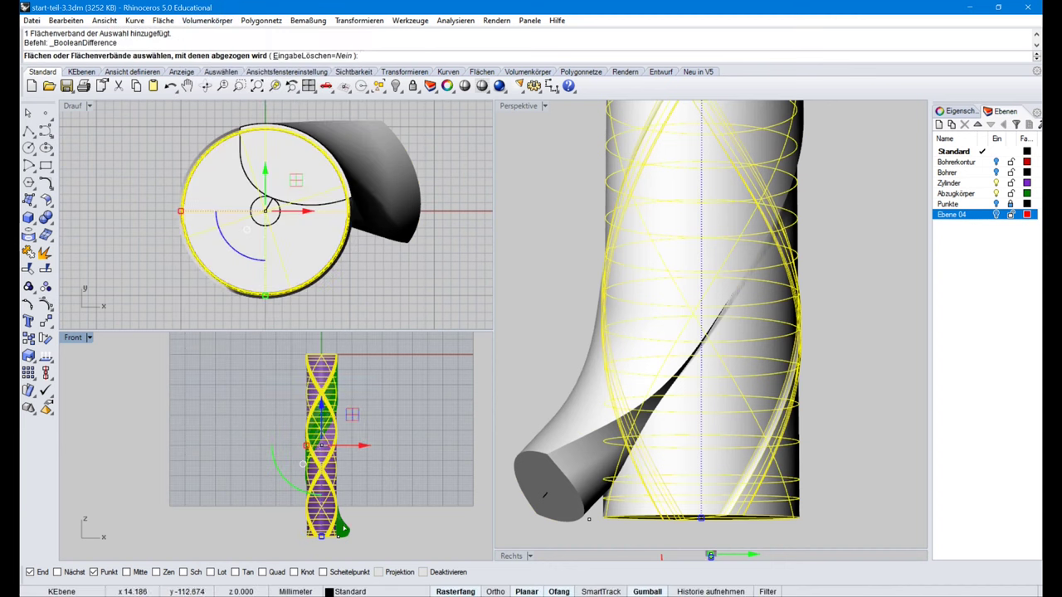
pyautogui.click(581, 448)
pyautogui.rightClick(375, 522)
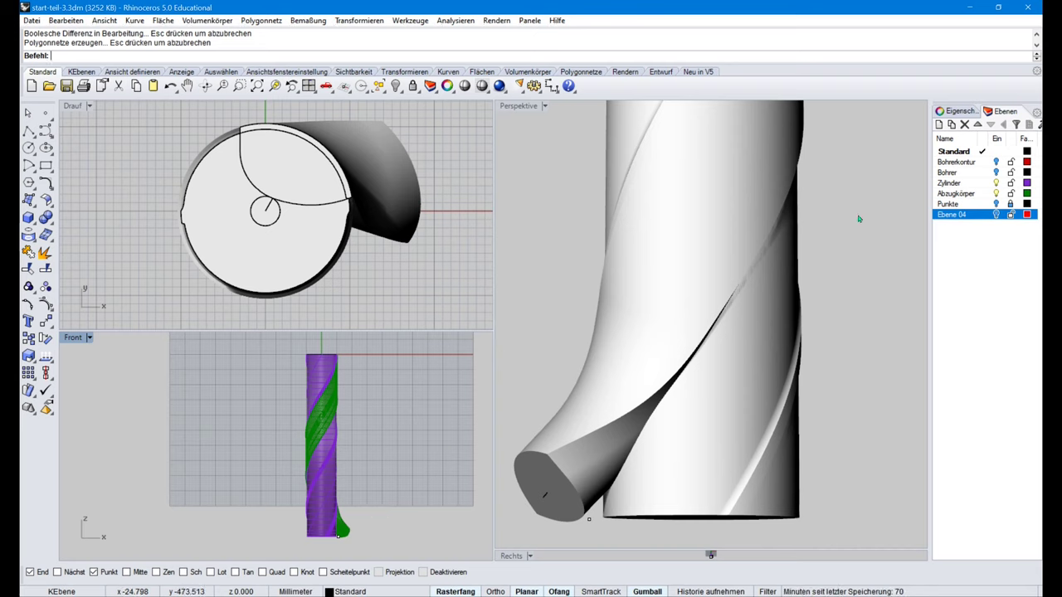
# Step: Hide the Abzugkörper layer and examine the flute cut into the drill cylinder in the perspective view
pyautogui.click(996, 194)
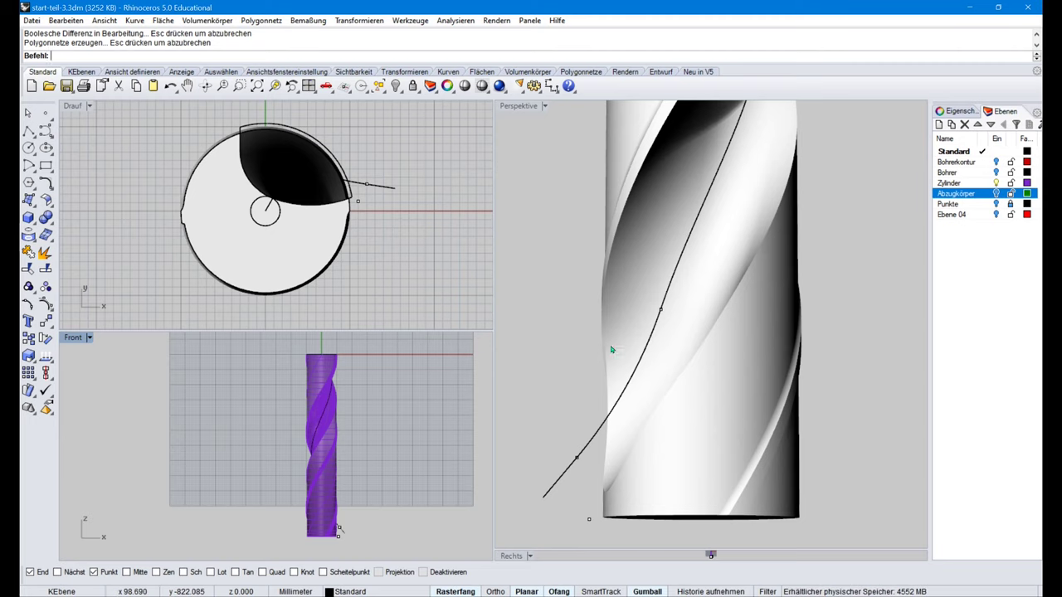
pyautogui.scroll(-5, 657, 354)
pyautogui.moveTo(657, 354); pyautogui.dragTo(709, 346, button='right')
pyautogui.rightClick(709, 346)
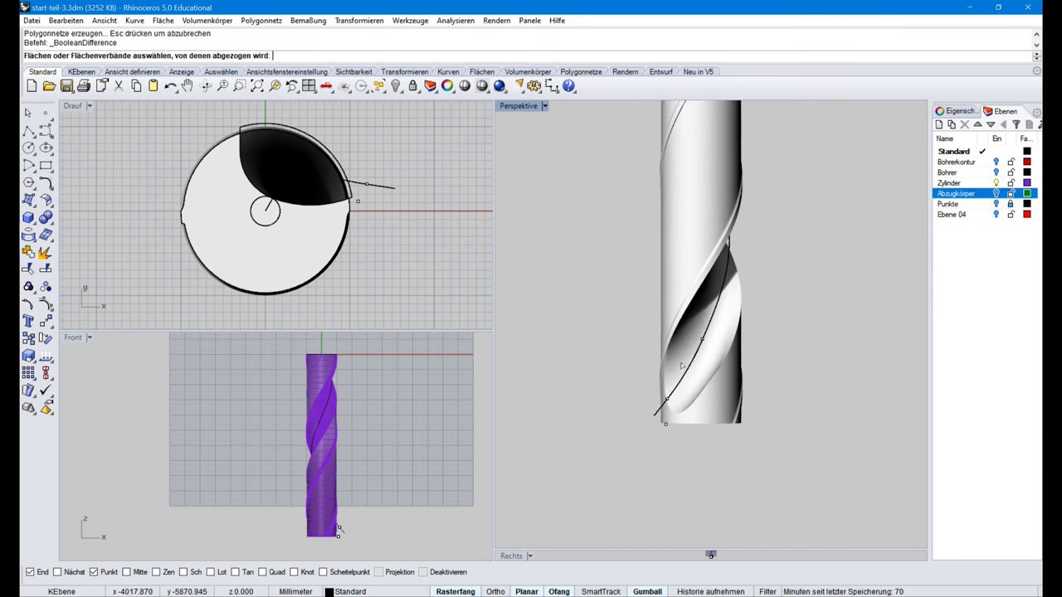
pyautogui.moveTo(750, 325); pyautogui.dragTo(738, 425, button='right')
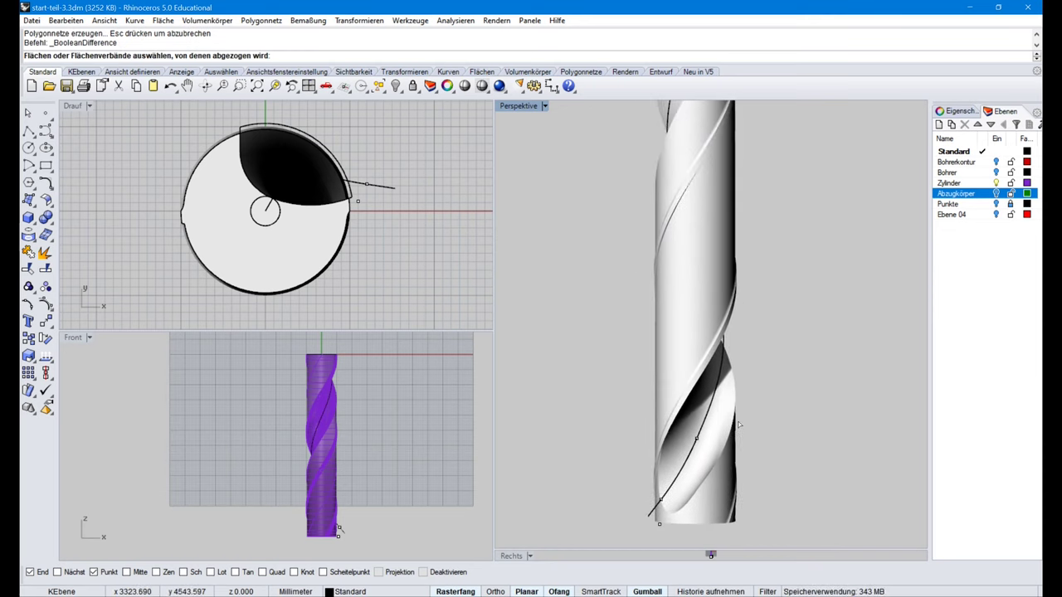
# Step: Isolate the leftover helper curves and points by hiding the fluted cylinder, remove them, and show the cylinder again
pyautogui.click(721, 458)
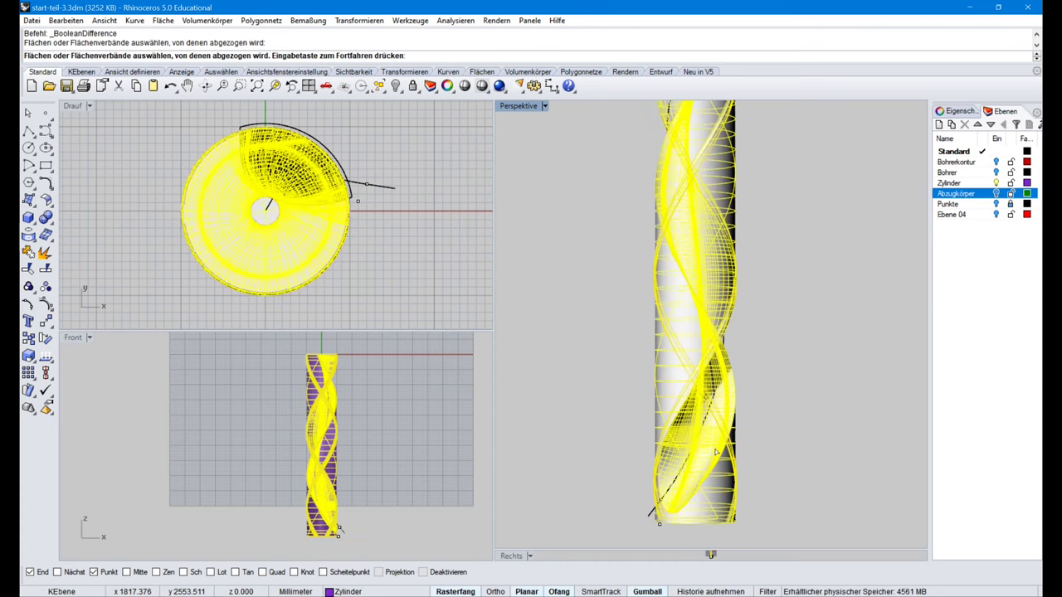
pyautogui.hotkey('ctrl', 'h')
pyautogui.click(715, 329)
pyautogui.press('Return')
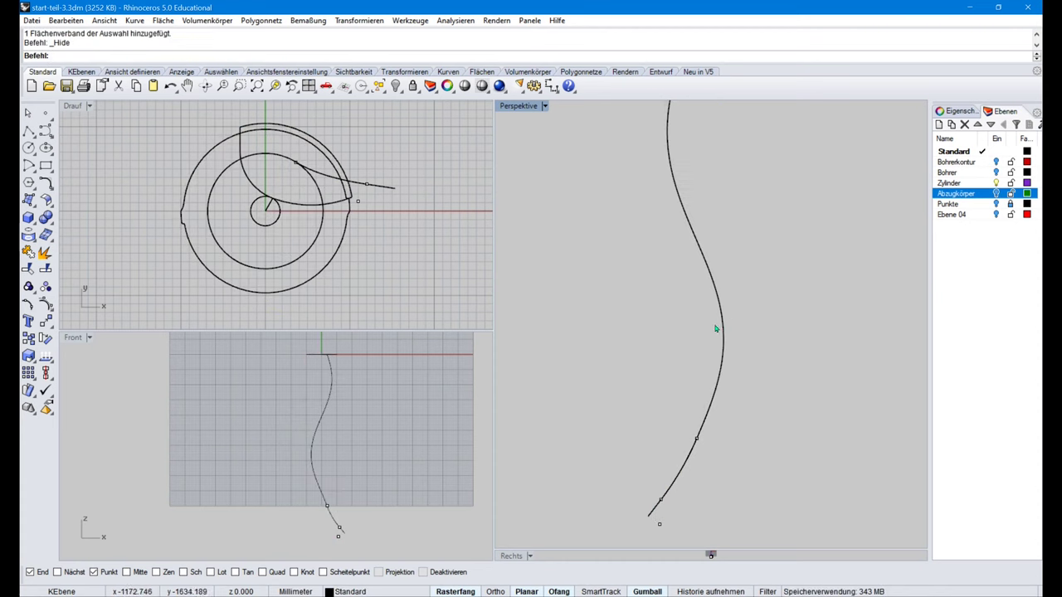
pyautogui.moveTo(756, 335); pyautogui.dragTo(621, 540)
pyautogui.hotkey('ctrl', 'alt', 'h')
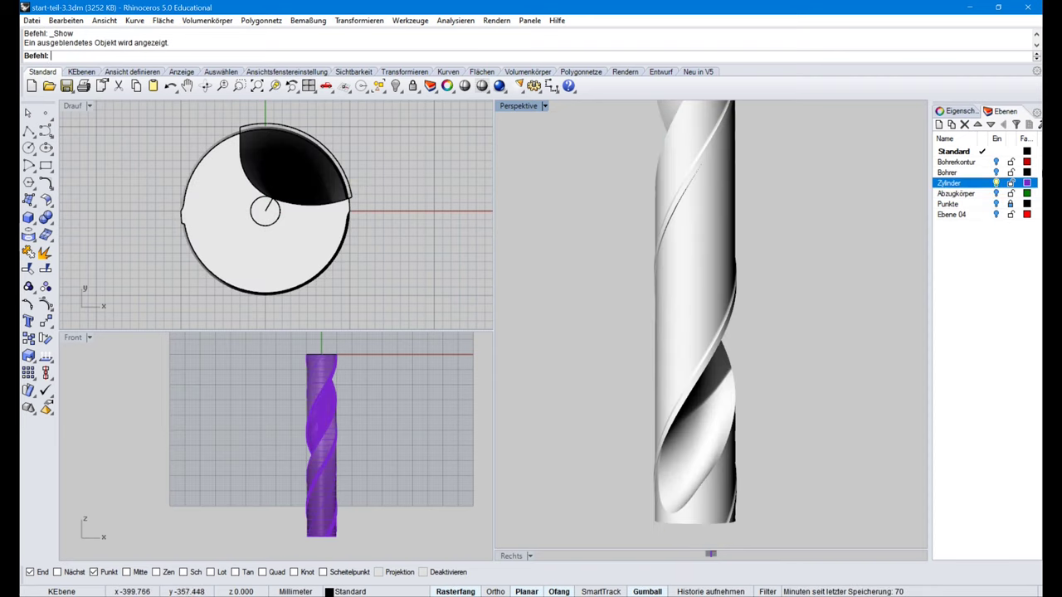
# Step: Show the Abzugkörper layer and rotate a copy of the cutting body about the origin 0,0 in the top view
pyautogui.click(996, 194)
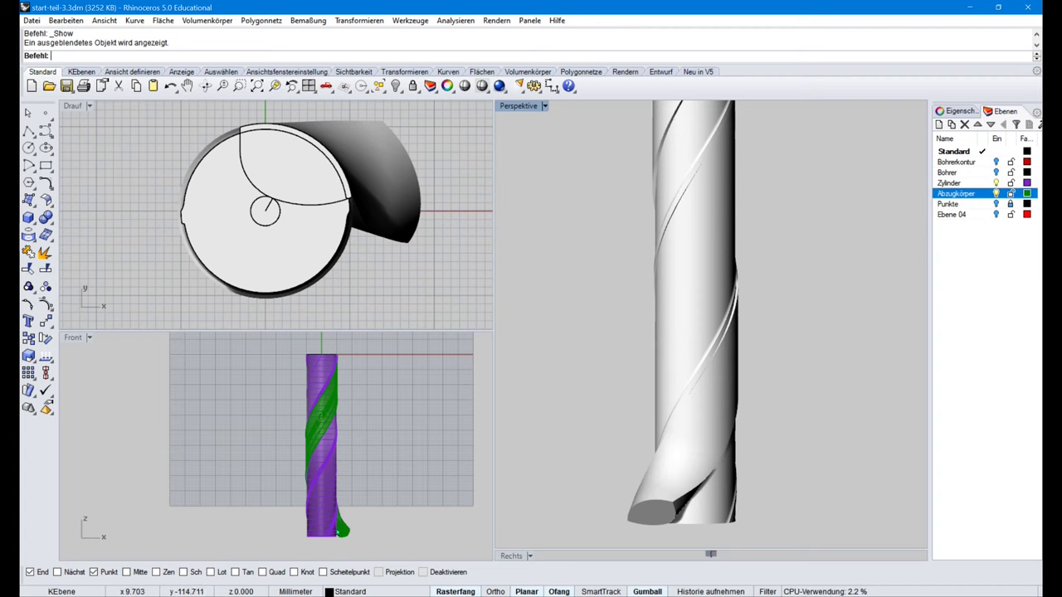
pyautogui.click(341, 527)
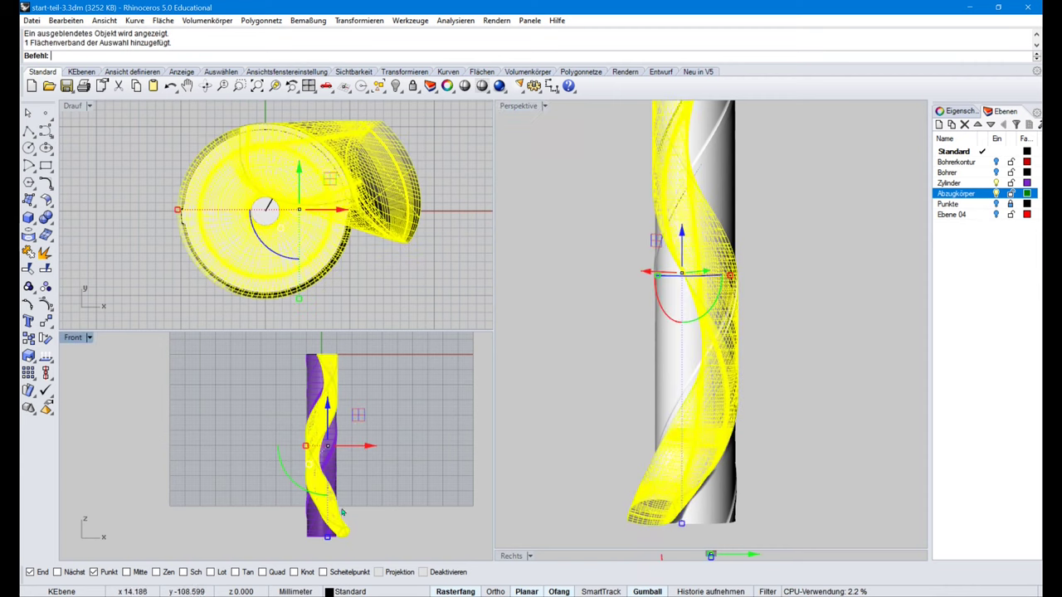
pyautogui.click(347, 20)
pyautogui.click(365, 62)
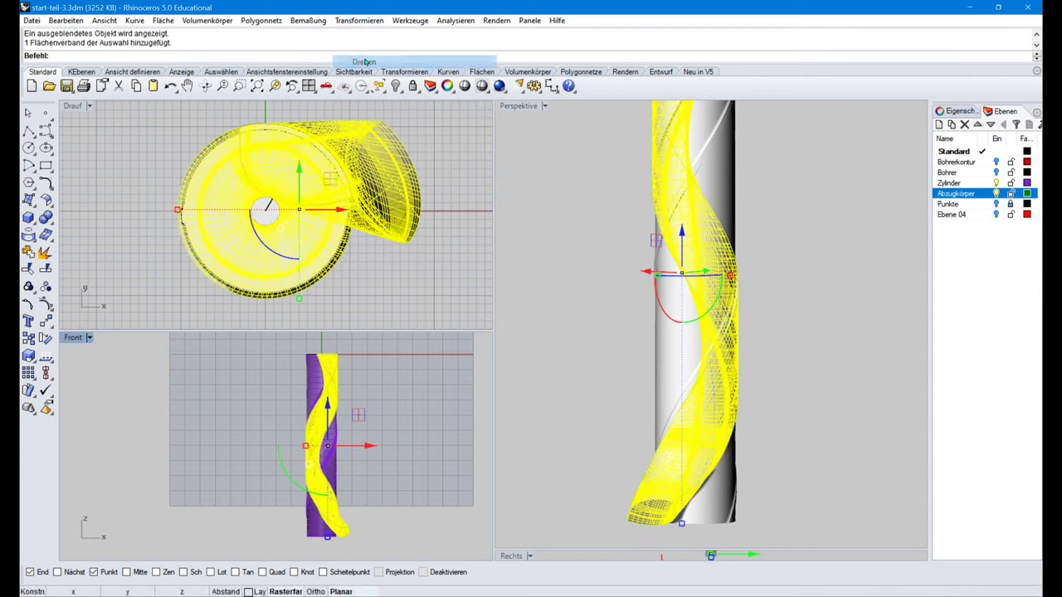
pyautogui.click(265, 209)
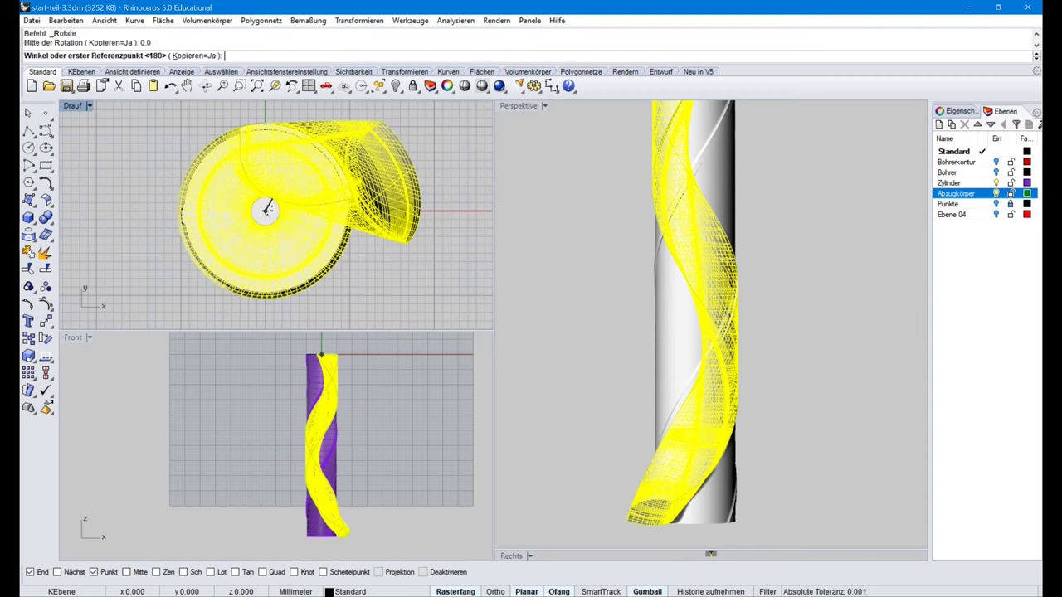